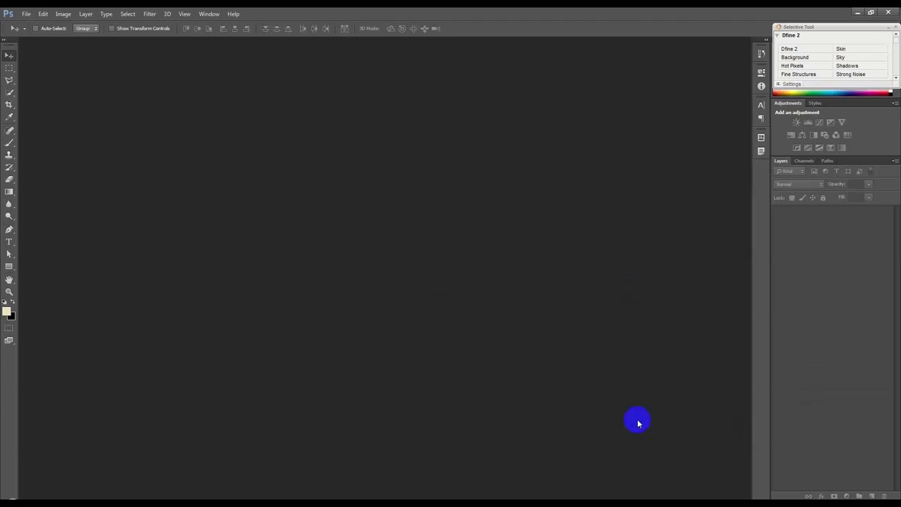
Step: Create a new white 1920 × 1080 px document from the size preset
{"action": "left_click", "coordinate": [27, 14]}
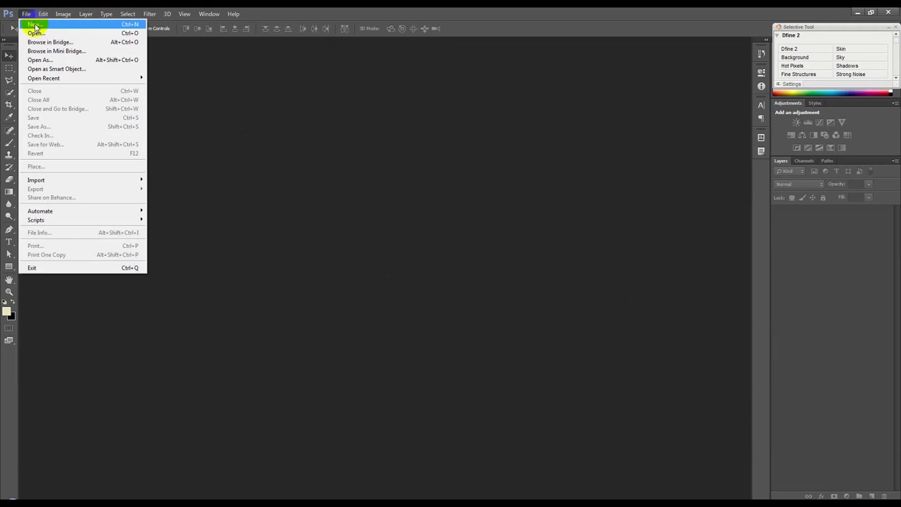
{"action": "left_click", "coordinate": [29, 21]}
{"action": "left_click", "coordinate": [382, 149]}
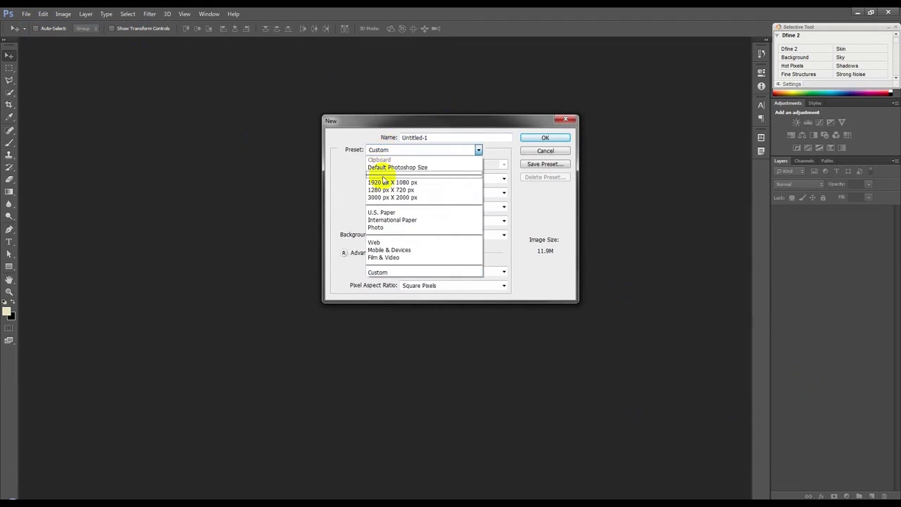
{"action": "left_click", "coordinate": [385, 185]}
{"action": "double_click", "coordinate": [405, 178]}
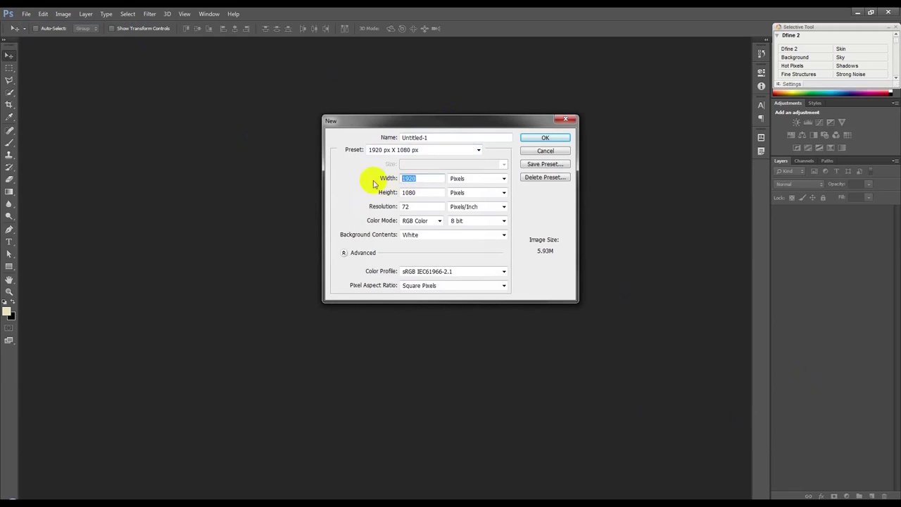
{"action": "left_click", "coordinate": [414, 192]}
{"action": "left_click", "coordinate": [545, 138]}
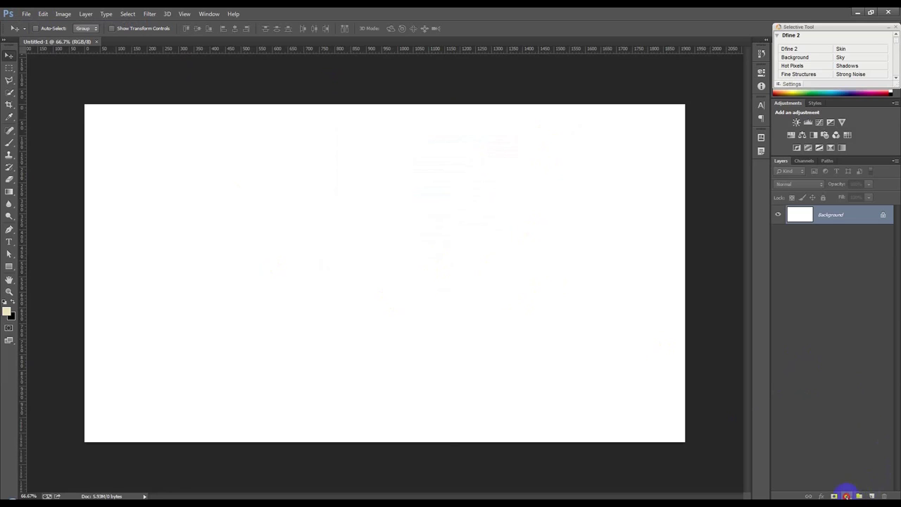
Step: Add a Gradient fill layer and load the Platinum preset into the gradient editor
{"action": "left_click", "coordinate": [846, 496]}
{"action": "left_click", "coordinate": [813, 302]}
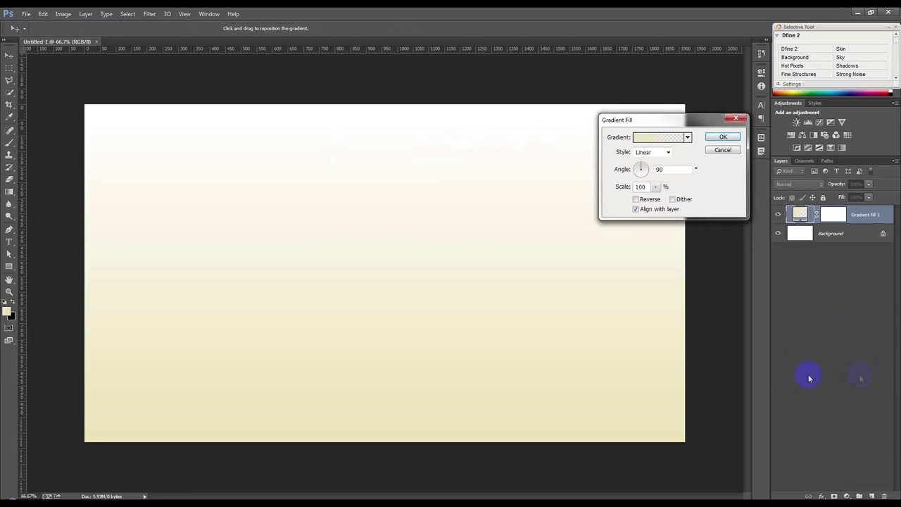
{"action": "left_click", "coordinate": [678, 137]}
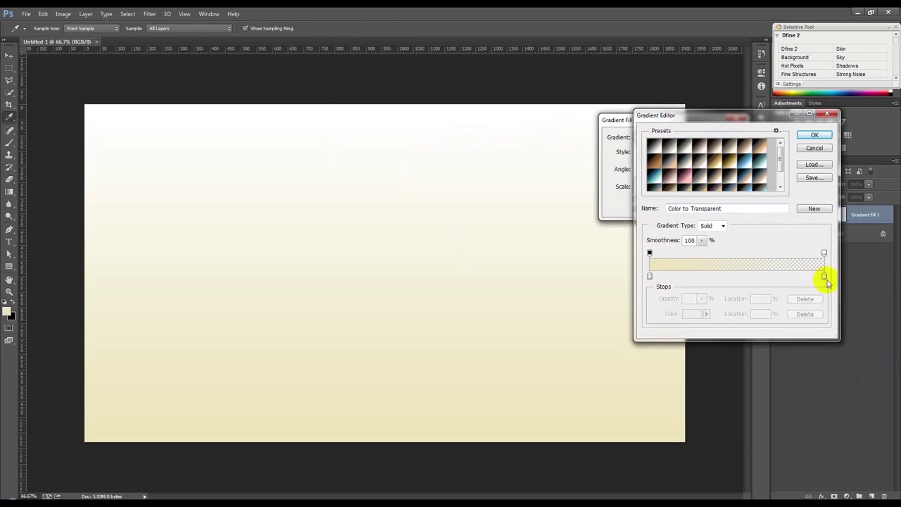
{"action": "left_click", "coordinate": [655, 148]}
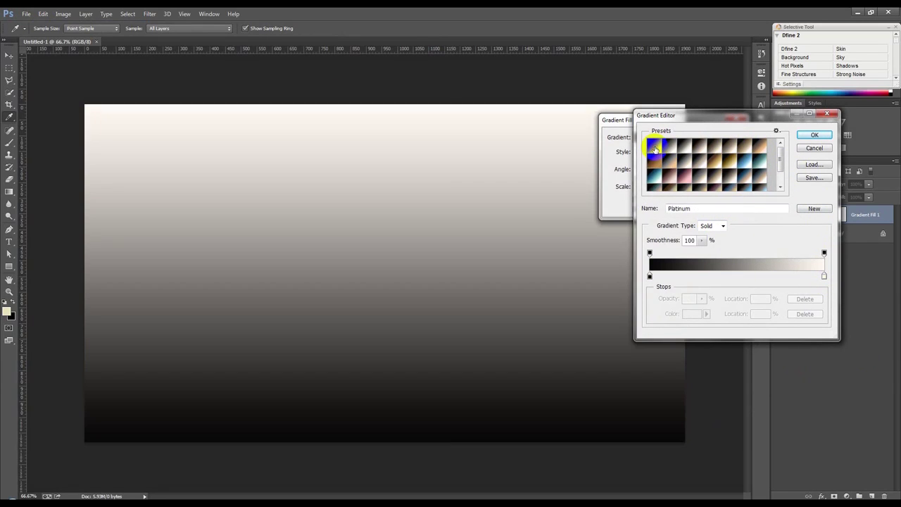
{"action": "left_click", "coordinate": [649, 276]}
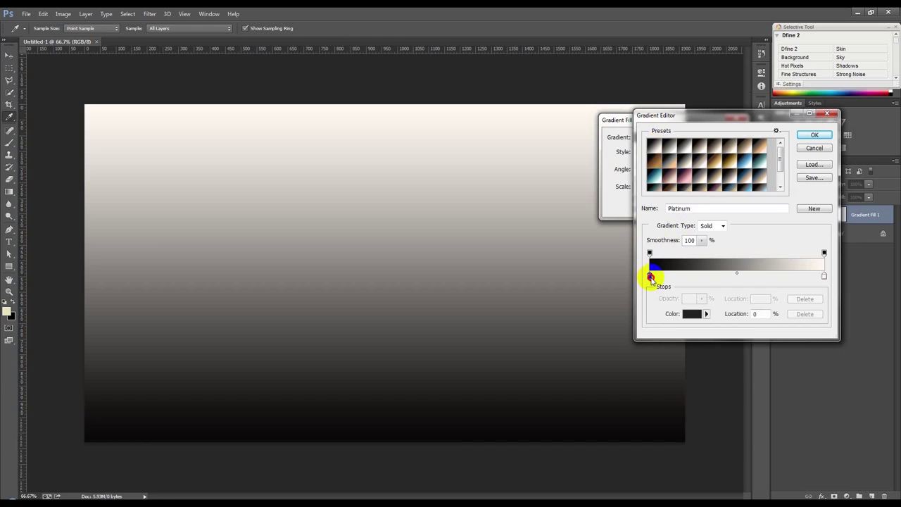
{"action": "double_click", "coordinate": [650, 277]}
Step: Set the gradient stops to light beige and near-white and apply the fill
{"action": "left_click_drag", "start_coordinate": [605, 172], "coordinate": [602, 165]}
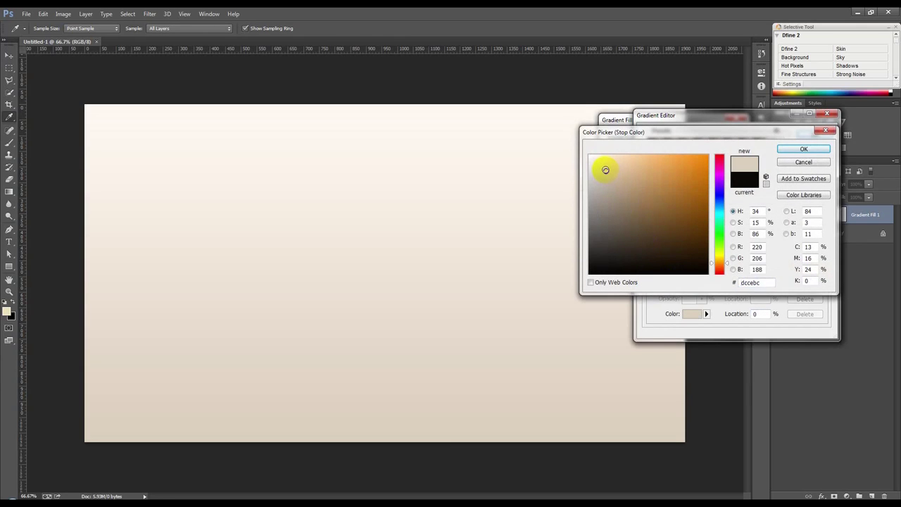
{"action": "mouse_move", "coordinate": [600, 164]}
{"action": "left_mouse_down"}
{"action": "mouse_move", "coordinate": [584, 195]}
{"action": "mouse_move", "coordinate": [607, 191]}
{"action": "mouse_move", "coordinate": [603, 174]}
{"action": "left_mouse_up"}
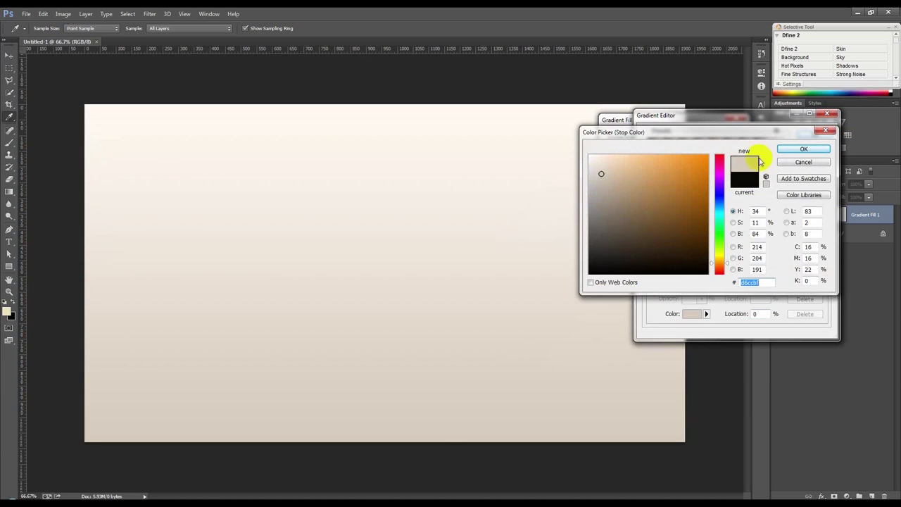
{"action": "left_click", "coordinate": [796, 150]}
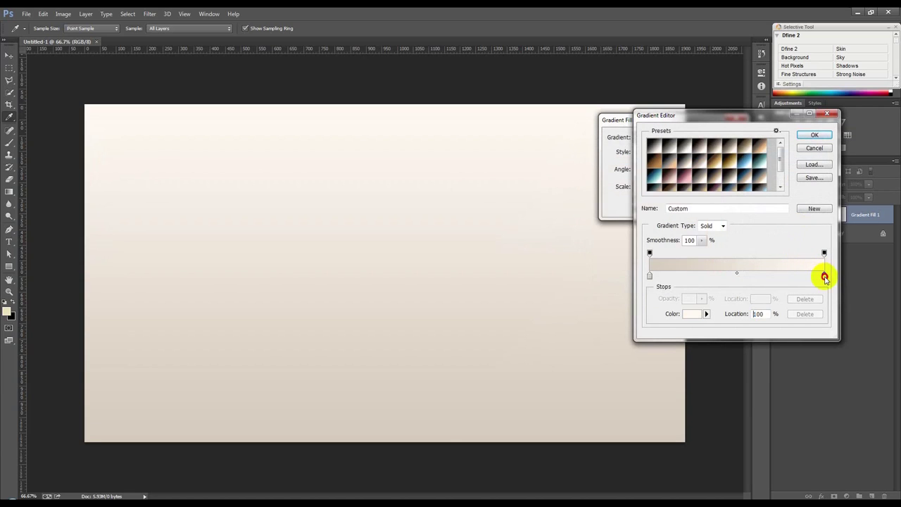
{"action": "double_click", "coordinate": [824, 277]}
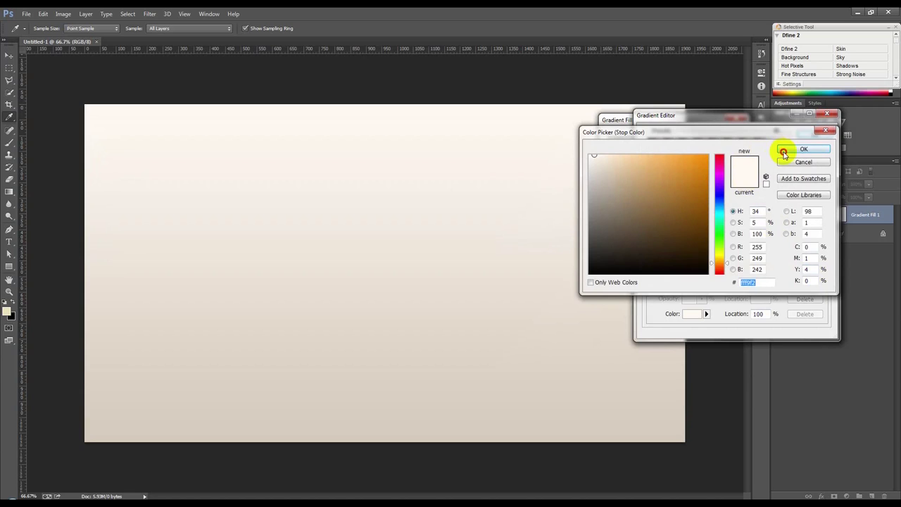
{"action": "left_click", "coordinate": [783, 152]}
{"action": "left_click", "coordinate": [805, 135]}
{"action": "left_click", "coordinate": [718, 139]}
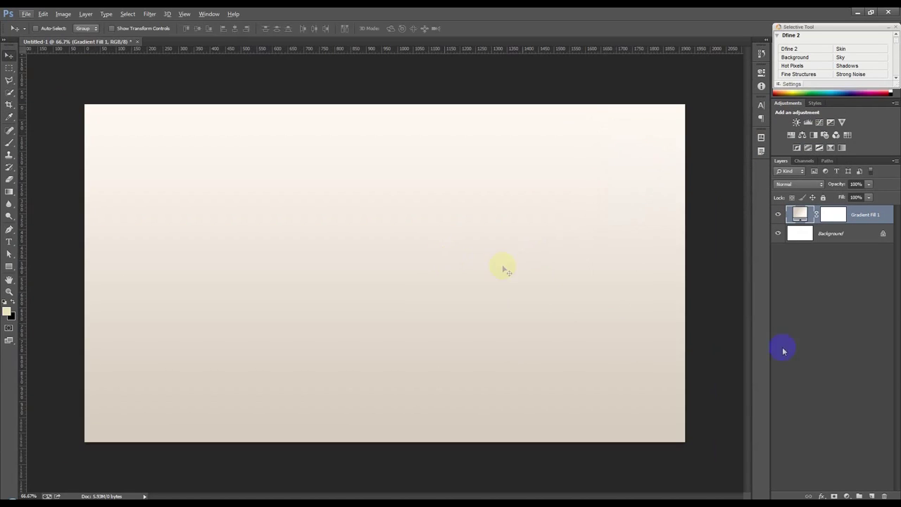
{"action": "left_click", "coordinate": [847, 496]}
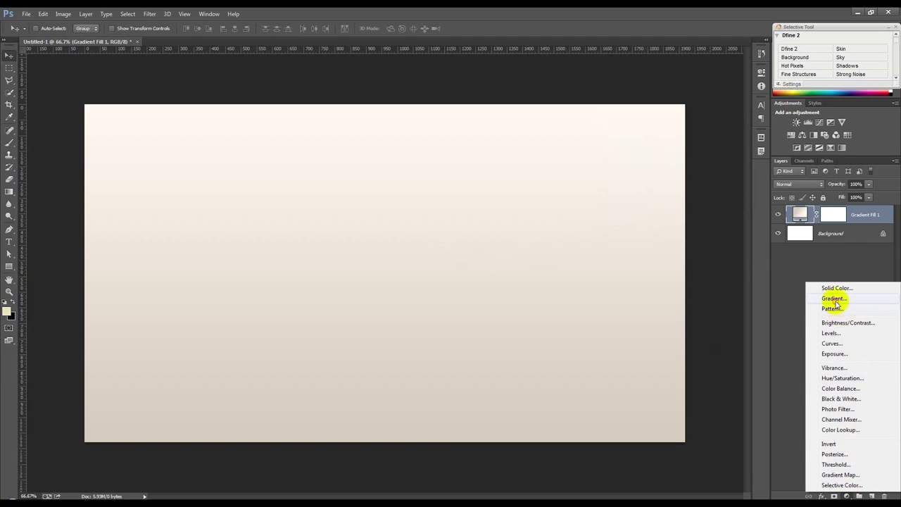
Step: Add a second Gradient fill layer, reset gradient presets and pick the transparent-fading preset
{"action": "left_click", "coordinate": [837, 300]}
{"action": "left_click", "coordinate": [687, 136]}
{"action": "left_click", "coordinate": [769, 153]}
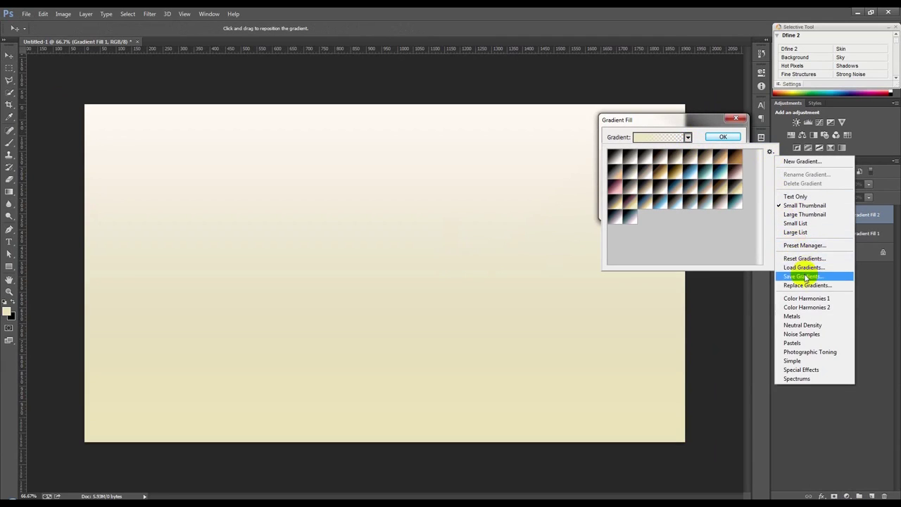
{"action": "left_click", "coordinate": [801, 260]}
{"action": "left_click", "coordinate": [428, 196]}
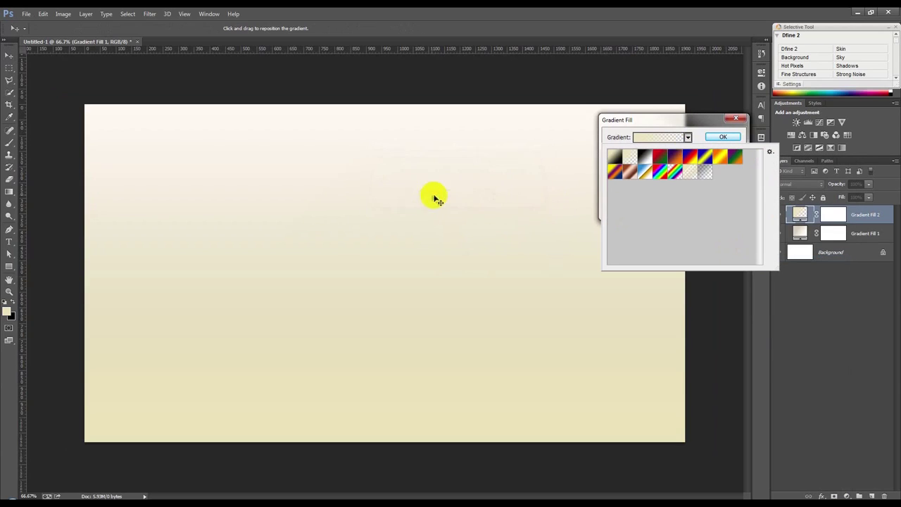
{"action": "left_click", "coordinate": [708, 175]}
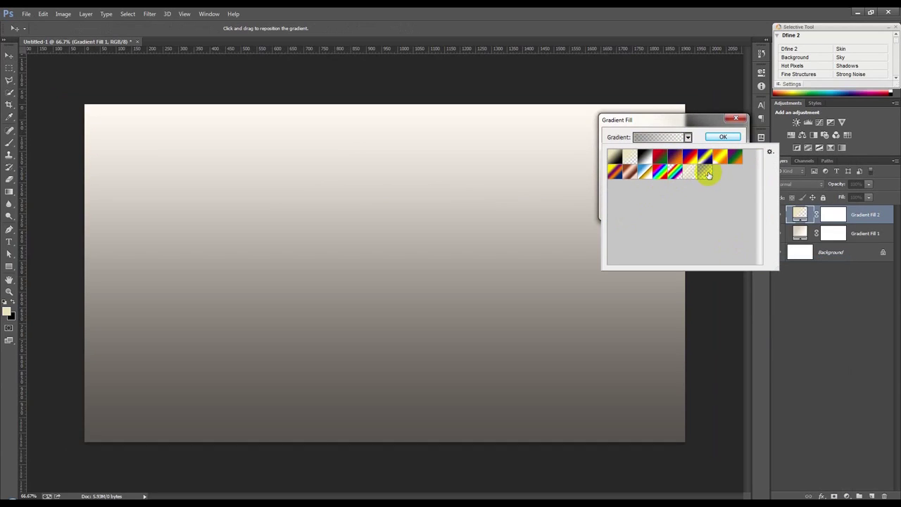
{"action": "left_click", "coordinate": [712, 137]}
Step: Make the gradient radial and reversed at 337% scale, with layer opacity 82%
{"action": "left_click", "coordinate": [668, 154]}
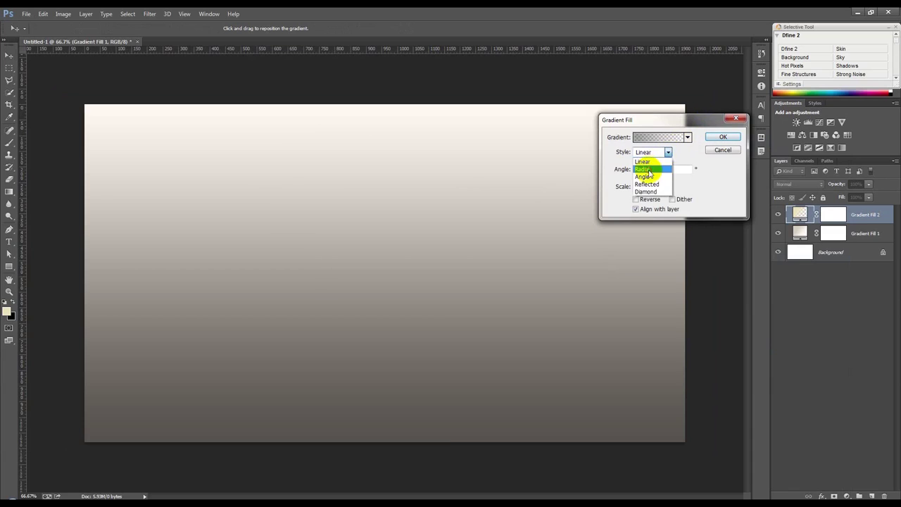
{"action": "left_click", "coordinate": [650, 167]}
{"action": "left_click", "coordinate": [651, 200]}
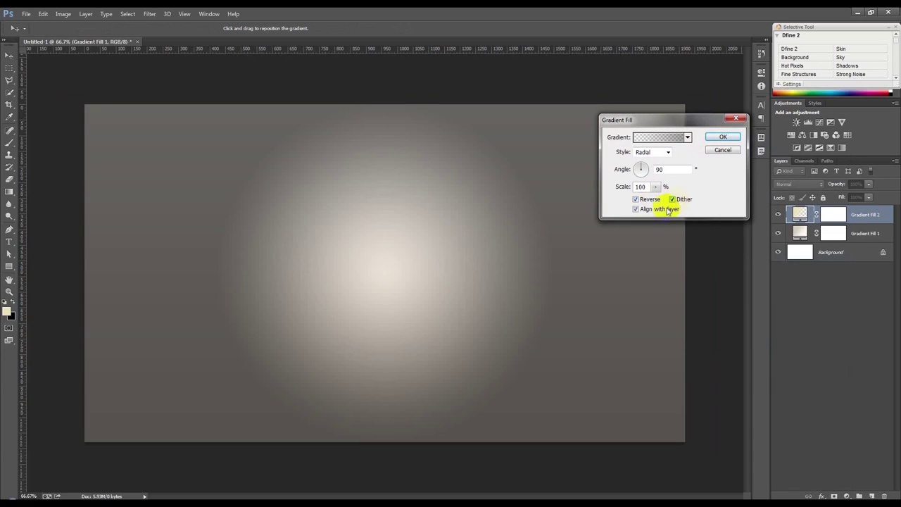
{"action": "left_click", "coordinate": [655, 186]}
{"action": "left_click_drag", "start_coordinate": [655, 199], "coordinate": [670, 200]}
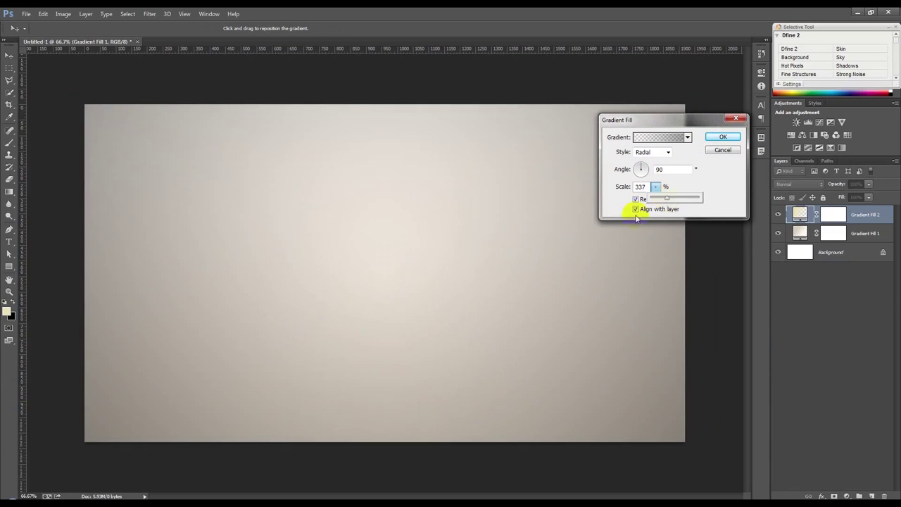
{"action": "left_click_drag", "start_coordinate": [428, 243], "coordinate": [426, 321]}
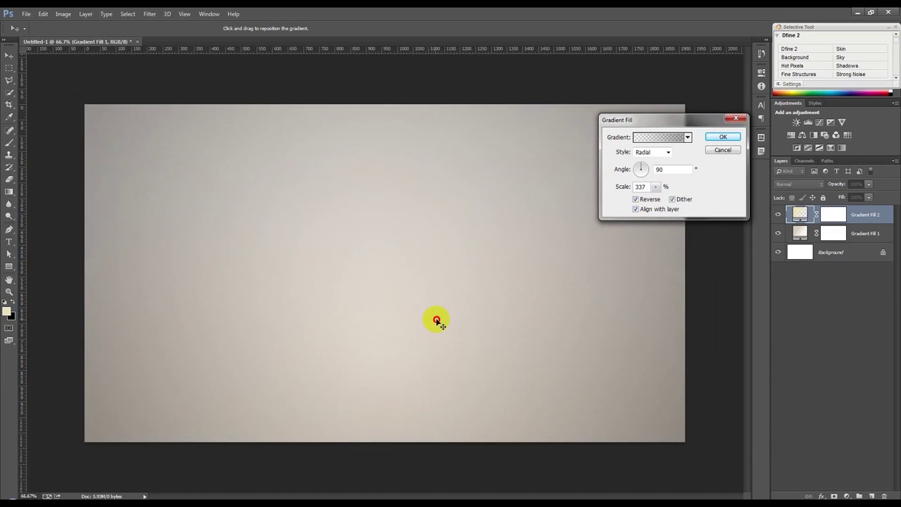
{"action": "left_click", "coordinate": [723, 137]}
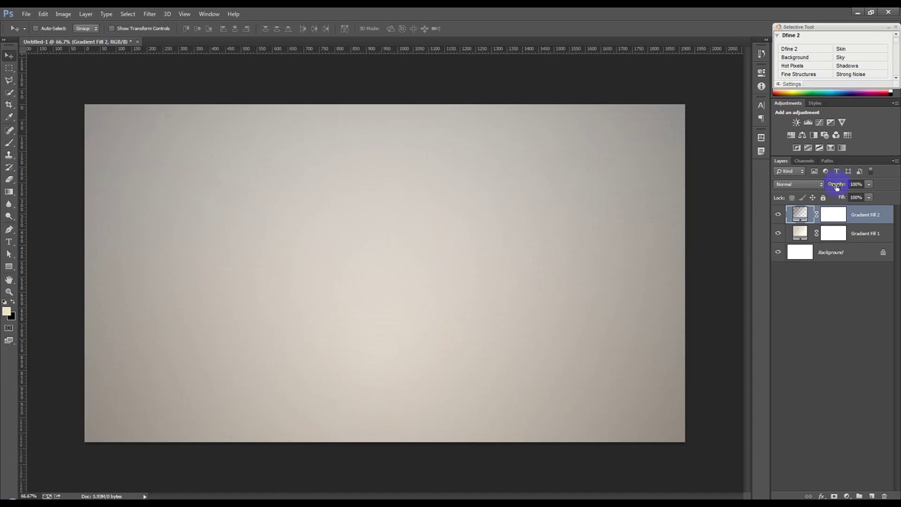
{"action": "left_click_drag", "start_coordinate": [832, 186], "coordinate": [825, 186]}
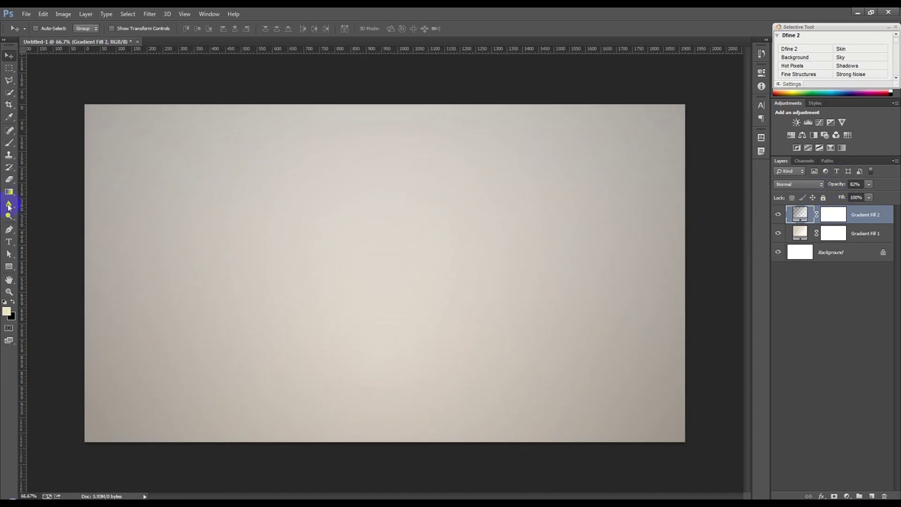
{"action": "left_click", "coordinate": [9, 243]}
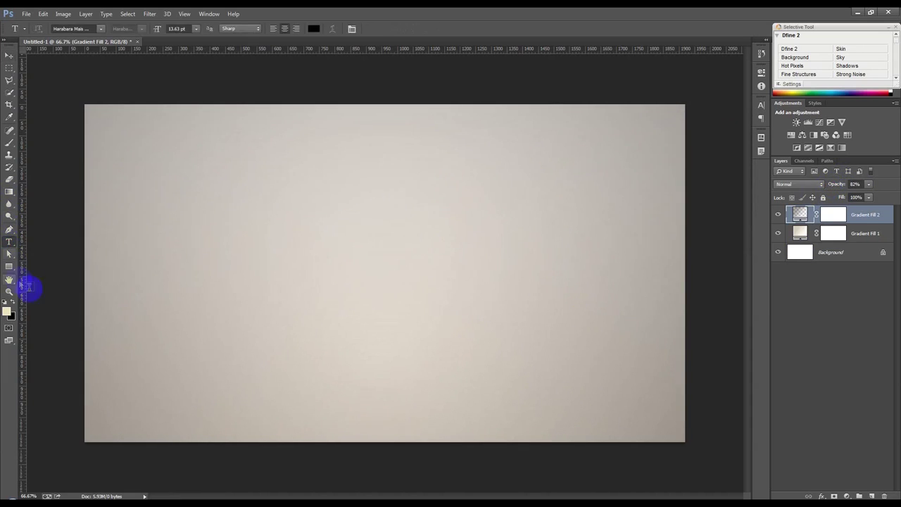
Step: Add the word HASIB on the canvas at 362 pt
{"action": "left_click", "coordinate": [311, 330]}
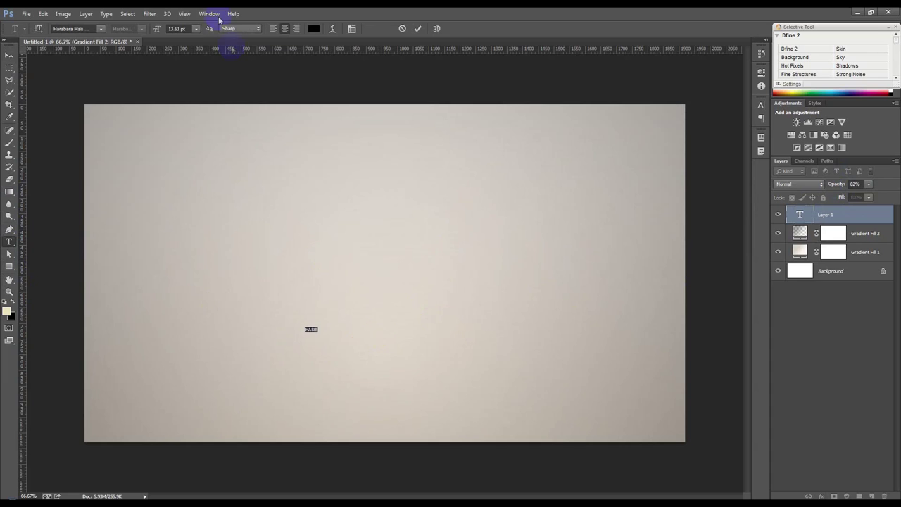
{"action": "left_click", "coordinate": [196, 29]}
{"action": "left_click", "coordinate": [210, 189]}
{"action": "left_click", "coordinate": [176, 28]}
{"action": "type", "text": "362"}
{"action": "key", "text": "Return"}
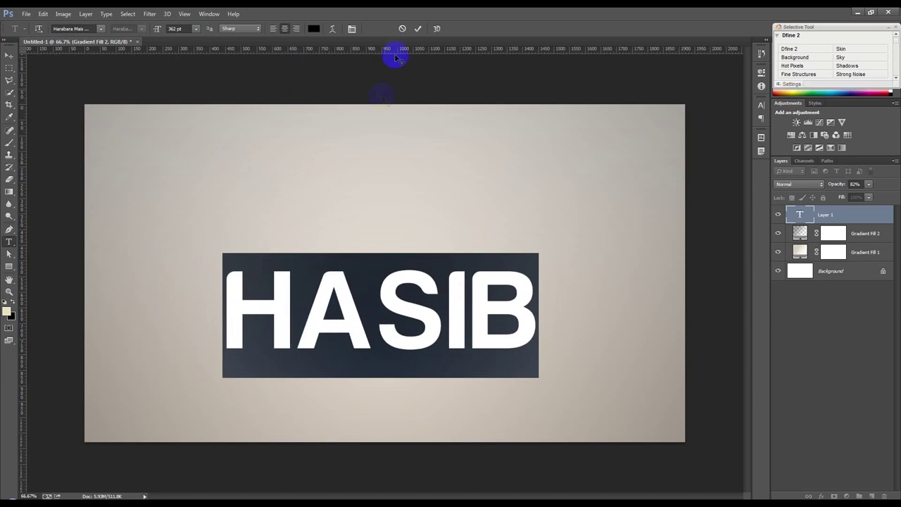
{"action": "left_click", "coordinate": [418, 29]}
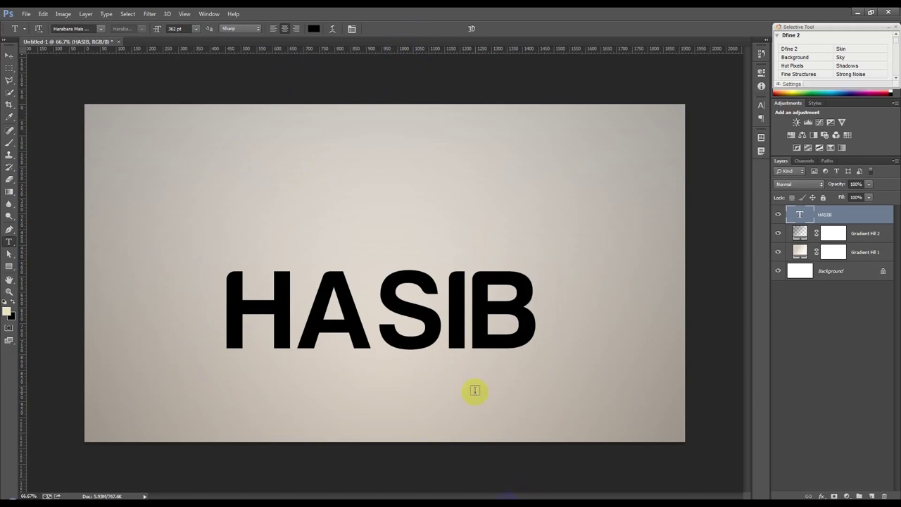
Step: Lower Gradient Fill 1's opacity to 45% and reselect the HASIB text layer
{"action": "left_click", "coordinate": [864, 251]}
{"action": "left_click_drag", "start_coordinate": [826, 187], "coordinate": [828, 187]}
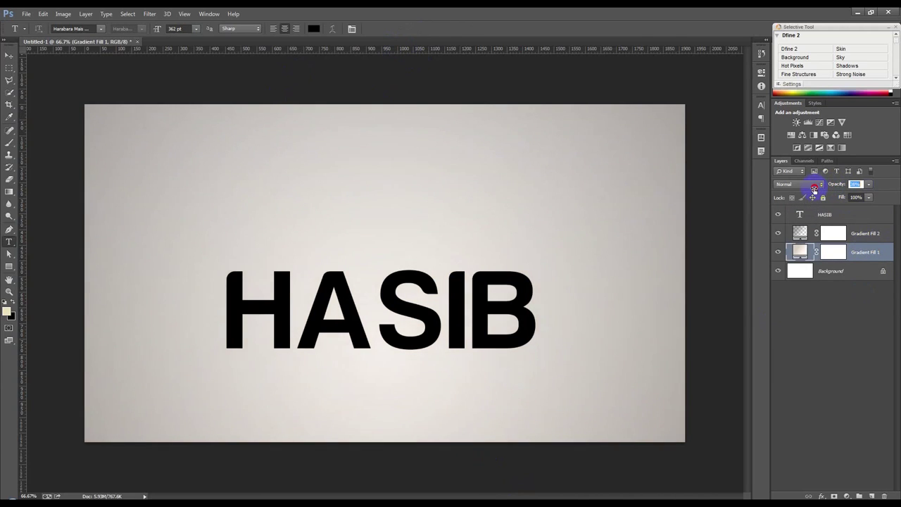
{"action": "left_click_drag", "start_coordinate": [815, 189], "coordinate": [819, 189]}
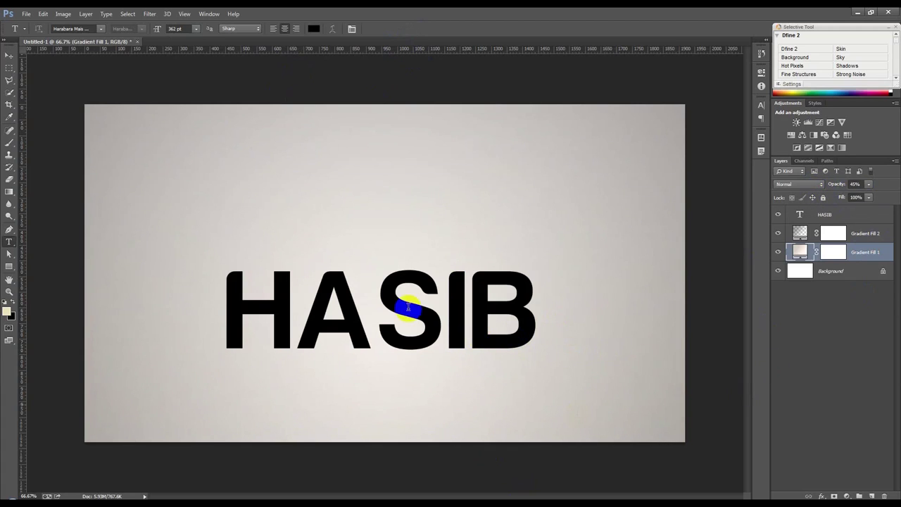
{"action": "left_click", "coordinate": [8, 57]}
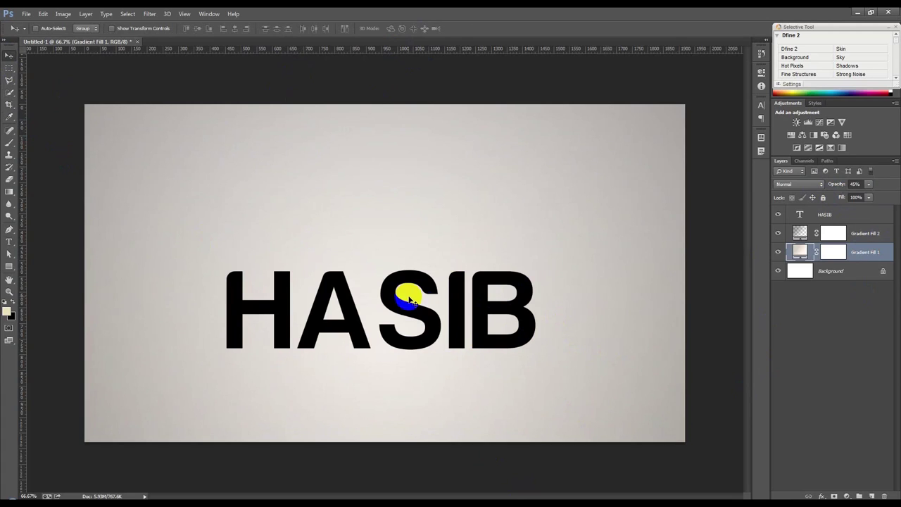
{"action": "left_click", "coordinate": [845, 217]}
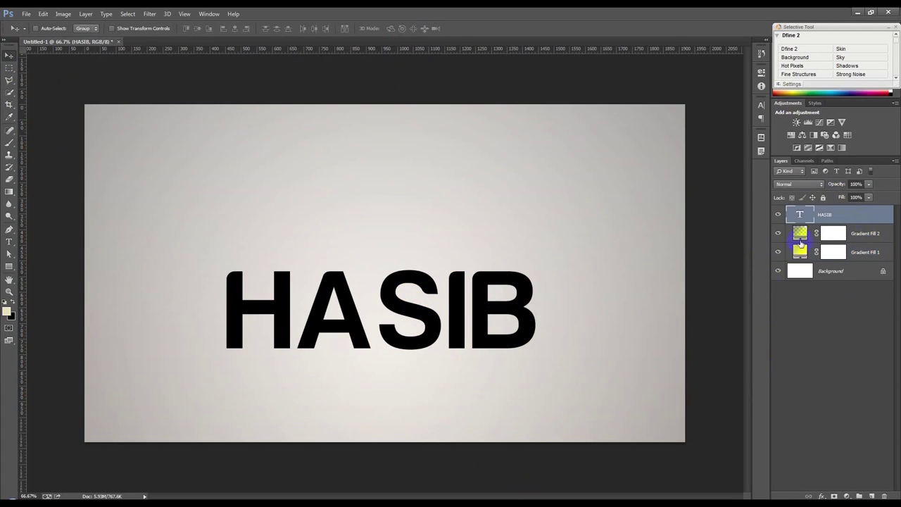
Step: Try Nexa Bold on HASIB, then switch it to Helvetica Bold
{"action": "double_click", "coordinate": [796, 215]}
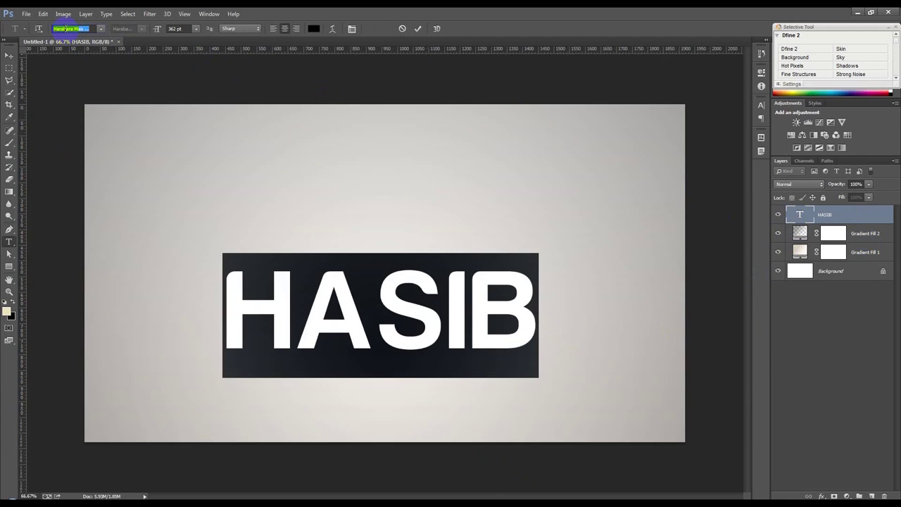
{"action": "type", "text": "Neou Bold"}
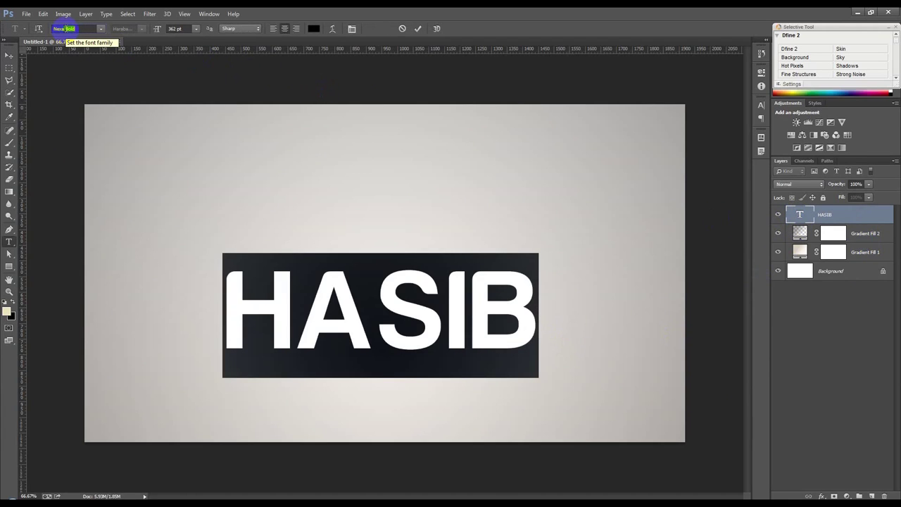
{"action": "key", "text": "Return"}
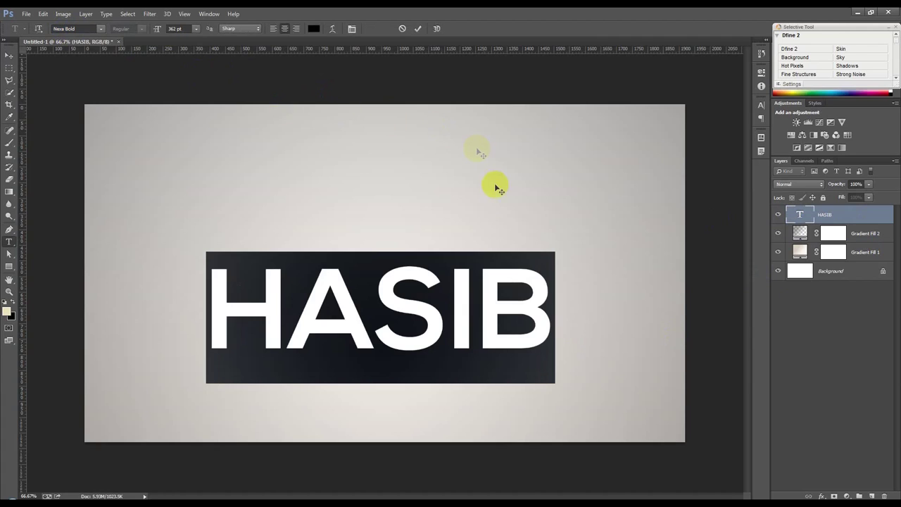
{"action": "left_click", "coordinate": [79, 28]}
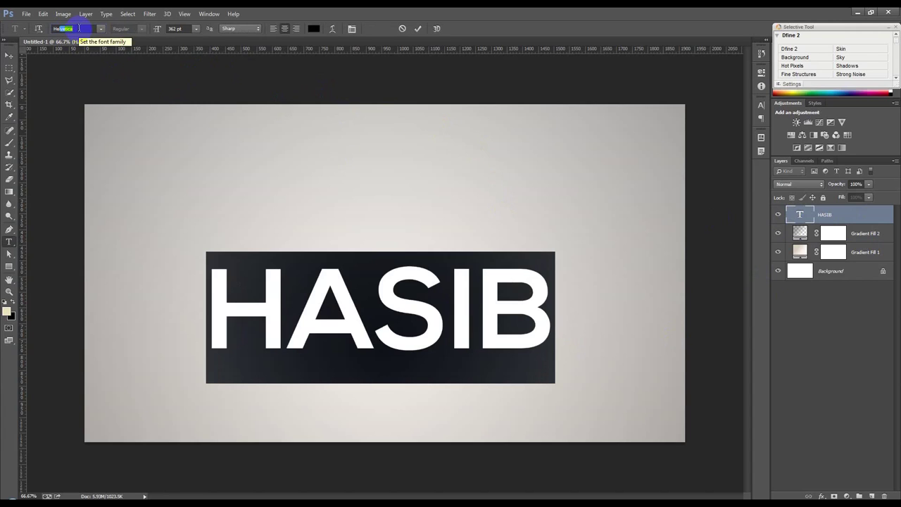
{"action": "key", "text": "Return"}
{"action": "left_click", "coordinate": [141, 28]}
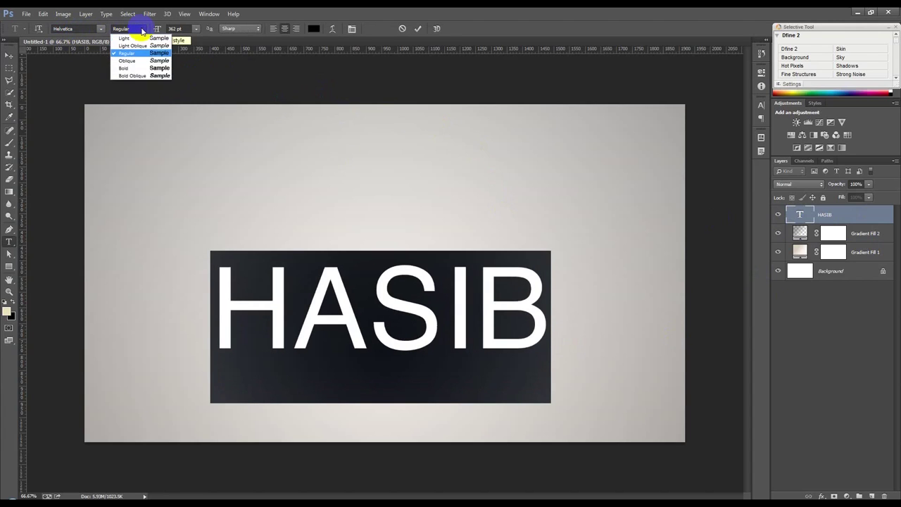
{"action": "left_click", "coordinate": [144, 68]}
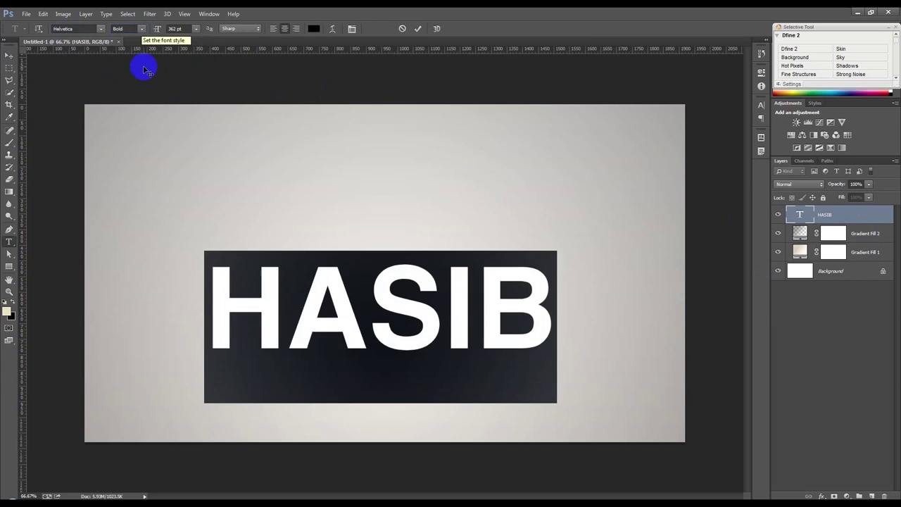
Step: Try Helvetica Neue Medium, then return HASIB to Helvetica Bold
{"action": "left_click", "coordinate": [100, 28]}
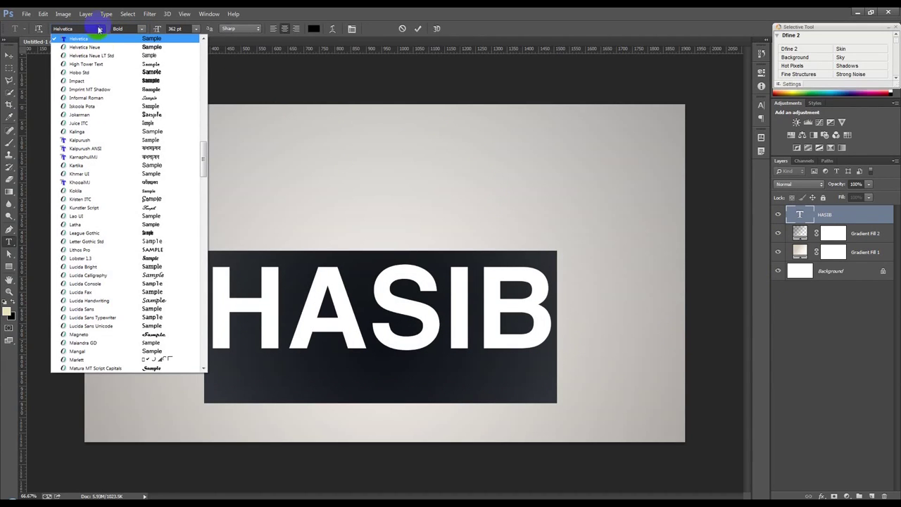
{"action": "left_click", "coordinate": [102, 47]}
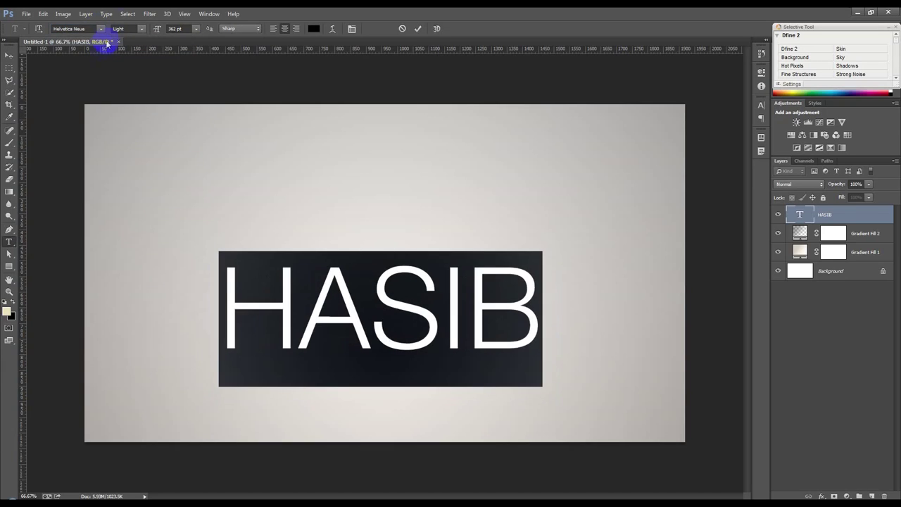
{"action": "left_click", "coordinate": [141, 29]}
{"action": "left_click", "coordinate": [151, 53]}
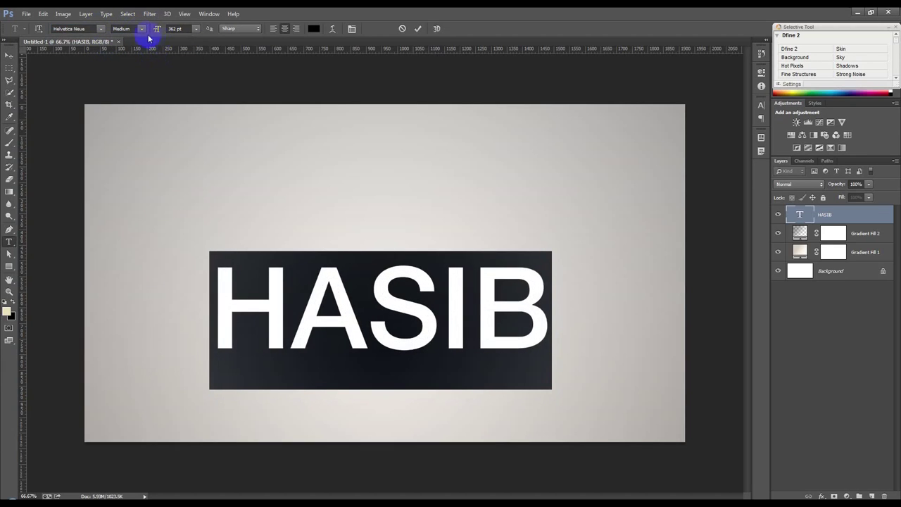
{"action": "key", "text": "Up"}
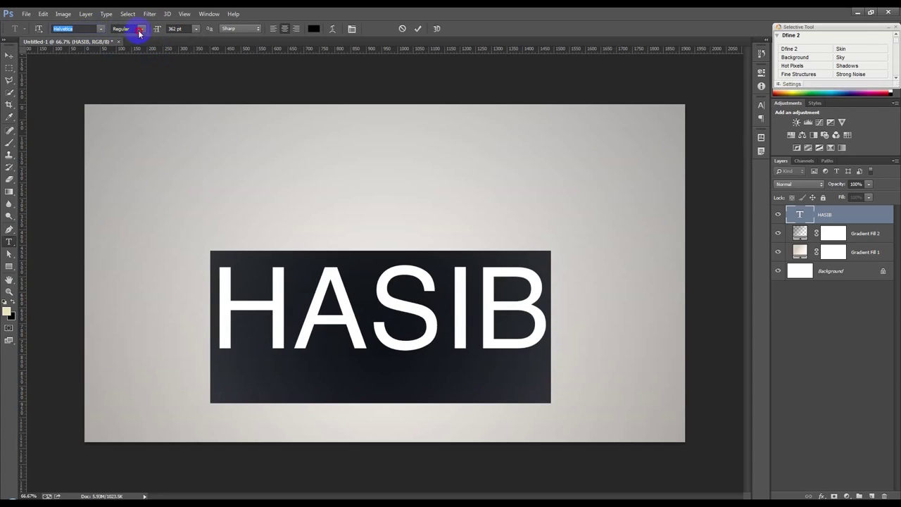
{"action": "left_click", "coordinate": [141, 28]}
{"action": "left_click", "coordinate": [151, 69]}
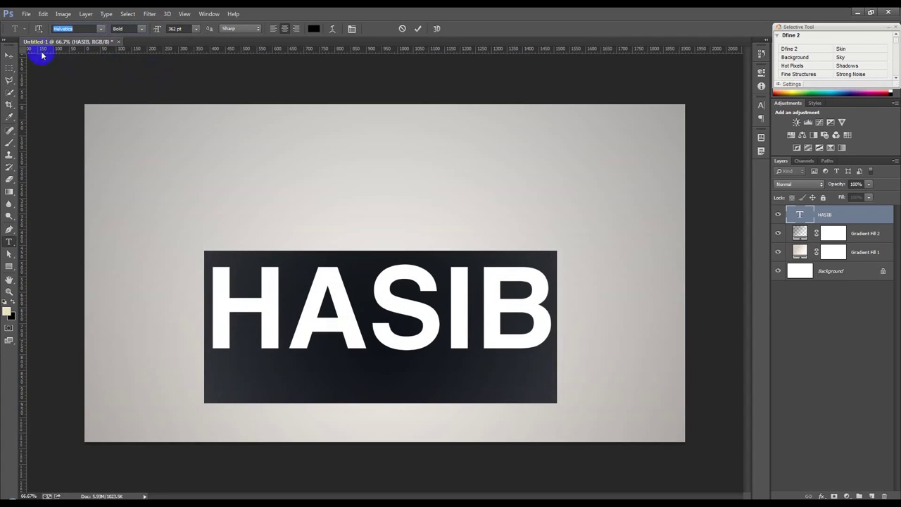
Step: Tighten HASIB's letter tracking in the Character panel and commit the text
{"action": "left_click", "coordinate": [759, 107]}
{"action": "left_click", "coordinate": [729, 135]}
{"action": "key", "text": "Down"}
{"action": "key", "text": "Down"}
{"action": "key", "text": "Down"}
{"action": "key", "text": "Down"}
{"action": "key", "text": "Down"}
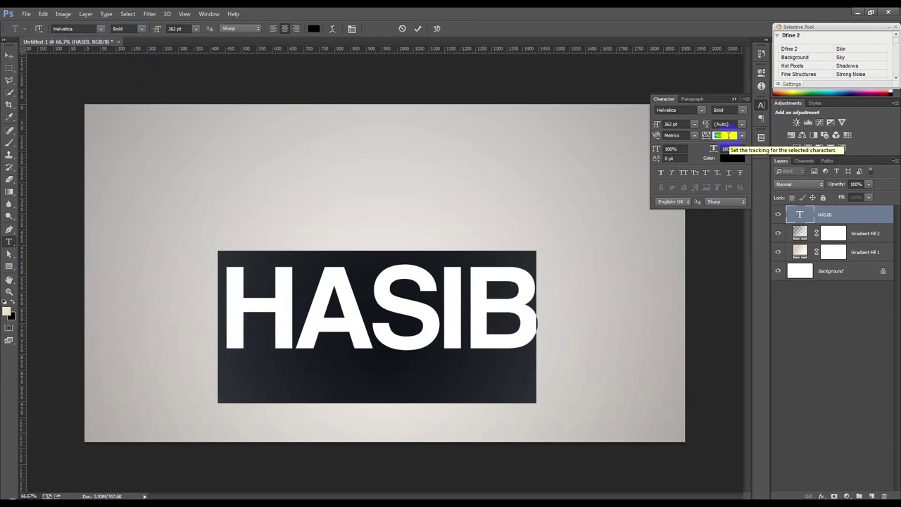
{"action": "key", "text": "Up"}
{"action": "key", "text": "Up"}
{"action": "left_click", "coordinate": [734, 98]}
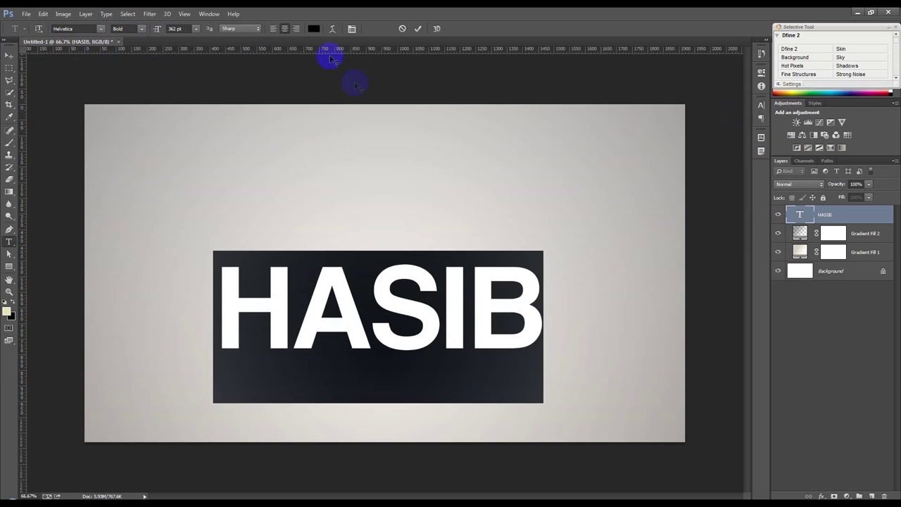
{"action": "left_click", "coordinate": [416, 29]}
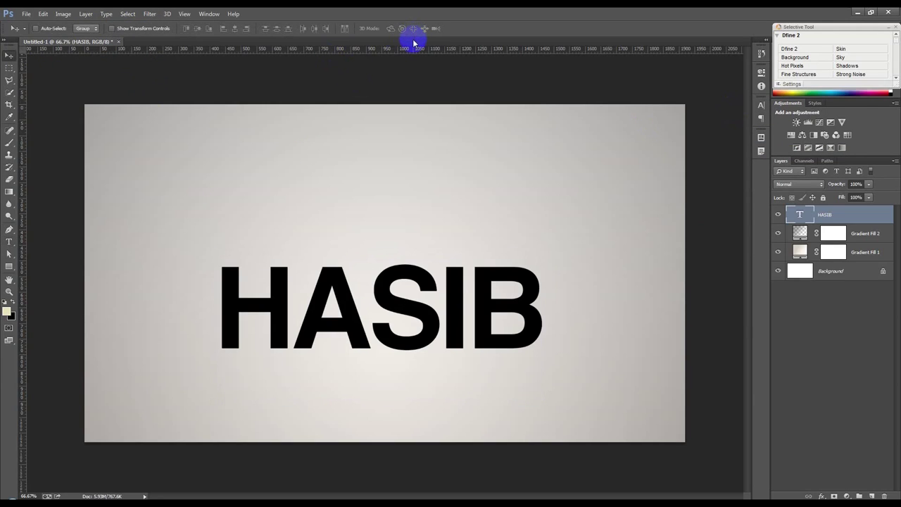
Step: Nudge the HASIB text slightly right and down on the canvas
{"action": "left_click_drag", "start_coordinate": [428, 282], "coordinate": [449, 312]}
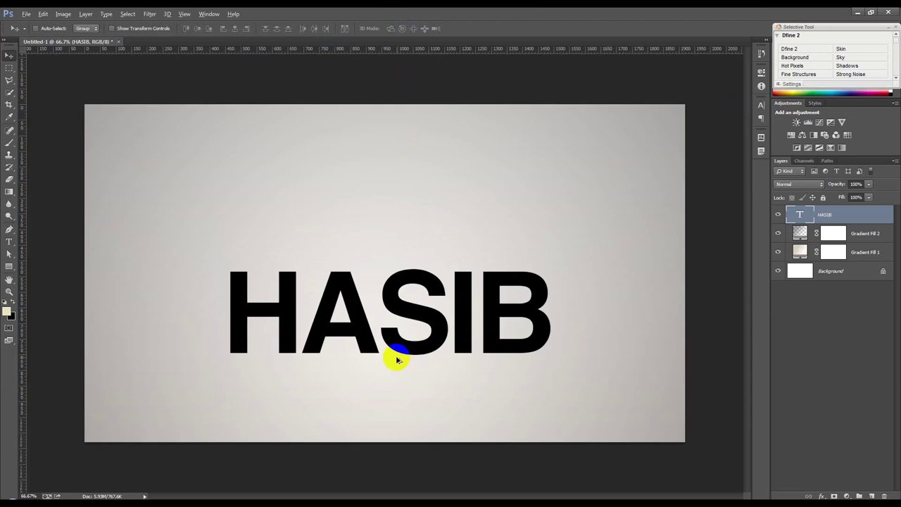
{"action": "scroll", "coordinate": [398, 360], "scroll_direction": "up", "scroll_amount": 2}
{"action": "scroll", "coordinate": [352, 358], "scroll_direction": "down", "scroll_amount": 1}
{"action": "scroll", "coordinate": [246, 355], "scroll_direction": "up", "scroll_amount": 2}
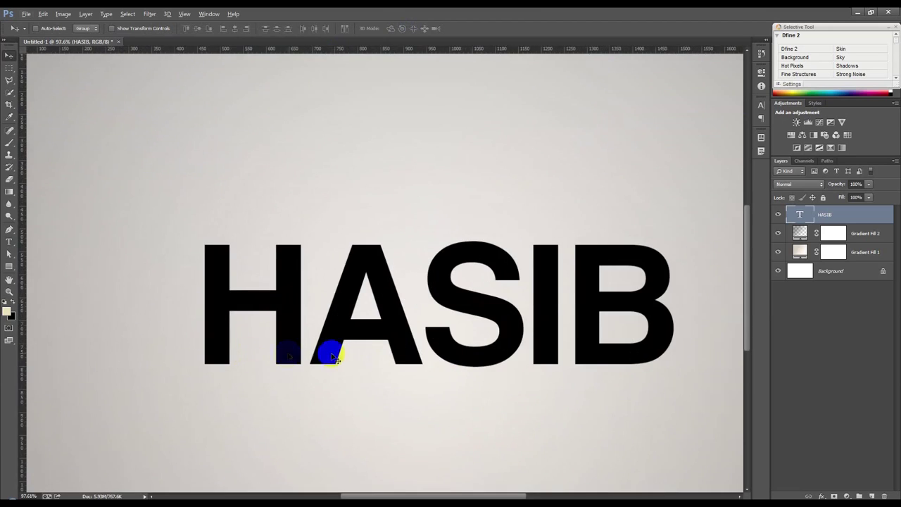
{"action": "scroll", "coordinate": [331, 357], "scroll_direction": "down", "scroll_amount": 1}
{"action": "scroll", "coordinate": [161, 346], "scroll_direction": "up", "scroll_amount": 1}
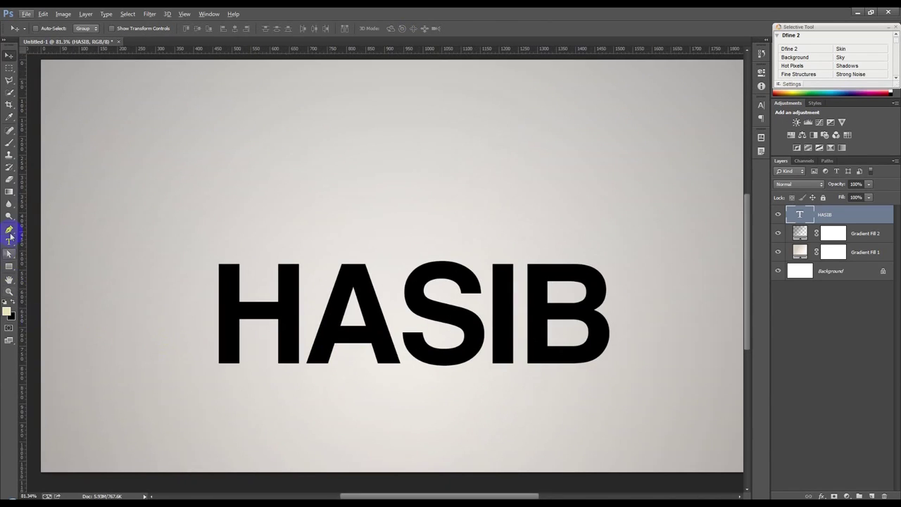
Step: Draw a square selection and rotate it about 28° over the H's top-left edge
{"action": "left_click", "coordinate": [9, 69]}
{"action": "left_click_drag", "start_coordinate": [126, 175], "coordinate": [246, 282]}
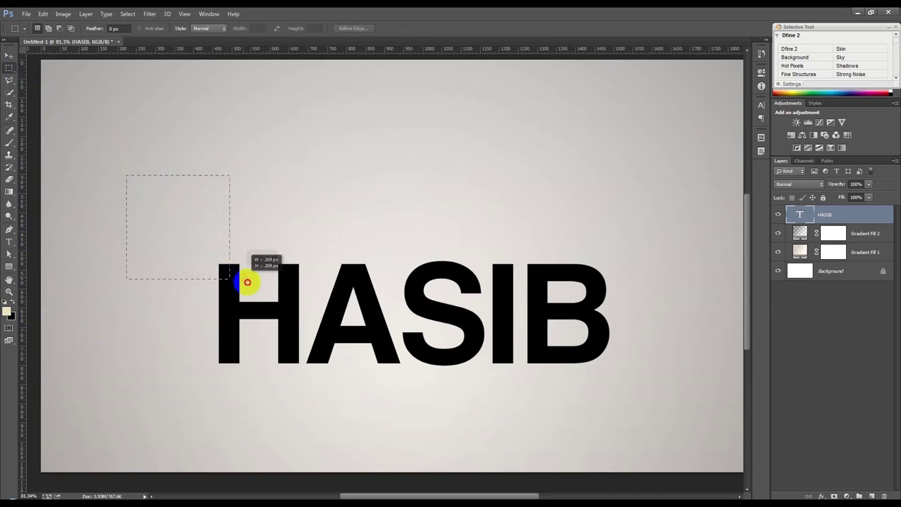
{"action": "left_click_drag", "start_coordinate": [245, 281], "coordinate": [240, 288]}
{"action": "left_click", "coordinate": [138, 11]}
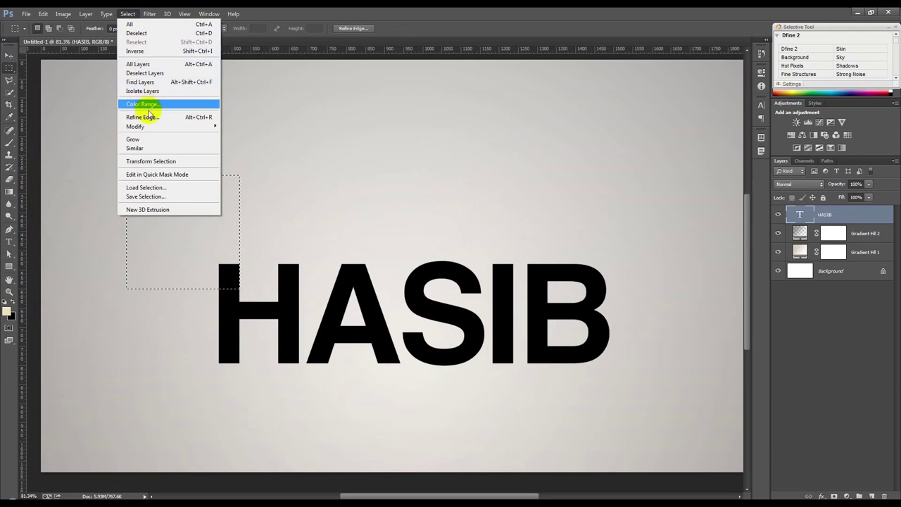
{"action": "left_click", "coordinate": [149, 161]}
{"action": "mouse_move", "coordinate": [242, 154]}
{"action": "left_mouse_down"}
{"action": "mouse_move", "coordinate": [267, 202]}
{"action": "mouse_move", "coordinate": [221, 215]}
{"action": "mouse_move", "coordinate": [279, 173]}
{"action": "mouse_move", "coordinate": [264, 199]}
{"action": "left_mouse_up"}
{"action": "left_click_drag", "start_coordinate": [204, 253], "coordinate": [203, 278]}
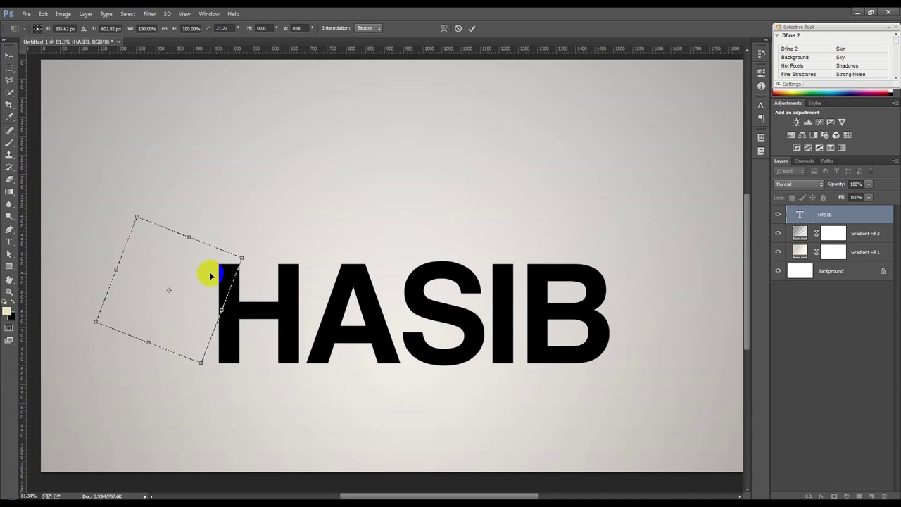
{"action": "left_click_drag", "start_coordinate": [207, 292], "coordinate": [205, 277]}
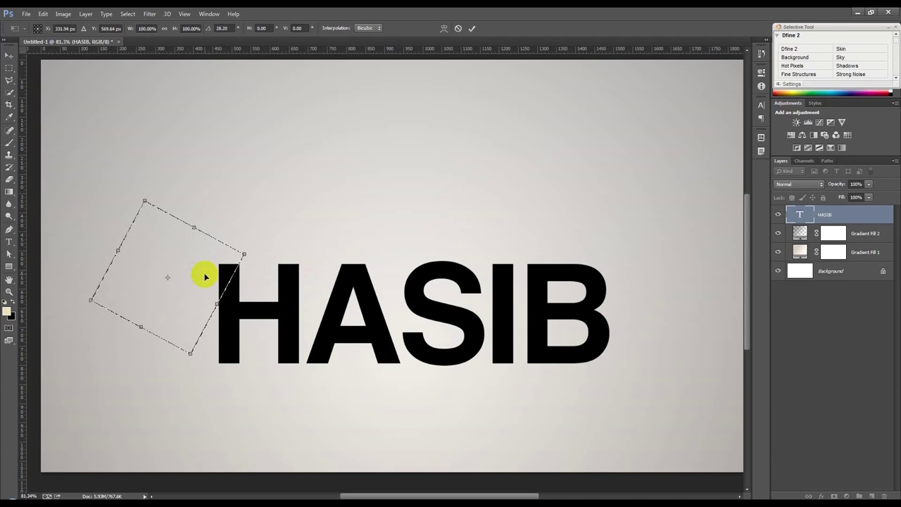
{"action": "left_click", "coordinate": [472, 28]}
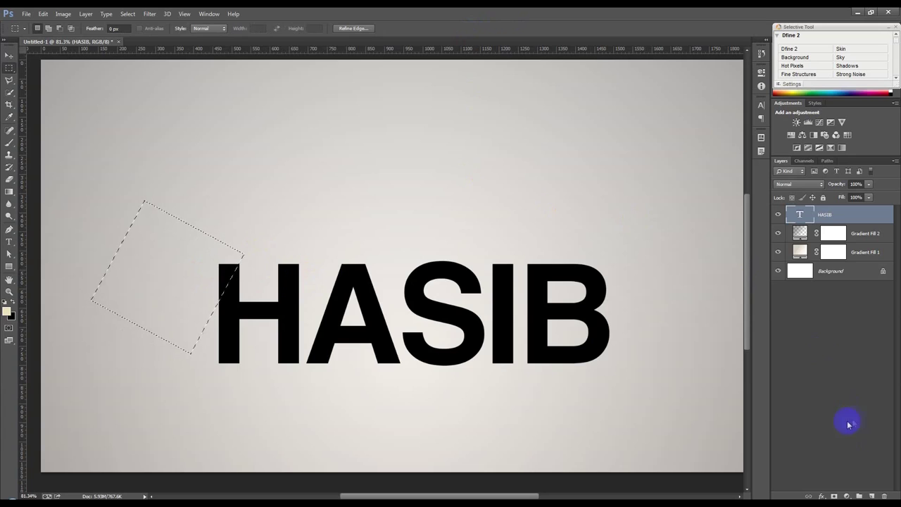
Step: Mask a diagonal slice off the H, then reuse the tilted selection to cut the B's right edge
{"action": "left_click", "coordinate": [834, 495], "text": "alt"}
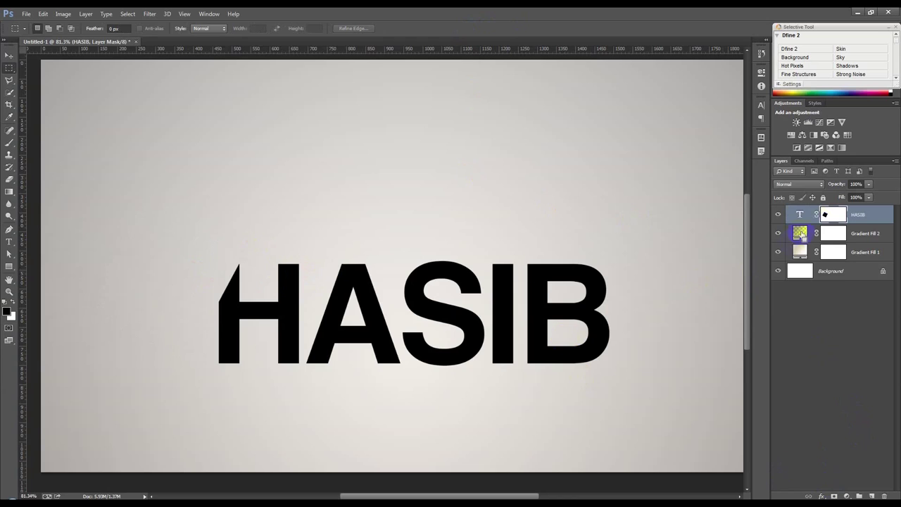
{"action": "left_click", "coordinate": [833, 214], "text": "ctrl"}
{"action": "left_click_drag", "start_coordinate": [198, 281], "coordinate": [200, 283]}
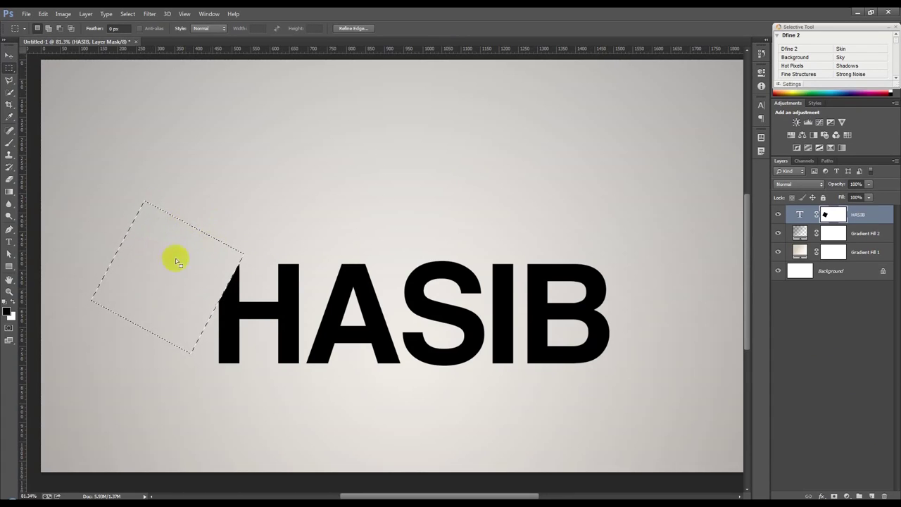
{"action": "left_click_drag", "start_coordinate": [249, 275], "coordinate": [661, 281]}
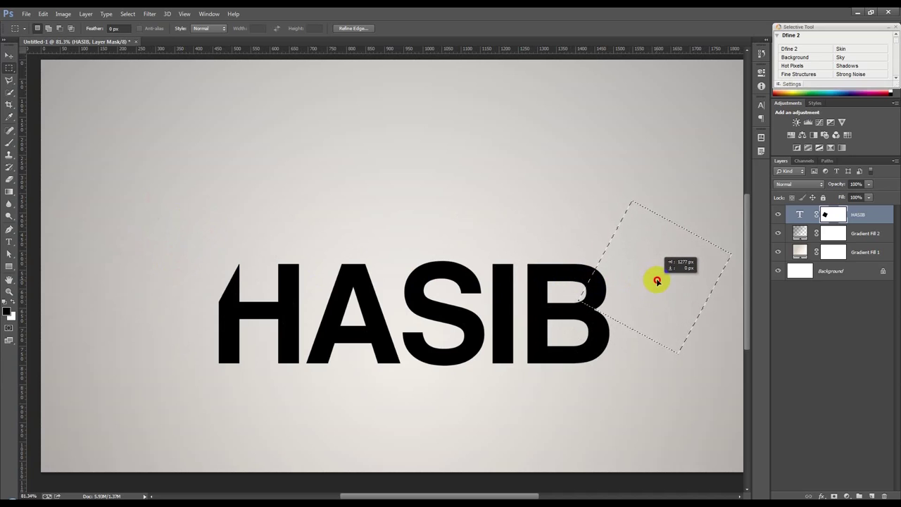
{"action": "left_click_drag", "start_coordinate": [661, 281], "coordinate": [643, 342]}
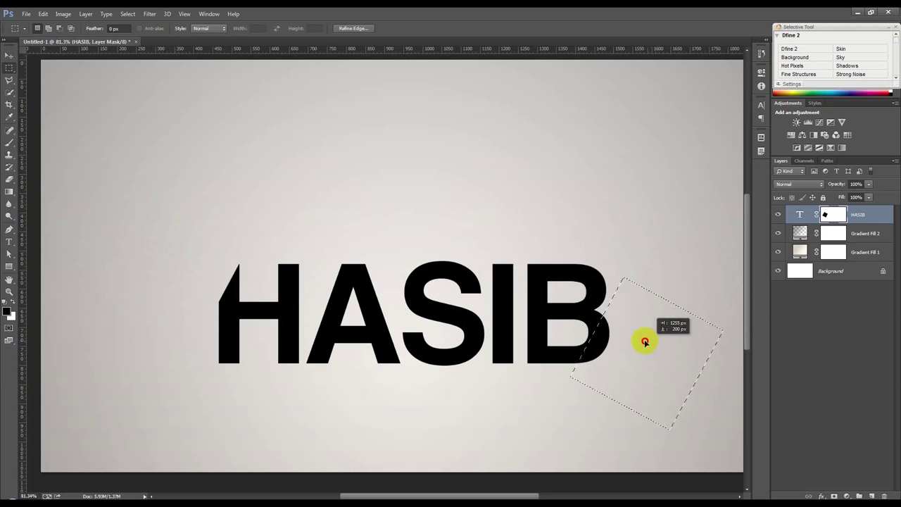
{"action": "left_click_drag", "start_coordinate": [643, 341], "coordinate": [653, 340]}
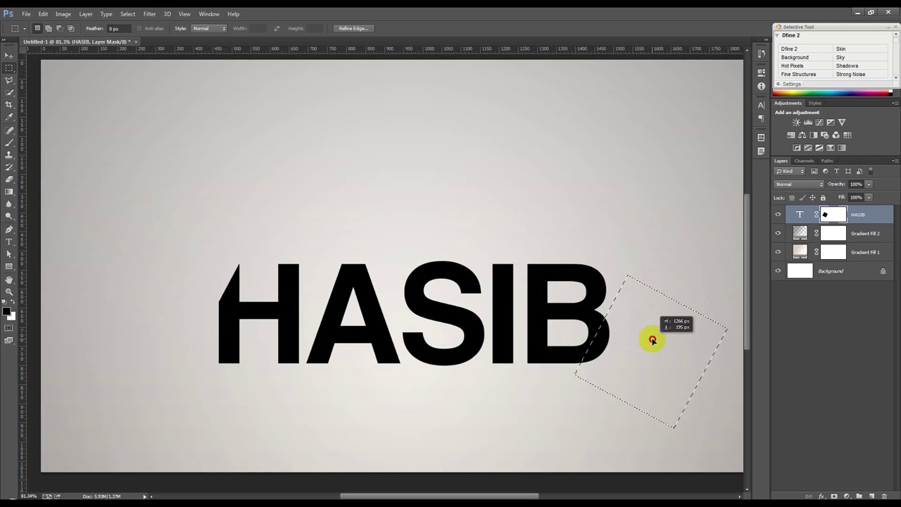
{"action": "left_click_drag", "start_coordinate": [654, 343], "coordinate": [653, 341]}
{"action": "key", "text": "alt+BackSpace"}
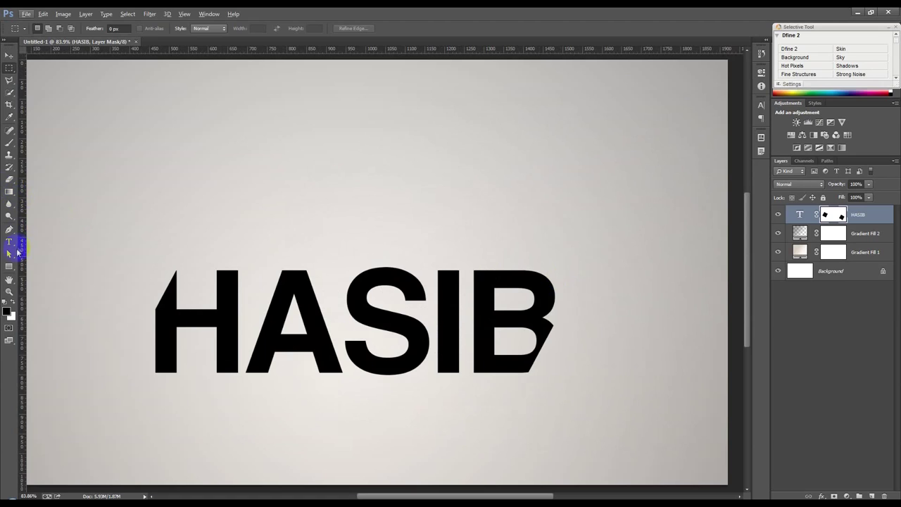
Step: Draw a horizontal line above HASIB, then delete it
{"action": "left_click", "coordinate": [9, 242]}
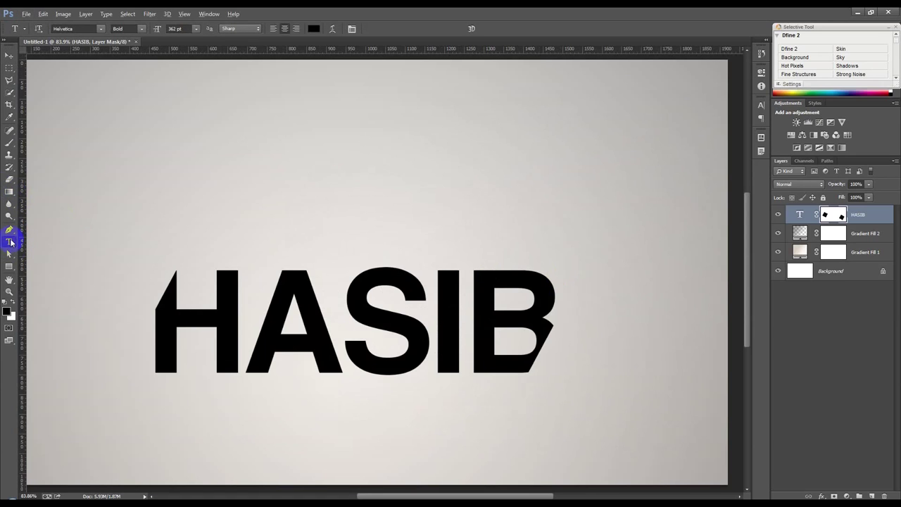
{"action": "key", "text": "ctrl+0"}
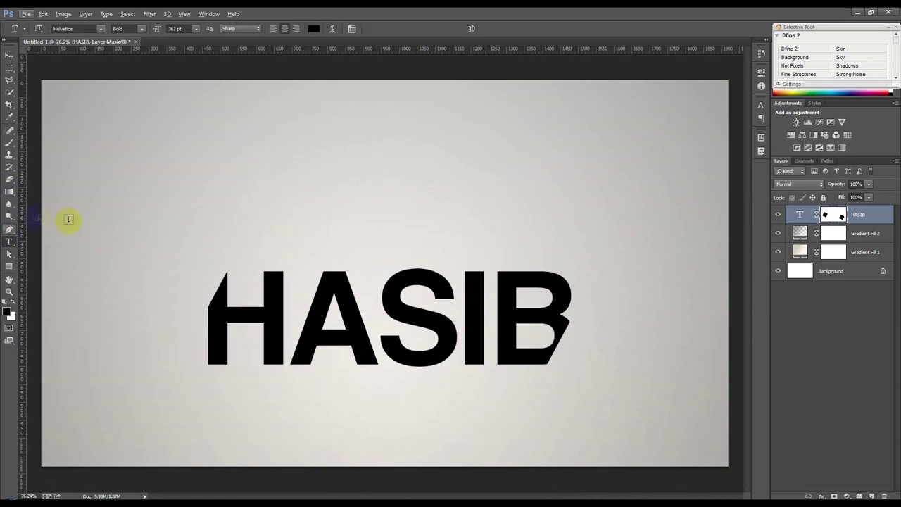
{"action": "scroll", "coordinate": [63, 224], "scroll_direction": "down", "scroll_amount": 1}
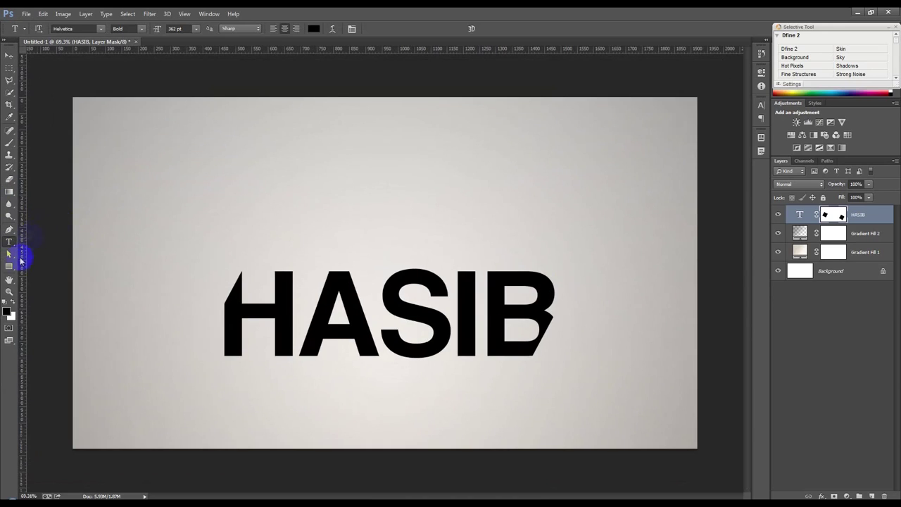
{"action": "left_click_drag", "start_coordinate": [14, 267], "coordinate": [56, 301]}
{"action": "left_click_drag", "start_coordinate": [119, 219], "coordinate": [420, 219]}
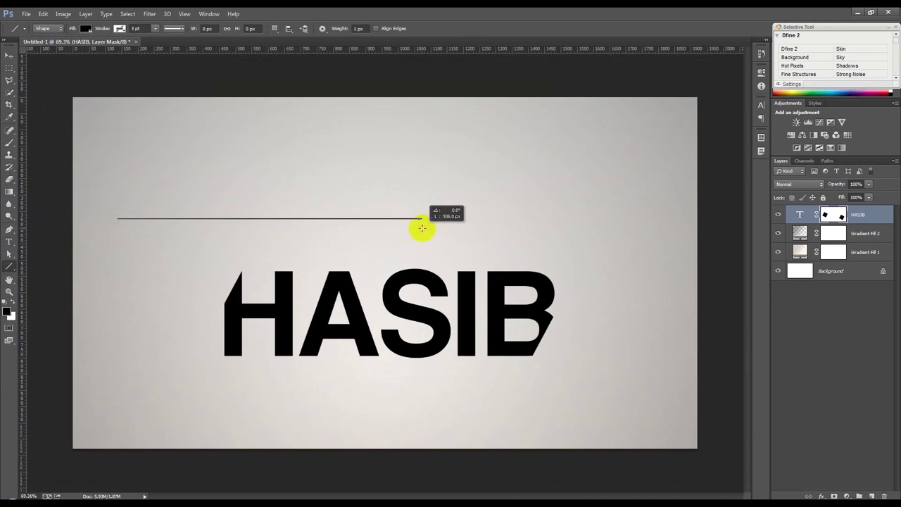
{"action": "left_click", "coordinate": [9, 57]}
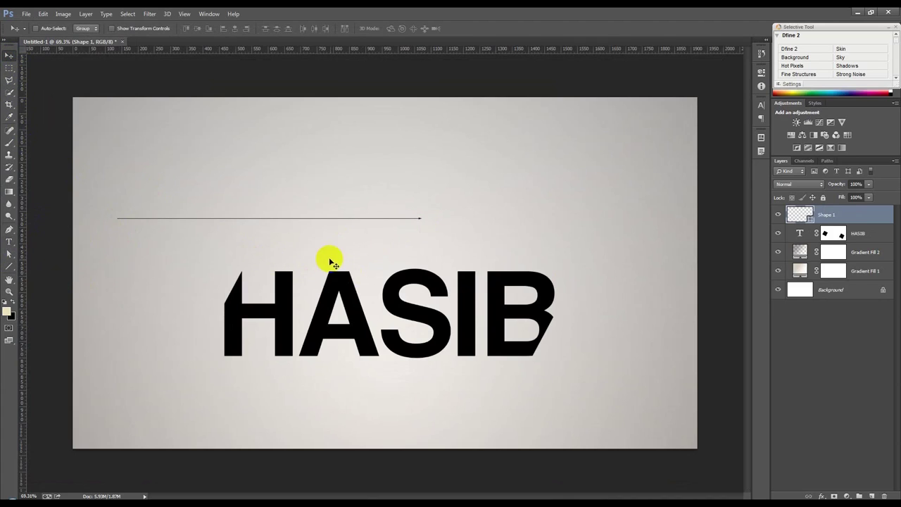
{"action": "key", "text": "Delete"}
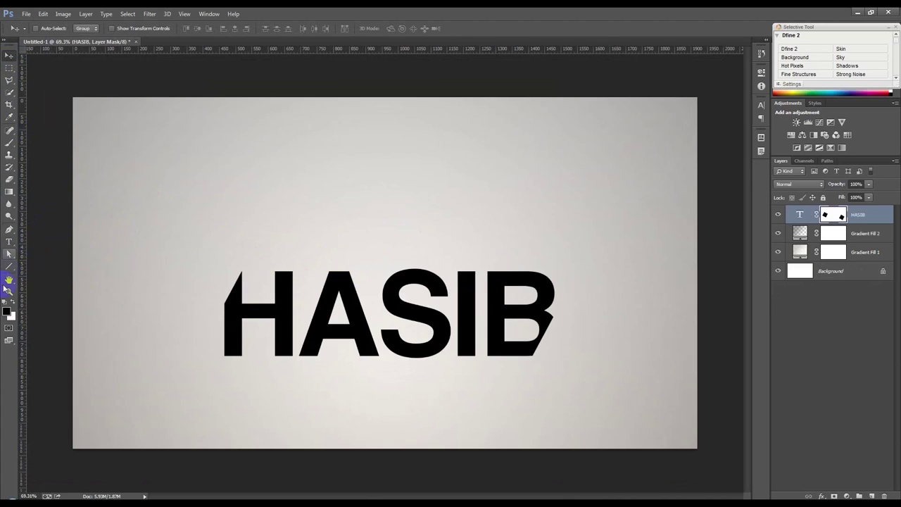
Step: Draw a new thin horizontal line and rotate it about -60° into a steep diagonal
{"action": "left_click", "coordinate": [9, 269]}
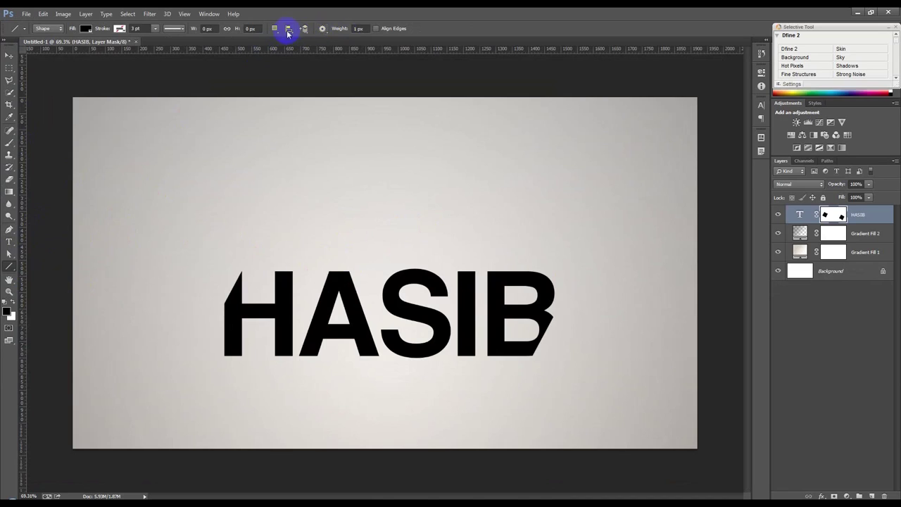
{"action": "left_click", "coordinate": [322, 29]}
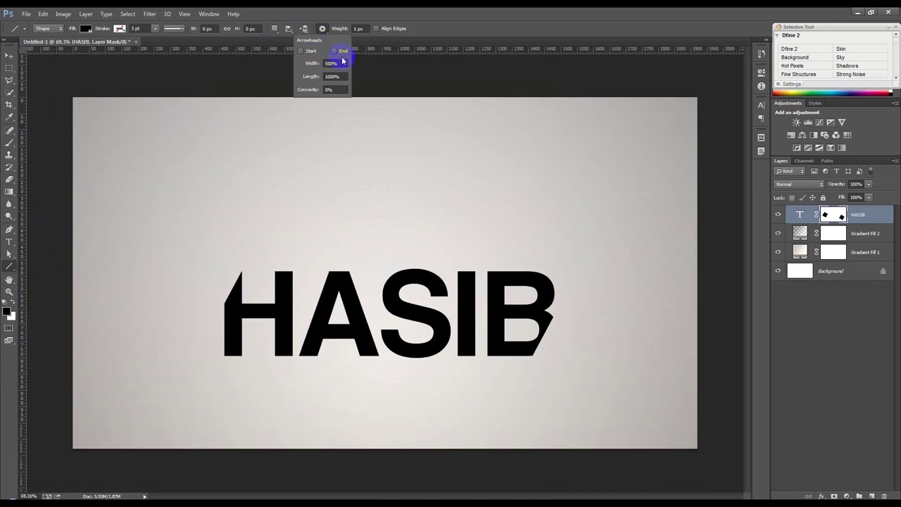
{"action": "left_click_drag", "start_coordinate": [122, 241], "coordinate": [386, 241]}
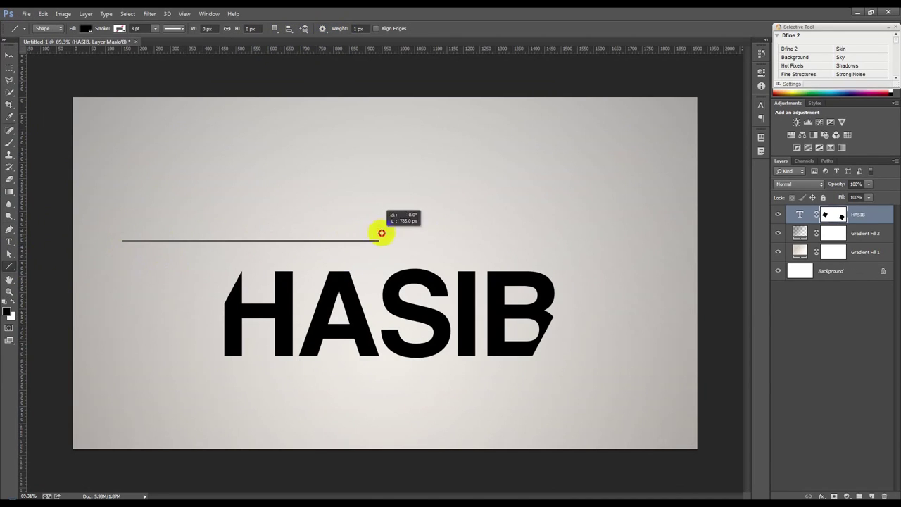
{"action": "key", "text": "ctrl+alt+t"}
{"action": "mouse_move", "coordinate": [473, 235]}
{"action": "left_mouse_down"}
{"action": "mouse_move", "coordinate": [349, 53]}
{"action": "mouse_move", "coordinate": [351, 64]}
{"action": "left_mouse_up"}
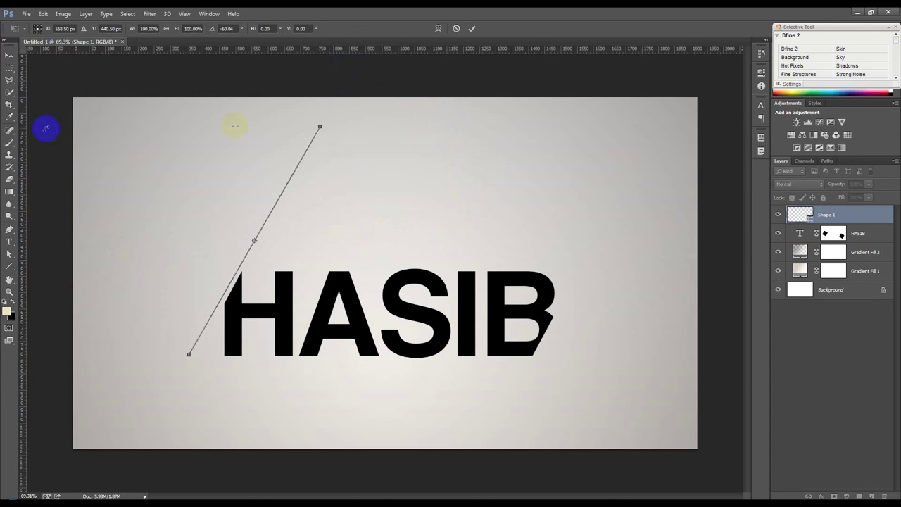
{"action": "left_click", "coordinate": [8, 54]}
Step: Move the diagonal line down onto the H's slanted edge and zoom in
{"action": "left_click", "coordinate": [414, 193]}
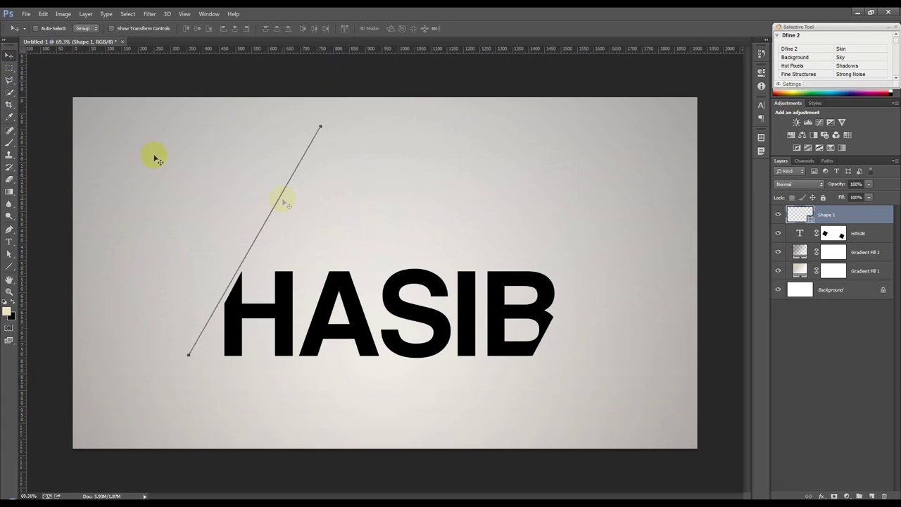
{"action": "left_click_drag", "start_coordinate": [283, 159], "coordinate": [218, 277]}
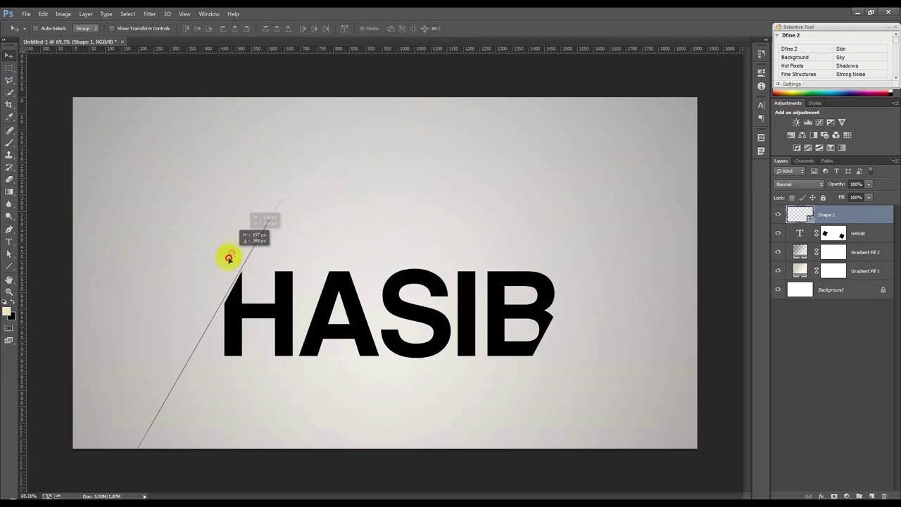
{"action": "left_click_drag", "start_coordinate": [218, 277], "coordinate": [209, 307]}
{"action": "left_click", "coordinate": [294, 294]}
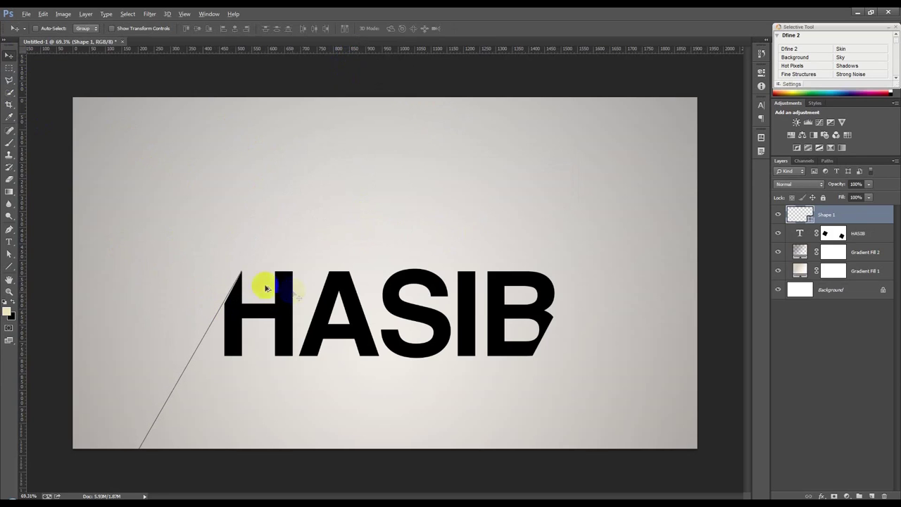
{"action": "scroll", "coordinate": [211, 294], "scroll_direction": "up", "scroll_amount": 2}
{"action": "scroll", "coordinate": [261, 306], "scroll_direction": "up", "scroll_amount": 2}
{"action": "scroll", "coordinate": [294, 307], "scroll_direction": "up", "scroll_amount": 2}
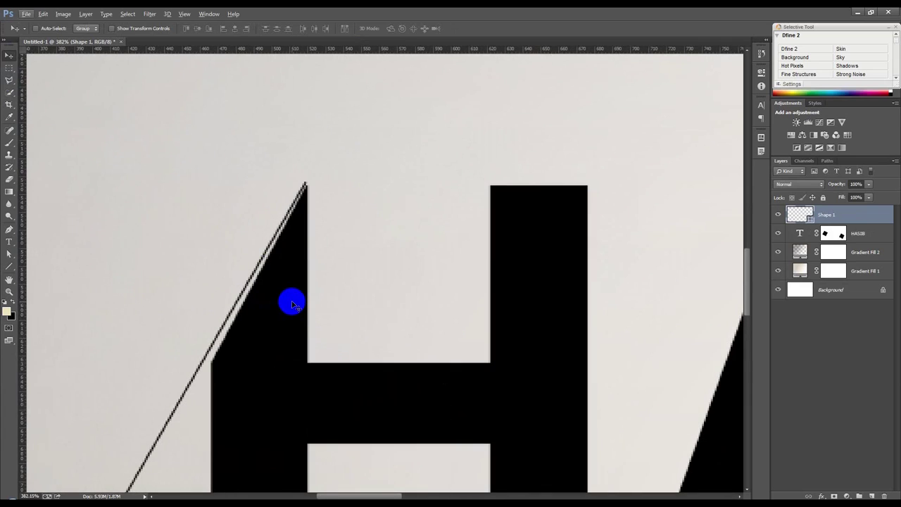
Step: Fine-rotate and nudge the line flush with the H's diagonal cut, then commit
{"action": "key", "text": "ctrl+t"}
{"action": "left_click_drag", "start_coordinate": [371, 295], "coordinate": [407, 247]}
{"action": "mouse_move", "coordinate": [233, 356]}
{"action": "left_mouse_down"}
{"action": "mouse_move", "coordinate": [246, 364]}
{"action": "mouse_move", "coordinate": [267, 358]}
{"action": "left_mouse_up"}
{"action": "left_click_drag", "start_coordinate": [346, 348], "coordinate": [376, 325]}
{"action": "left_click_drag", "start_coordinate": [249, 343], "coordinate": [251, 342]}
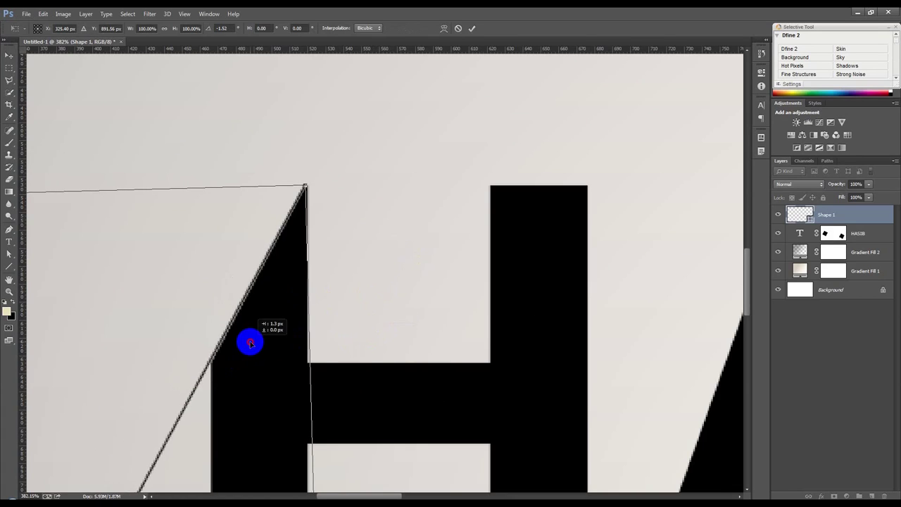
{"action": "key", "text": "Return"}
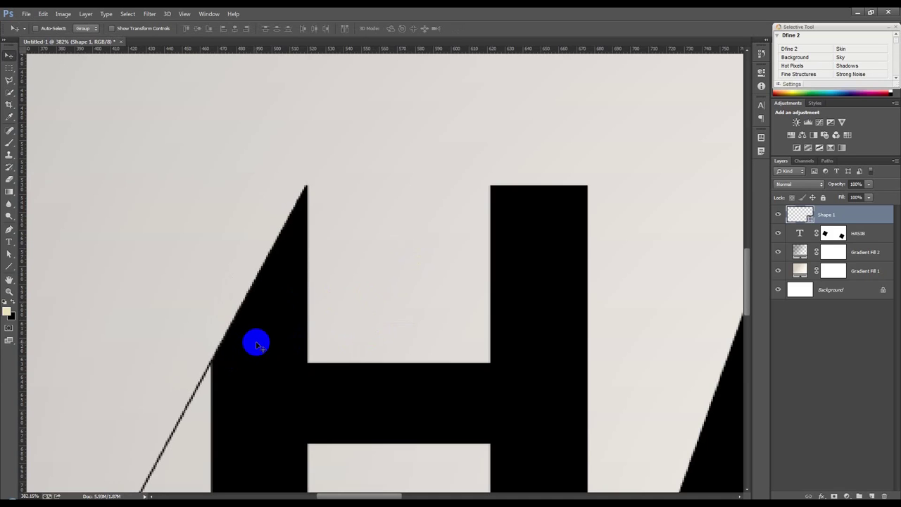
{"action": "key", "text": "ctrl+0"}
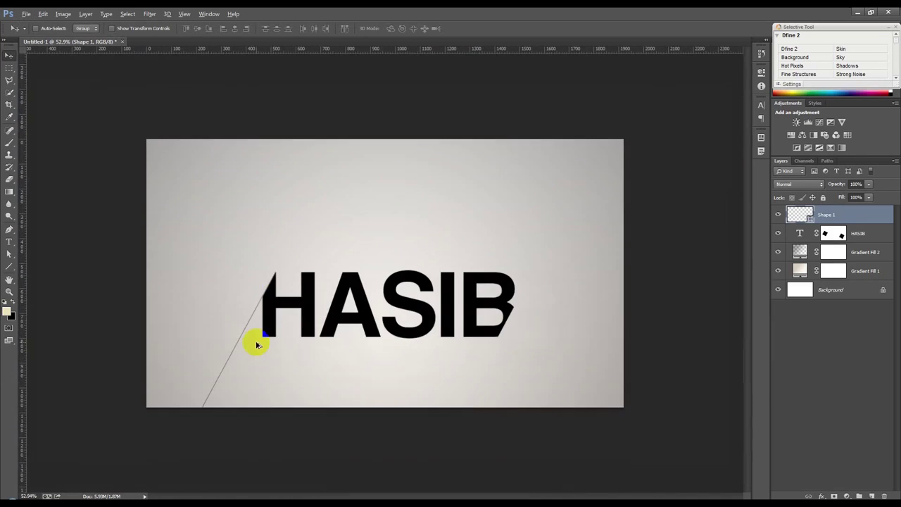
Step: Duplicate the diagonal line and align the copy with the B's slanted edge
{"action": "mouse_move", "coordinate": [232, 373]}
{"action": "left_mouse_down"}
{"action": "mouse_move", "coordinate": [606, 266]}
{"action": "mouse_move", "coordinate": [610, 238]}
{"action": "mouse_move", "coordinate": [610, 250]}
{"action": "left_mouse_up"}
{"action": "scroll", "coordinate": [568, 328], "scroll_direction": "up", "scroll_amount": 5}
{"action": "left_click_drag", "start_coordinate": [535, 340], "coordinate": [539, 336]}
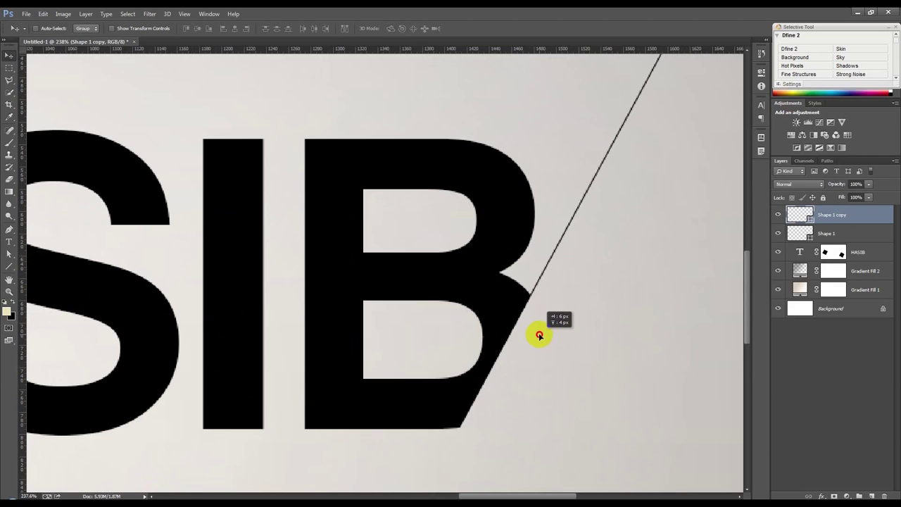
{"action": "scroll", "coordinate": [540, 336], "scroll_direction": "down", "scroll_amount": 2}
{"action": "scroll", "coordinate": [533, 342], "scroll_direction": "down", "scroll_amount": 2}
{"action": "scroll", "coordinate": [519, 346], "scroll_direction": "down", "scroll_amount": 2}
{"action": "scroll", "coordinate": [502, 356], "scroll_direction": "up", "scroll_amount": 1}
Step: Select both lines and the HASIB text and move them up together
{"action": "left_click", "coordinate": [853, 229], "text": "shift"}
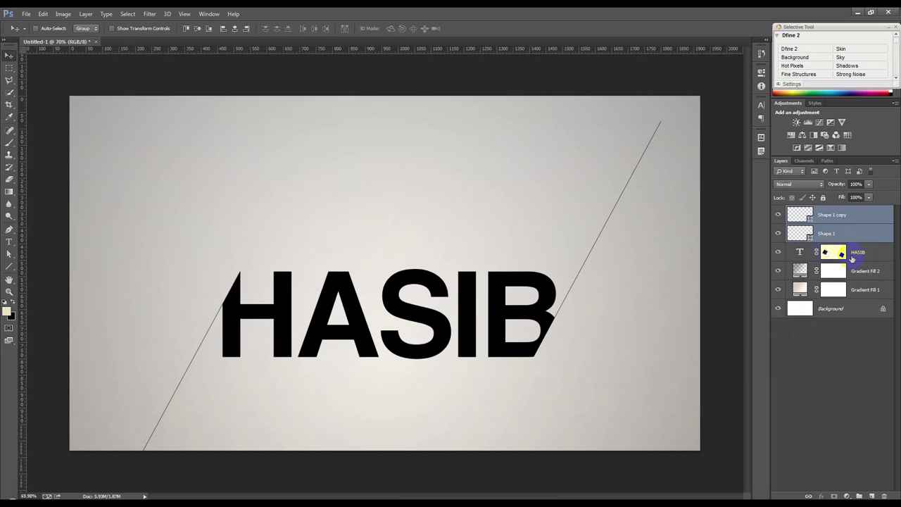
{"action": "left_click", "coordinate": [864, 254], "text": "shift"}
{"action": "left_click_drag", "start_coordinate": [618, 313], "coordinate": [627, 291]}
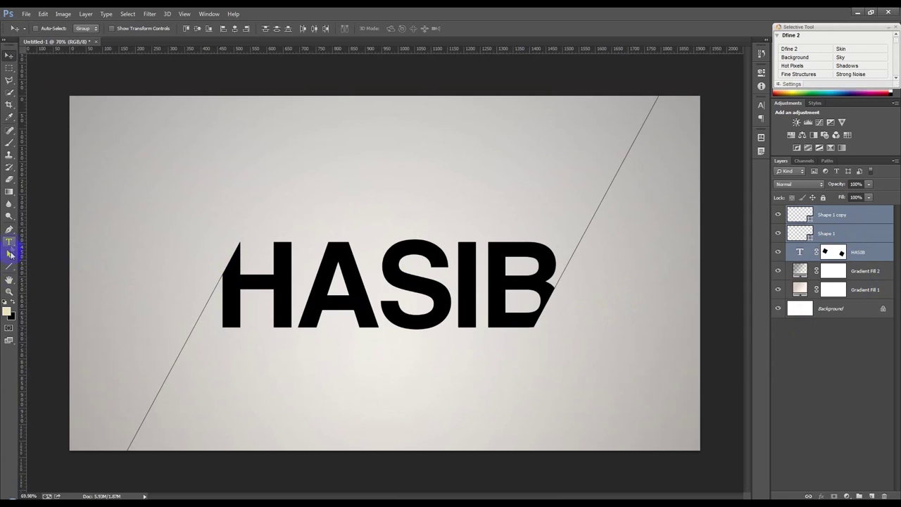
{"action": "mouse_move", "coordinate": [276, 497]}
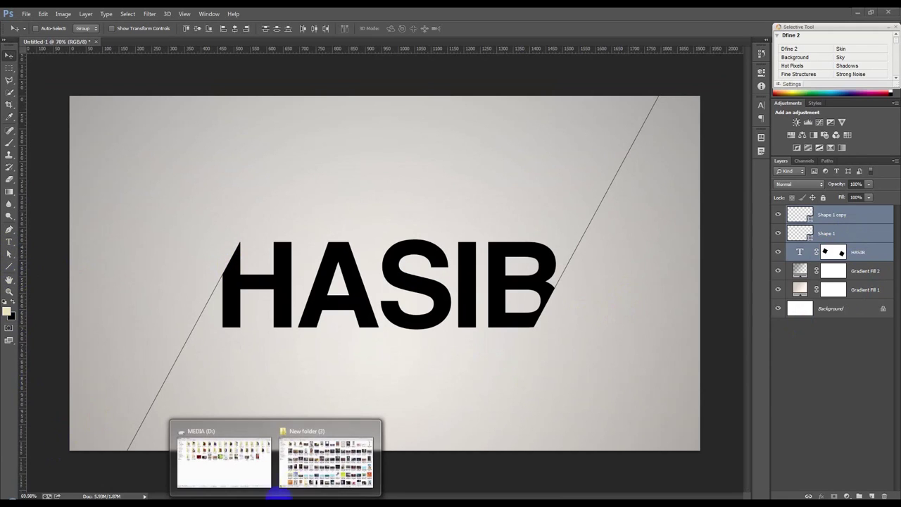
Step: Bring the smoggy city photo into the HASIB document and position it over the canvas
{"action": "left_click", "coordinate": [327, 464]}
{"action": "left_click_drag", "start_coordinate": [451, 311], "coordinate": [321, 163]}
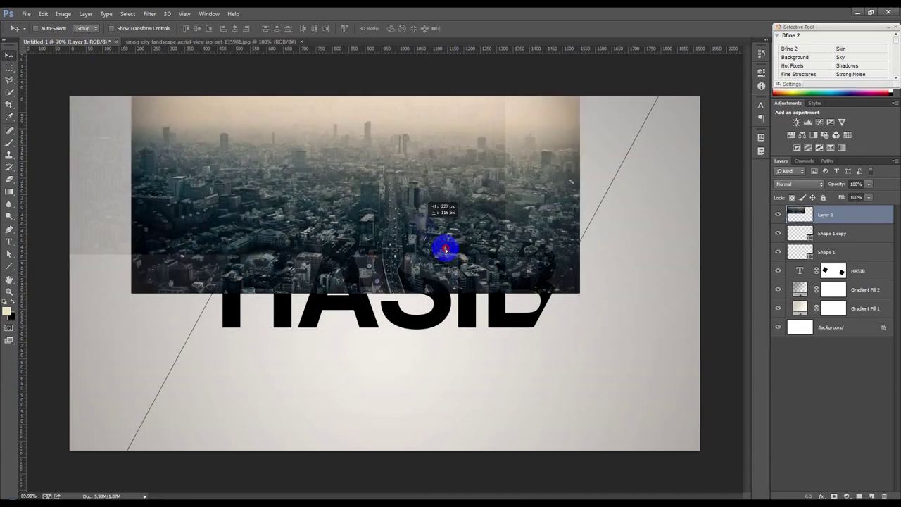
{"action": "left_click_drag", "start_coordinate": [321, 163], "coordinate": [498, 285]}
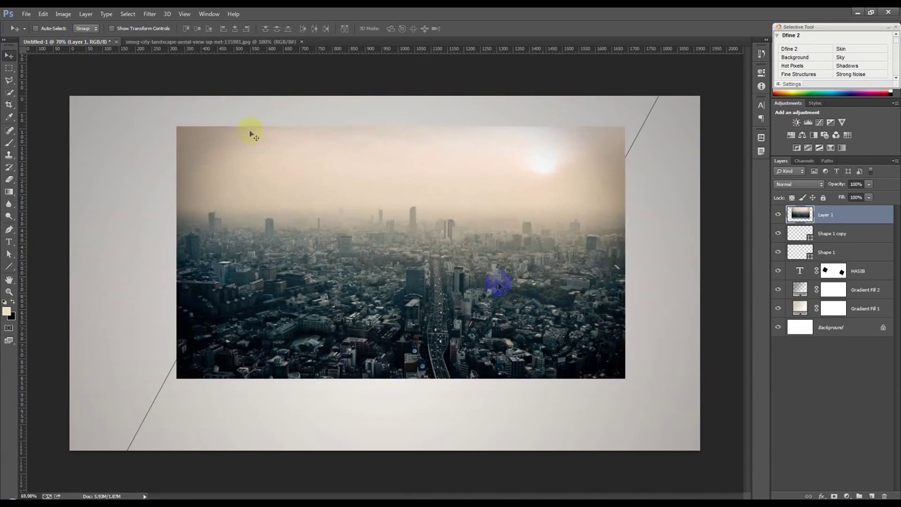
{"action": "left_click", "coordinate": [62, 14]}
{"action": "left_click", "coordinate": [193, 104]}
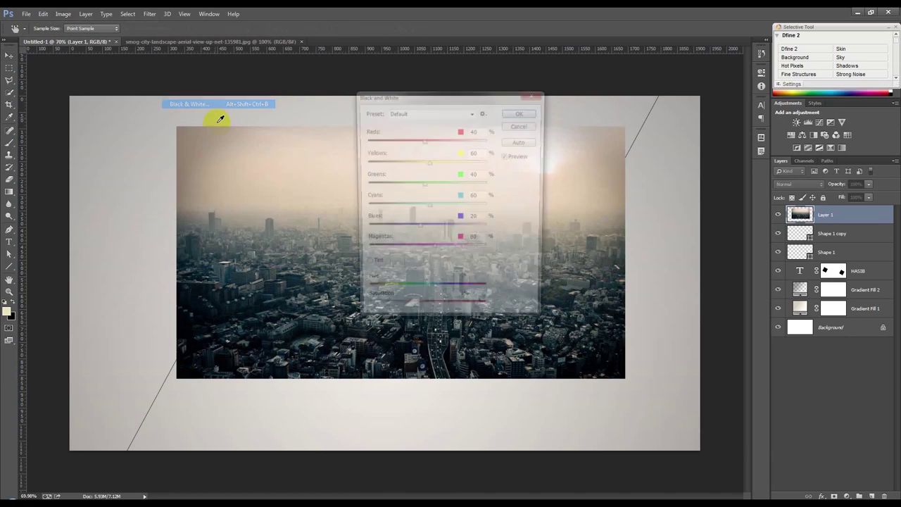
Step: Convert the city photo to black and white with Reds 107 and Yellows 70
{"action": "left_click_drag", "start_coordinate": [420, 95], "coordinate": [653, 79]}
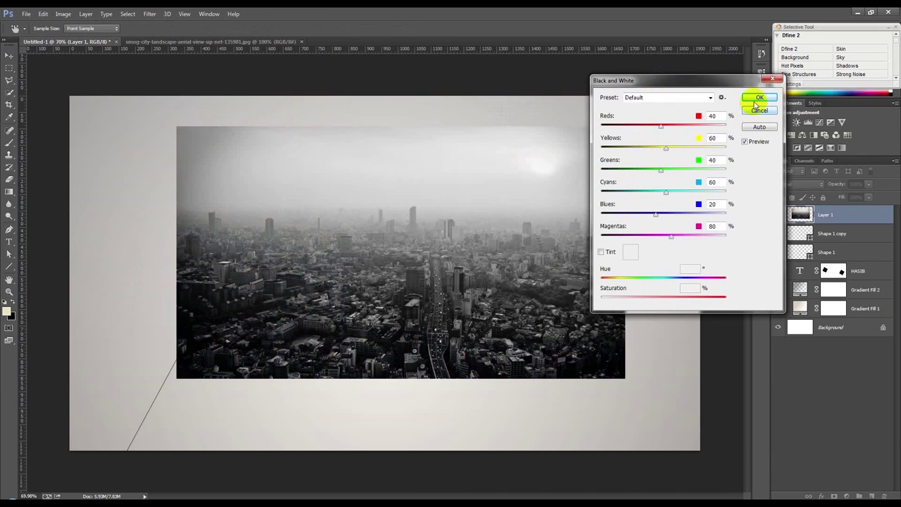
{"action": "left_click_drag", "start_coordinate": [669, 130], "coordinate": [675, 130]}
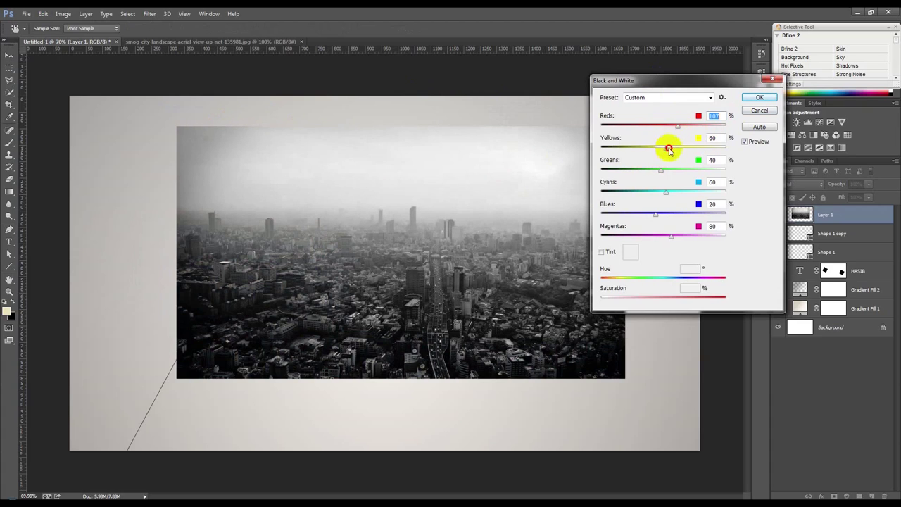
{"action": "left_click", "coordinate": [667, 150]}
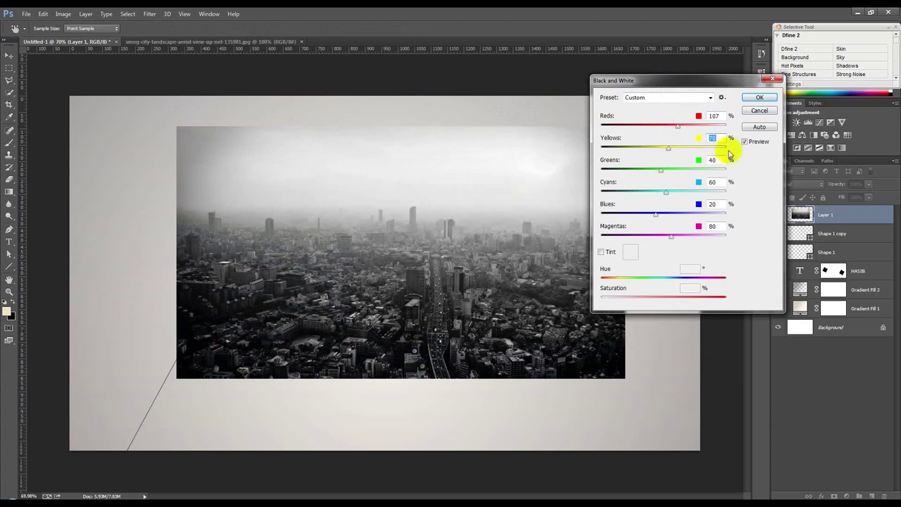
{"action": "left_click", "coordinate": [759, 99]}
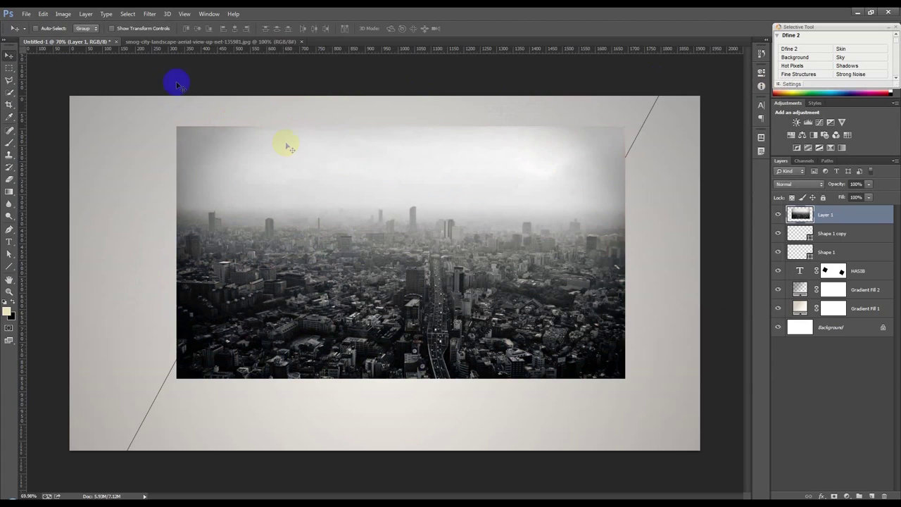
Step: Apply Shadows/Highlights at Amount 20 and move Layer 1 below Shape 1
{"action": "left_click", "coordinate": [65, 15]}
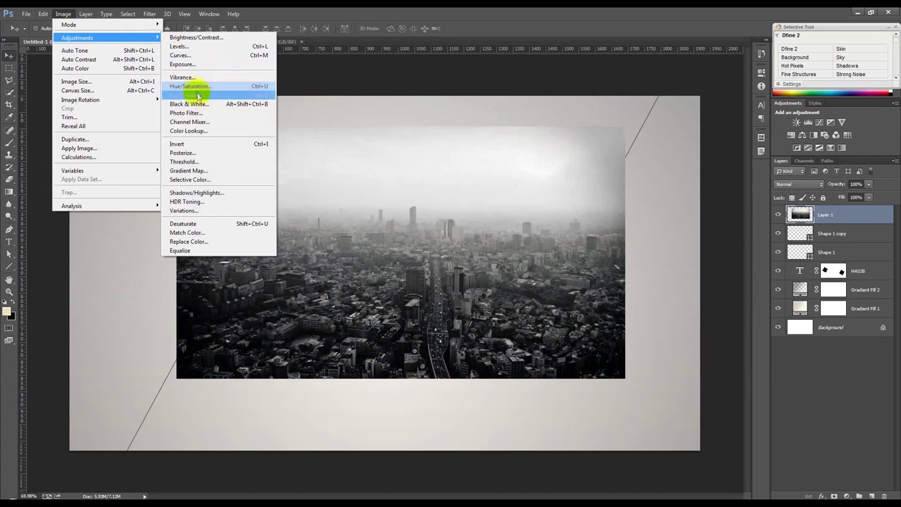
{"action": "left_click", "coordinate": [203, 192]}
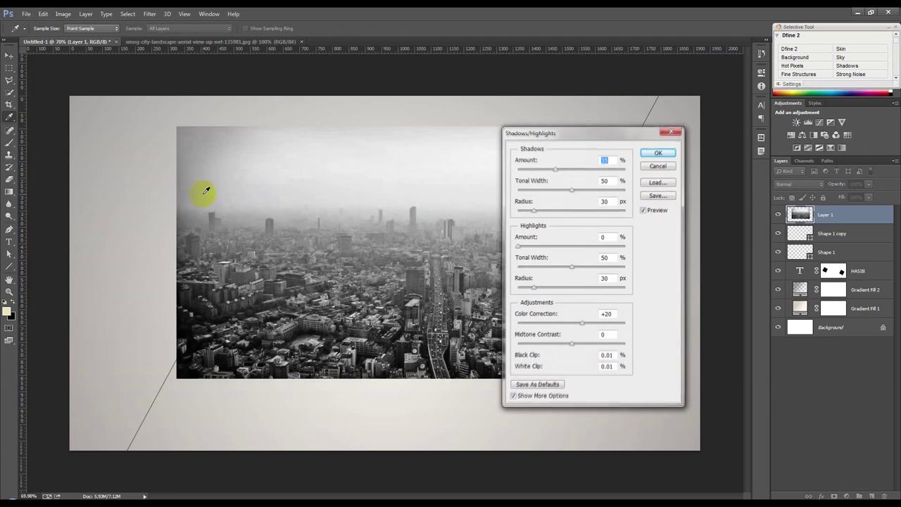
{"action": "left_click_drag", "start_coordinate": [544, 170], "coordinate": [532, 171]}
{"action": "left_click", "coordinate": [657, 154]}
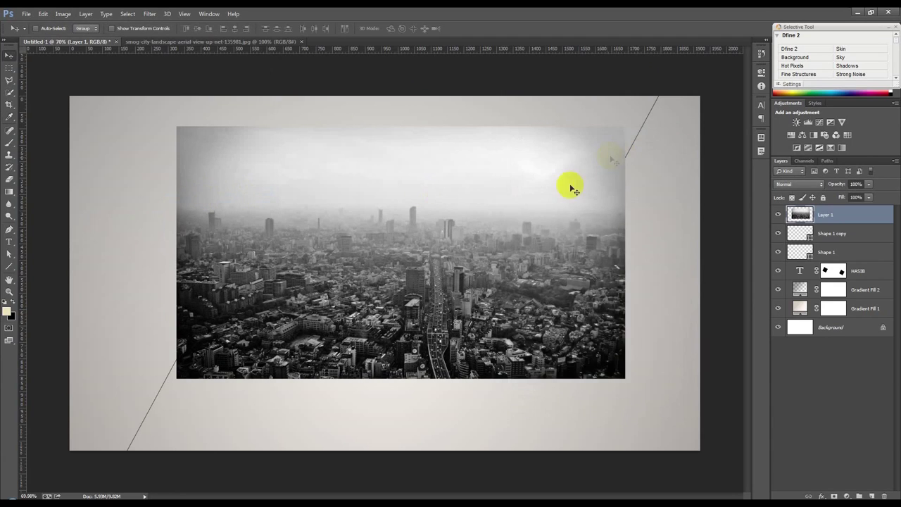
{"action": "left_click_drag", "start_coordinate": [836, 214], "coordinate": [844, 257]}
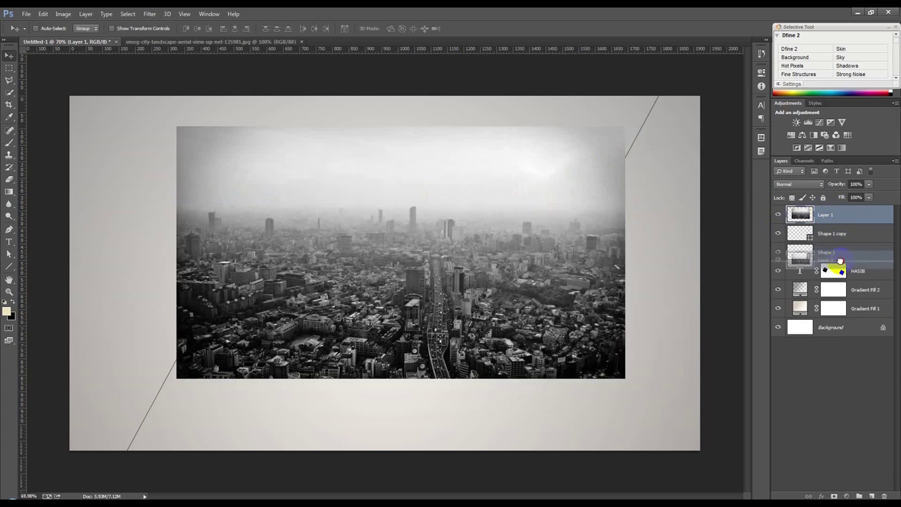
Step: Clip the photo into the HASIB text, scale it to about 75%, and shift it slightly lower
{"action": "right_click", "coordinate": [852, 252]}
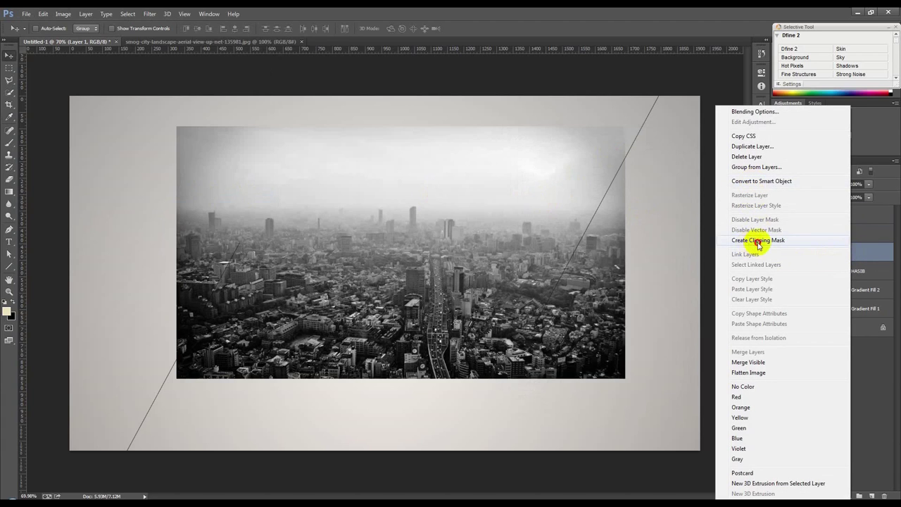
{"action": "left_click", "coordinate": [758, 241]}
{"action": "key", "text": "ctrl+t"}
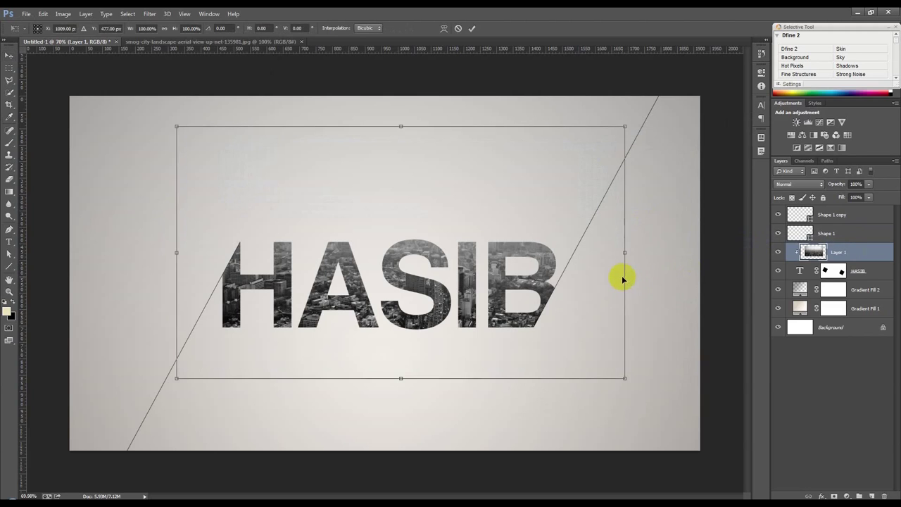
{"action": "left_click_drag", "start_coordinate": [623, 131], "coordinate": [581, 154]}
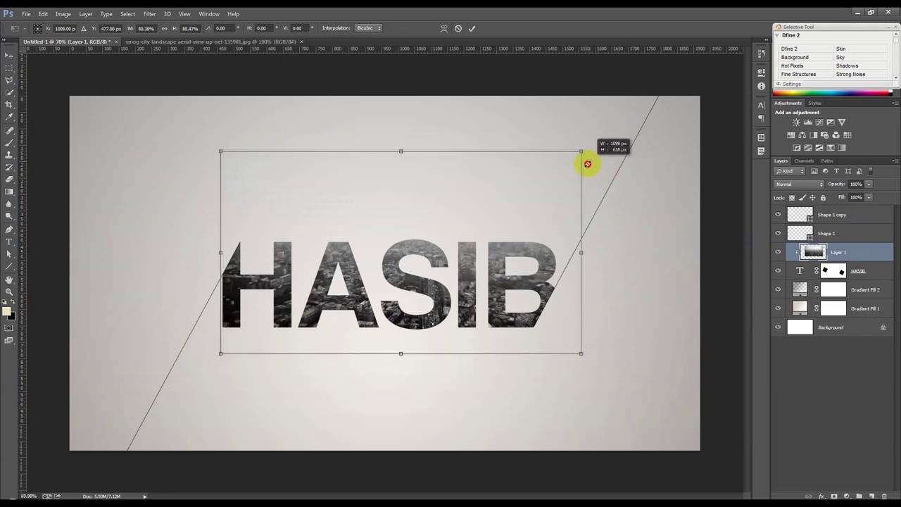
{"action": "left_click_drag", "start_coordinate": [567, 191], "coordinate": [563, 199]}
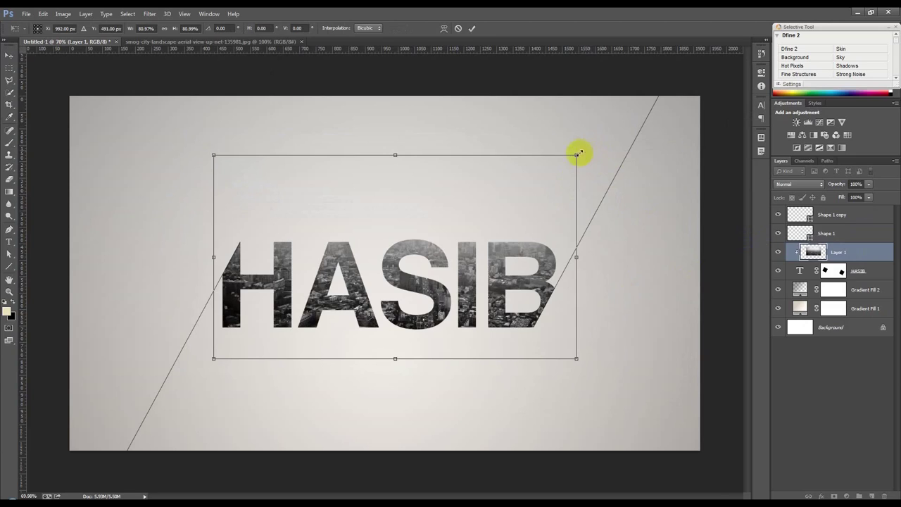
{"action": "left_click_drag", "start_coordinate": [577, 155], "coordinate": [559, 164]}
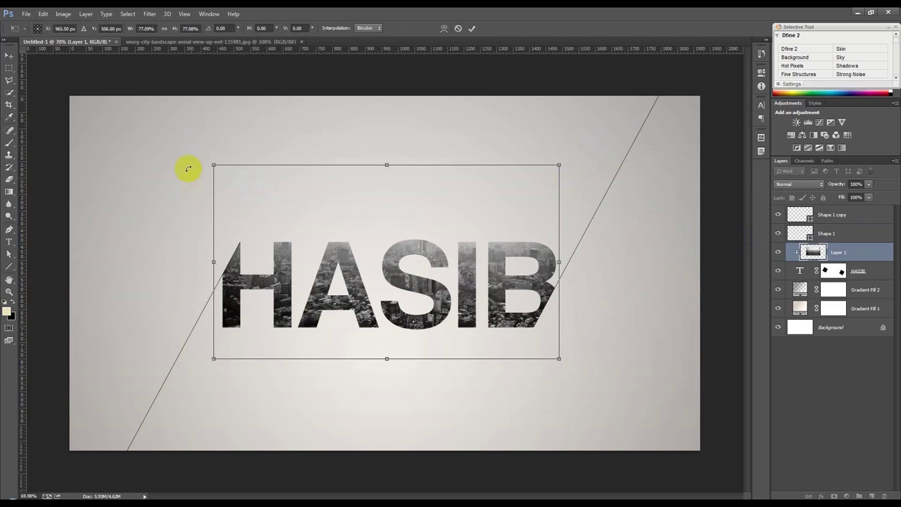
{"action": "left_click_drag", "start_coordinate": [211, 164], "coordinate": [220, 168]}
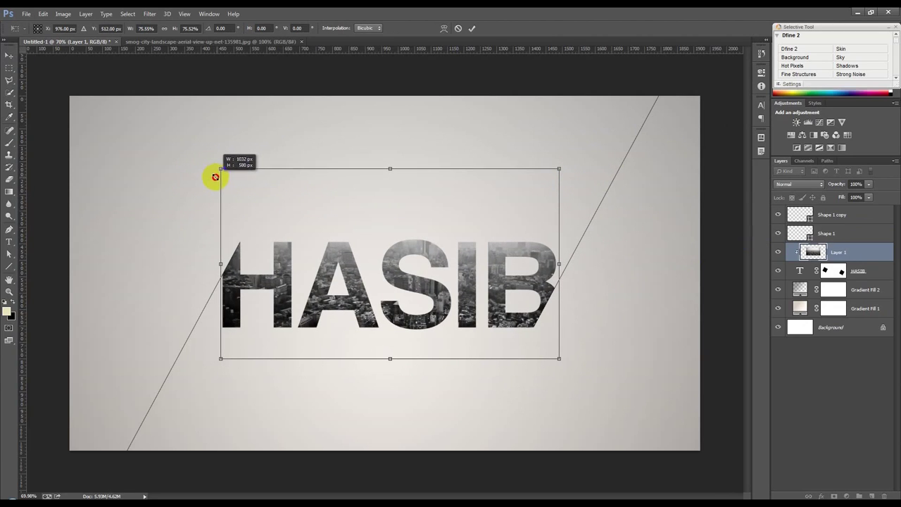
{"action": "left_click_drag", "start_coordinate": [349, 232], "coordinate": [348, 232]}
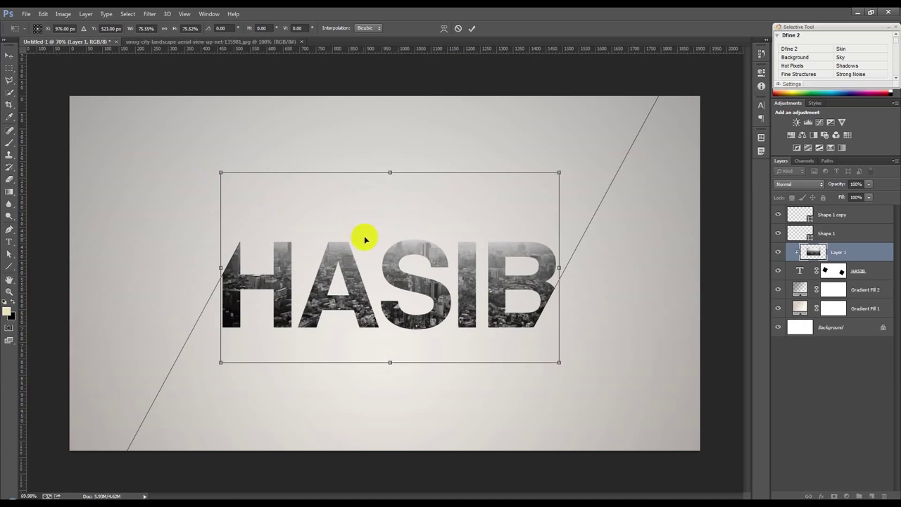
{"action": "left_click", "coordinate": [472, 28]}
{"action": "scroll", "coordinate": [361, 265], "scroll_direction": "up", "scroll_amount": 3}
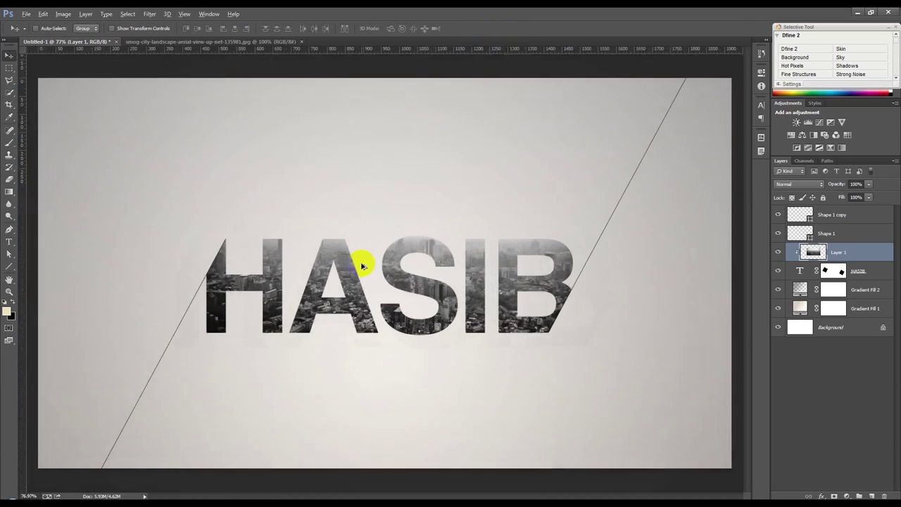
Step: Add a 'Hass' text layer above HASIB and size it to 89 pt
{"action": "left_click", "coordinate": [14, 245]}
{"action": "left_click", "coordinate": [181, 203]}
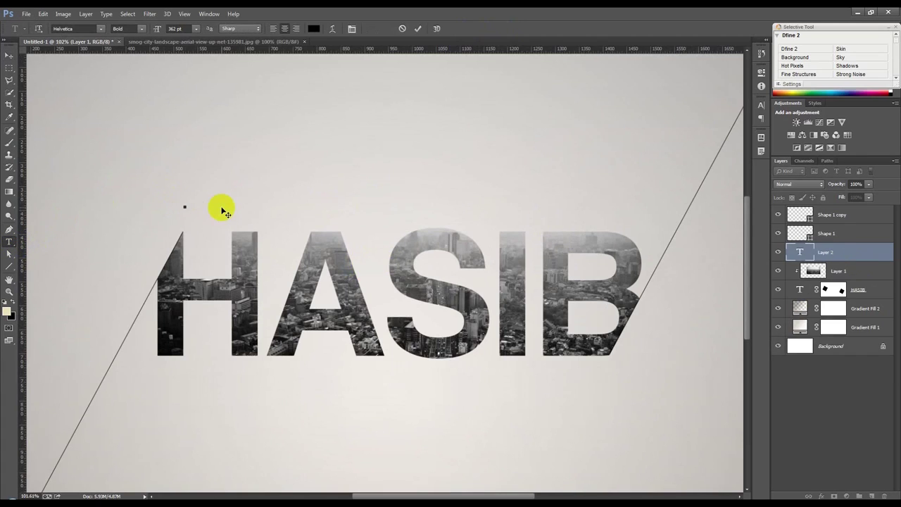
{"action": "type", "text": "Hass"}
{"action": "key", "text": "ctrl+a"}
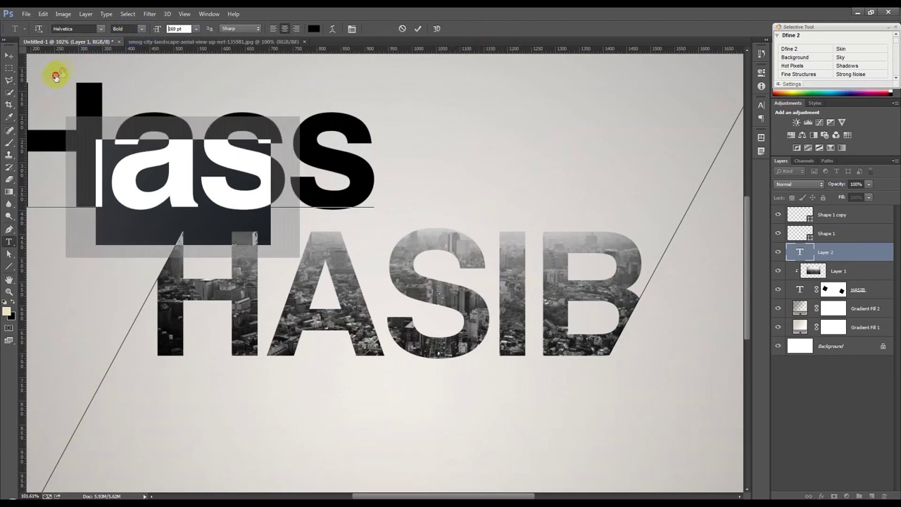
{"action": "left_click_drag", "start_coordinate": [153, 32], "coordinate": [24, 88]}
{"action": "left_click_drag", "start_coordinate": [224, 189], "coordinate": [284, 148]}
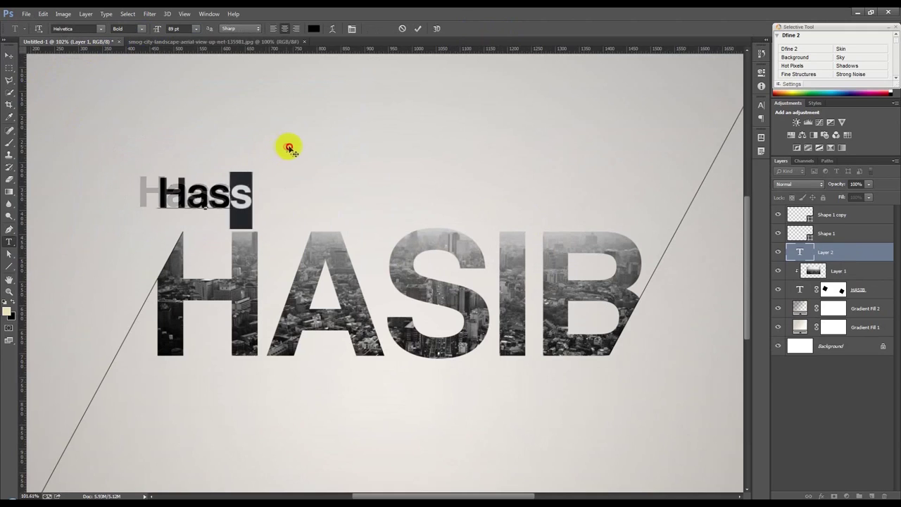
Step: Try Informal Roman, Kunstler Script, Mistral, Palace Script MT, Segoe Print and Segoe Script on Hass
{"action": "left_click", "coordinate": [102, 29]}
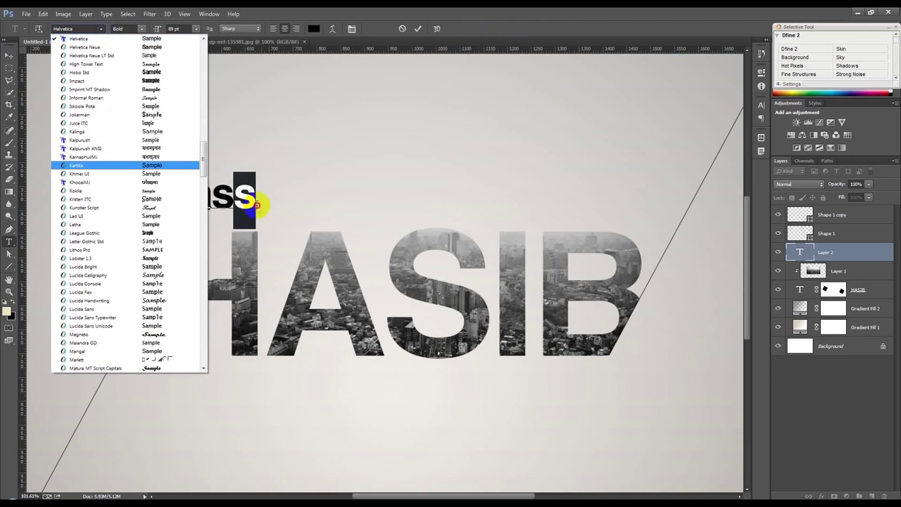
{"action": "left_click", "coordinate": [253, 199]}
{"action": "left_click_drag", "start_coordinate": [260, 198], "coordinate": [161, 199]}
{"action": "left_click", "coordinate": [100, 29]}
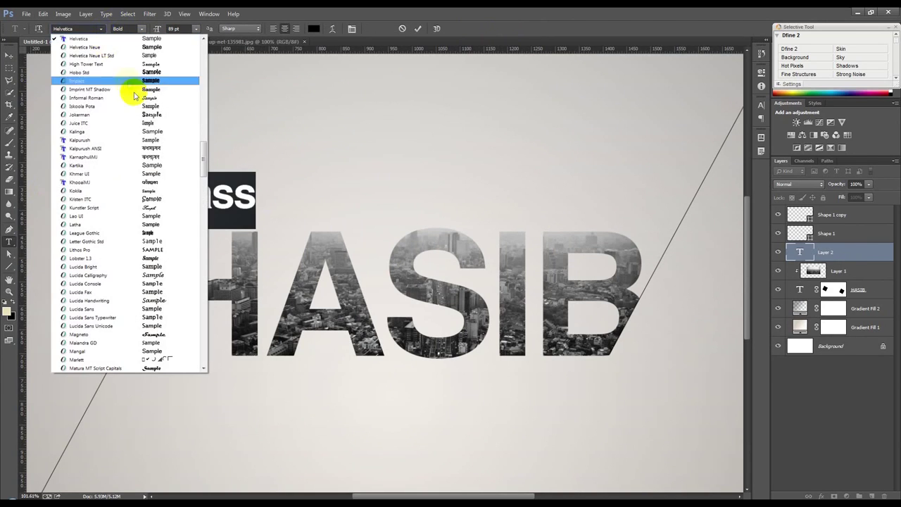
{"action": "left_click", "coordinate": [137, 101]}
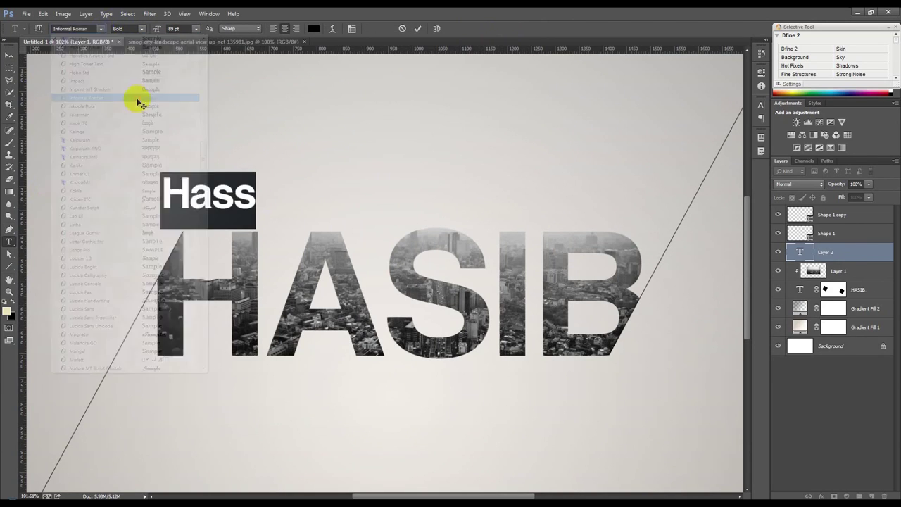
{"action": "left_click", "coordinate": [100, 29]}
{"action": "left_click", "coordinate": [132, 146]}
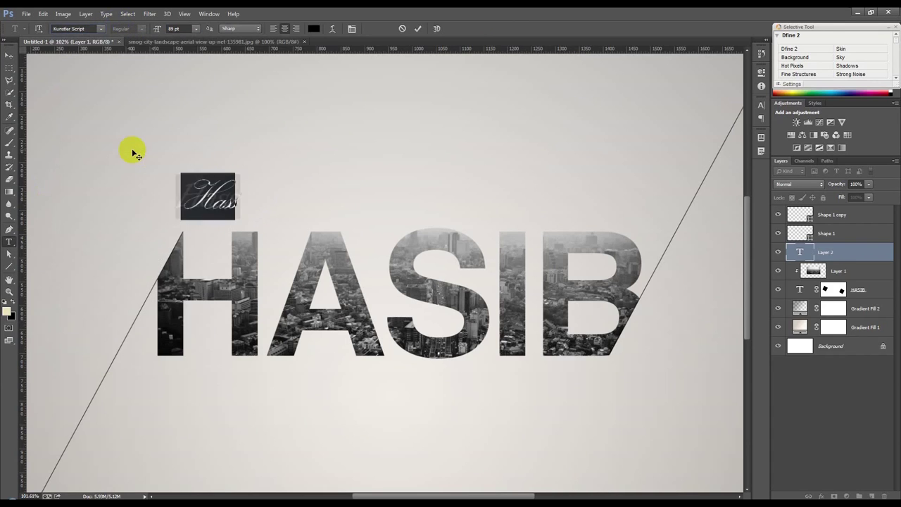
{"action": "left_click", "coordinate": [103, 32]}
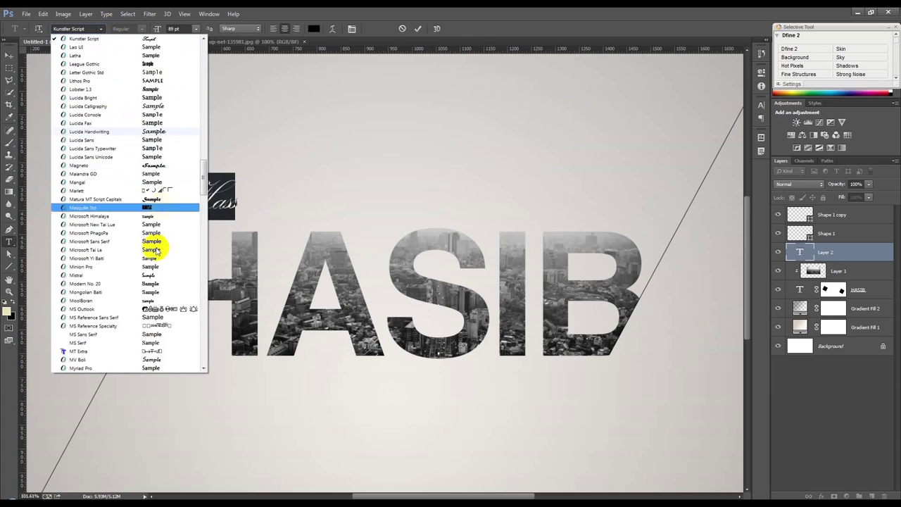
{"action": "left_click", "coordinate": [168, 275]}
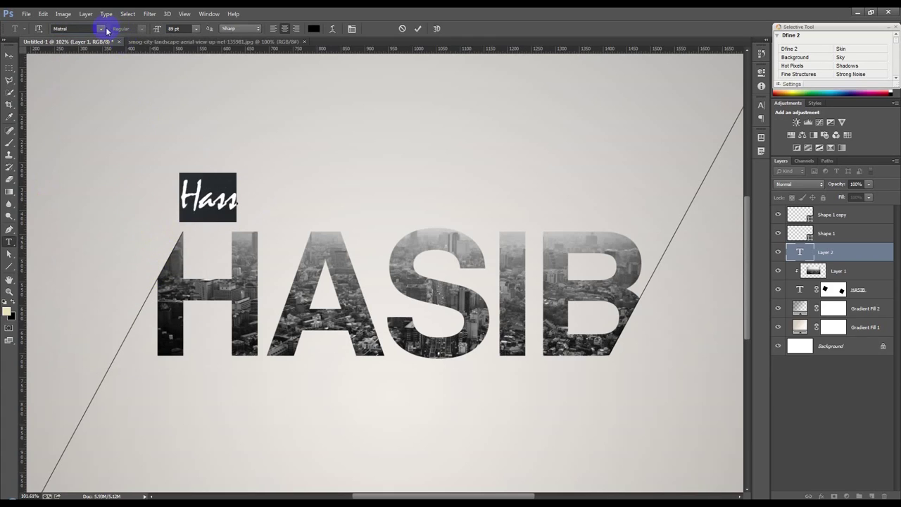
{"action": "left_click", "coordinate": [107, 32]}
{"action": "left_click", "coordinate": [139, 240]}
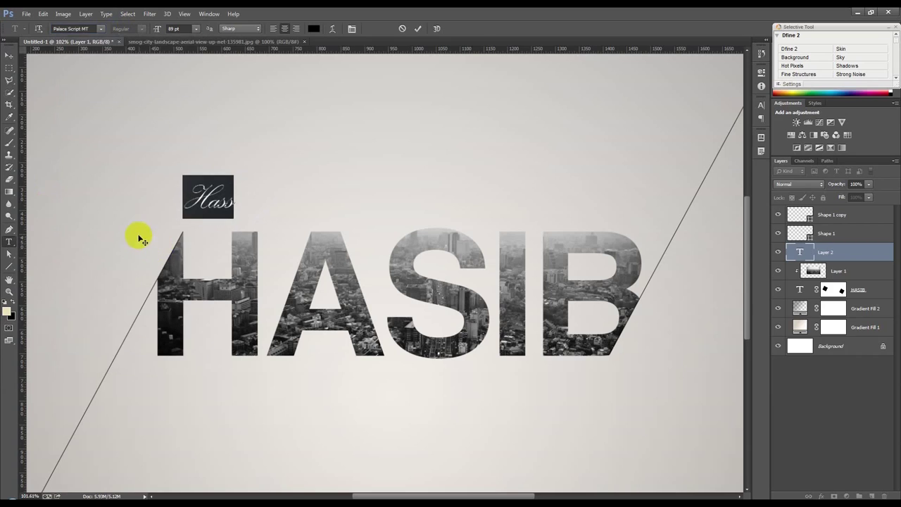
{"action": "left_click", "coordinate": [107, 32]}
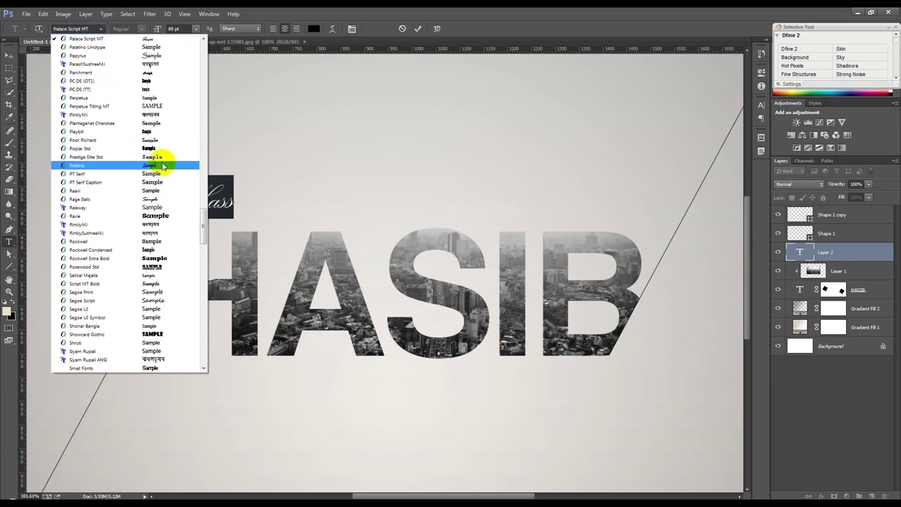
{"action": "left_click", "coordinate": [172, 291]}
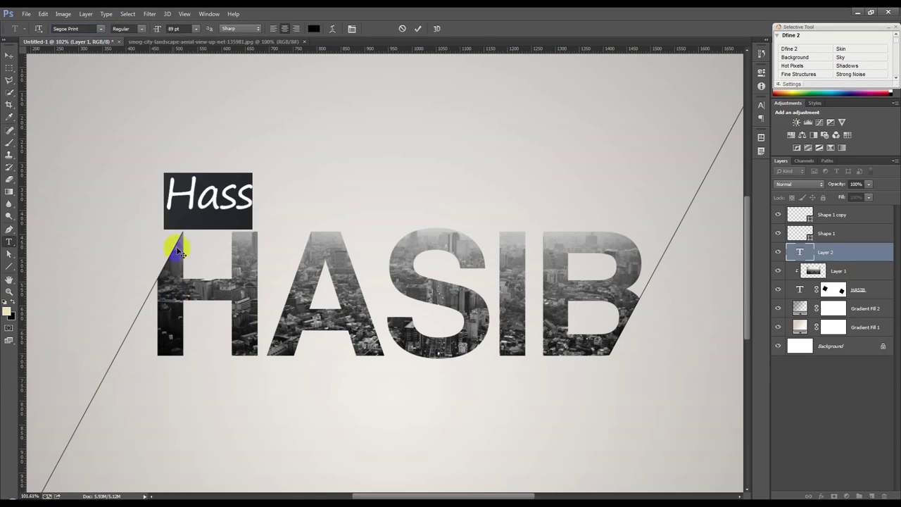
{"action": "left_click", "coordinate": [100, 32]}
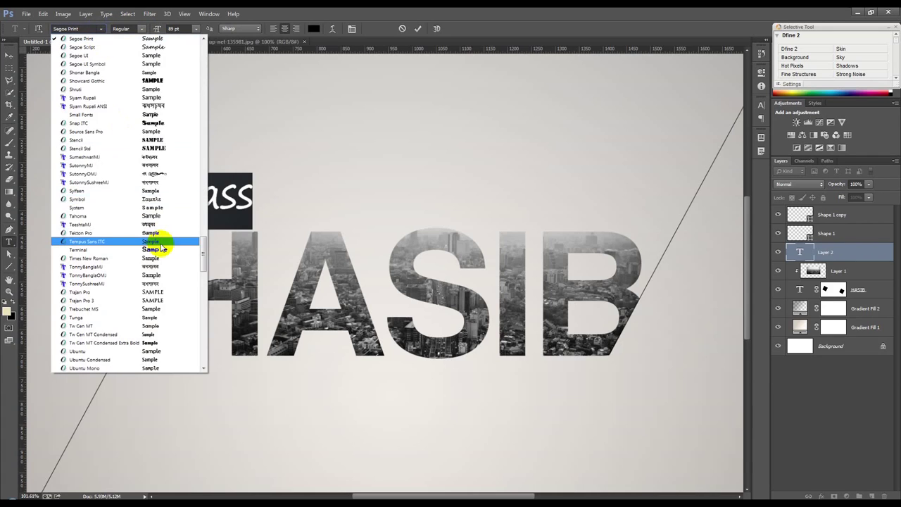
{"action": "left_click", "coordinate": [166, 47]}
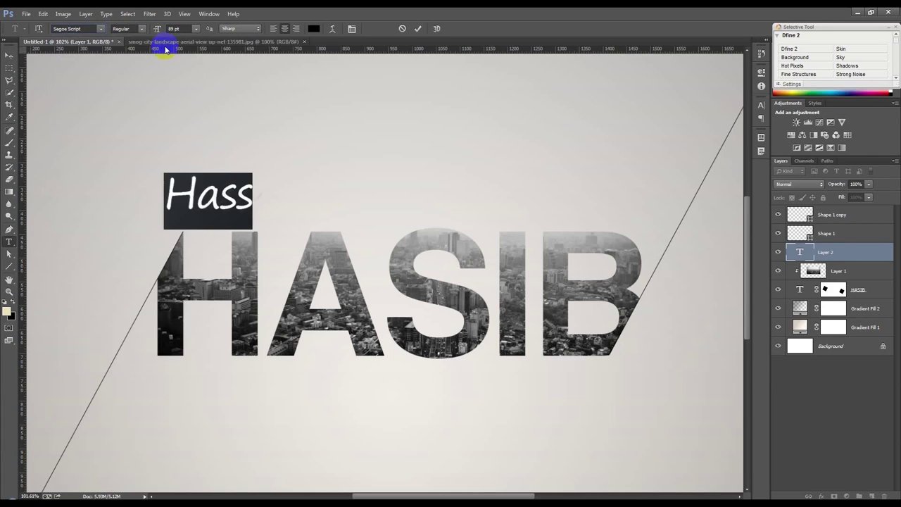
Step: Set Hass in Vladimir Script and commit the text
{"action": "left_click", "coordinate": [101, 29]}
{"action": "scroll", "coordinate": [170, 323], "scroll_direction": "down", "scroll_amount": 2}
{"action": "scroll", "coordinate": [170, 324], "scroll_direction": "down", "scroll_amount": 5}
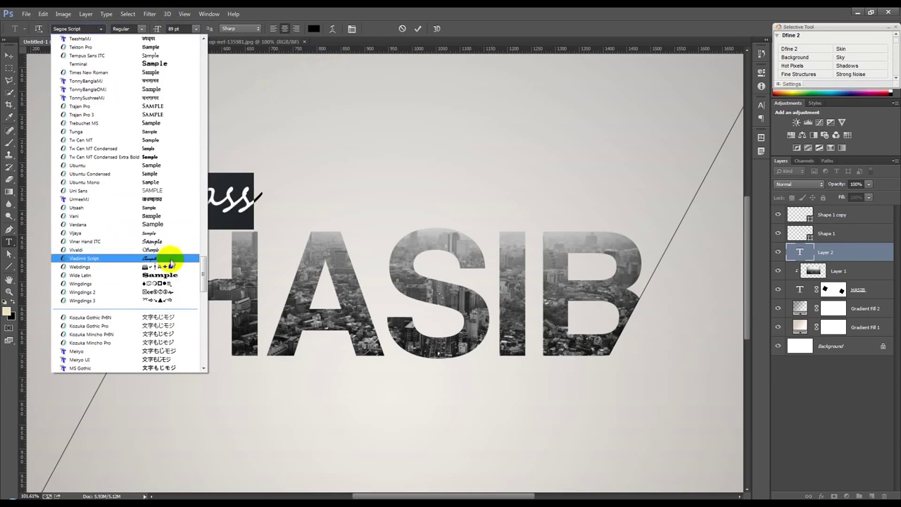
{"action": "left_click", "coordinate": [170, 264]}
{"action": "left_click", "coordinate": [419, 29]}
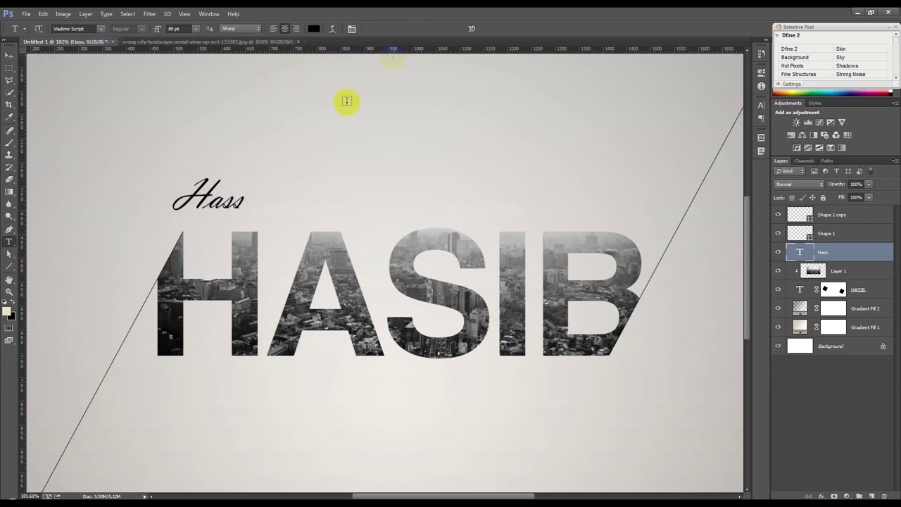
Step: Enlarge the Hass label to about 131% and centre it above HASIB
{"action": "left_click", "coordinate": [8, 59]}
{"action": "key", "text": "ctrl+t"}
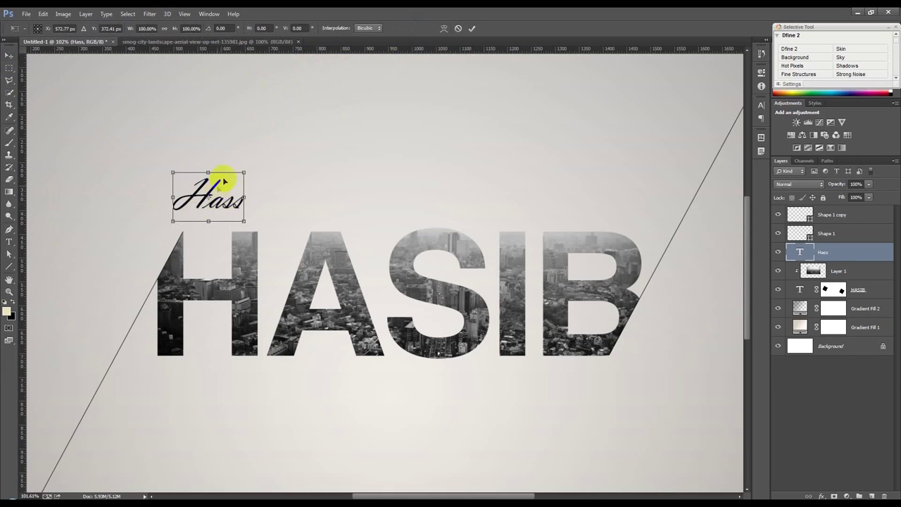
{"action": "left_click_drag", "start_coordinate": [245, 172], "coordinate": [260, 171]}
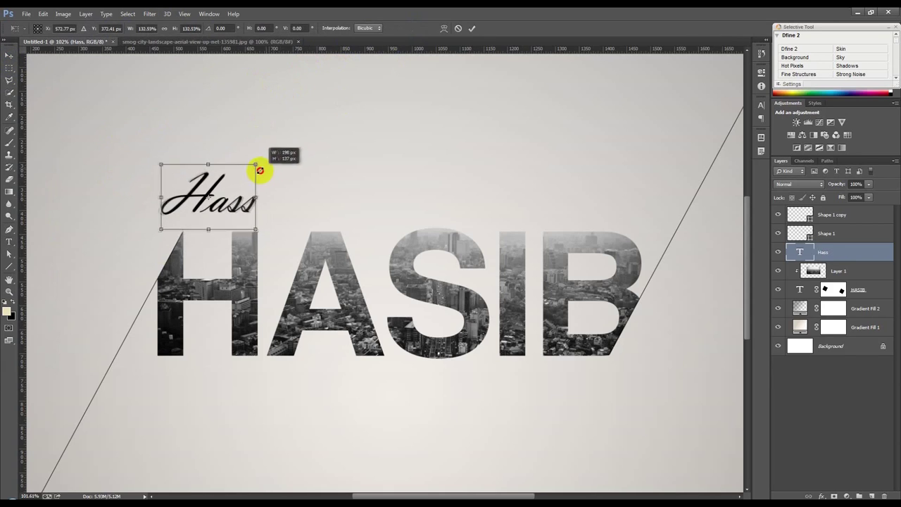
{"action": "left_click_drag", "start_coordinate": [228, 185], "coordinate": [426, 171]}
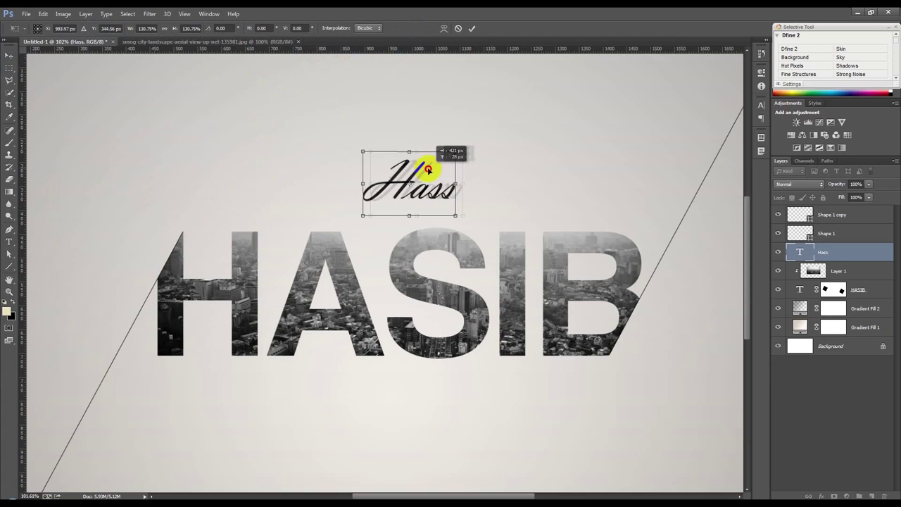
{"action": "left_click", "coordinate": [472, 28]}
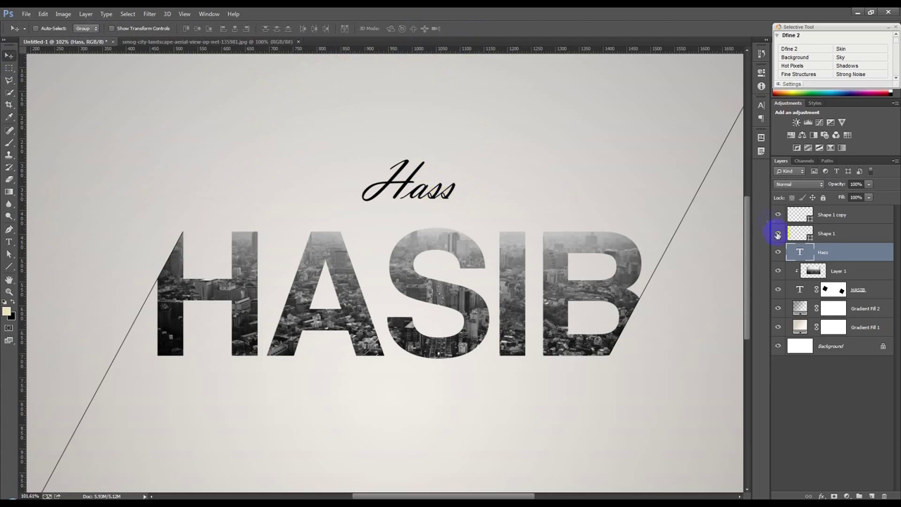
Step: Restyle the label in Bebas Neue with tracking 0 and a smaller font size
{"action": "double_click", "coordinate": [801, 250]}
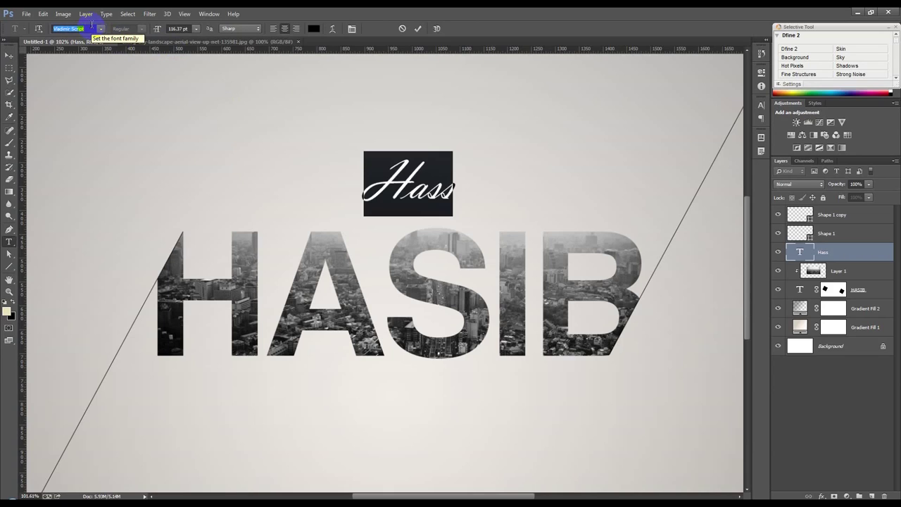
{"action": "type", "text": "Bebas Neue"}
{"action": "key", "text": "Return"}
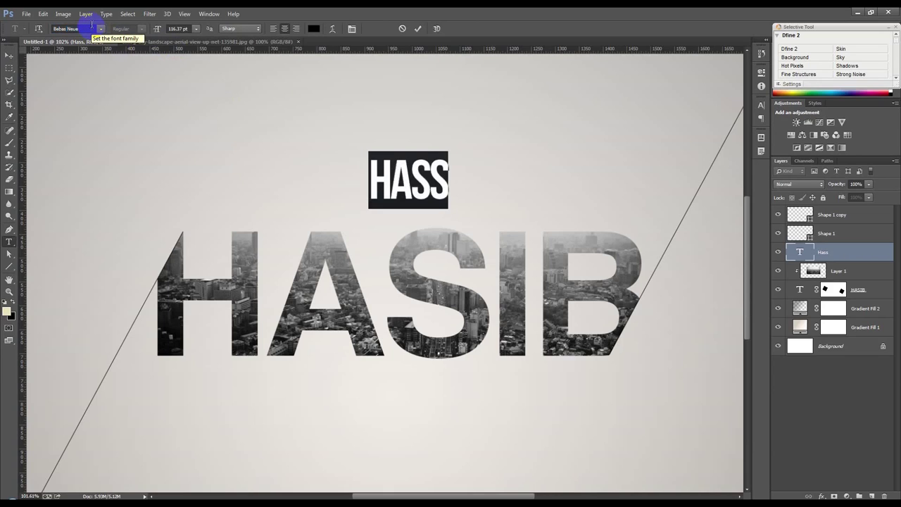
{"action": "left_click", "coordinate": [759, 107]}
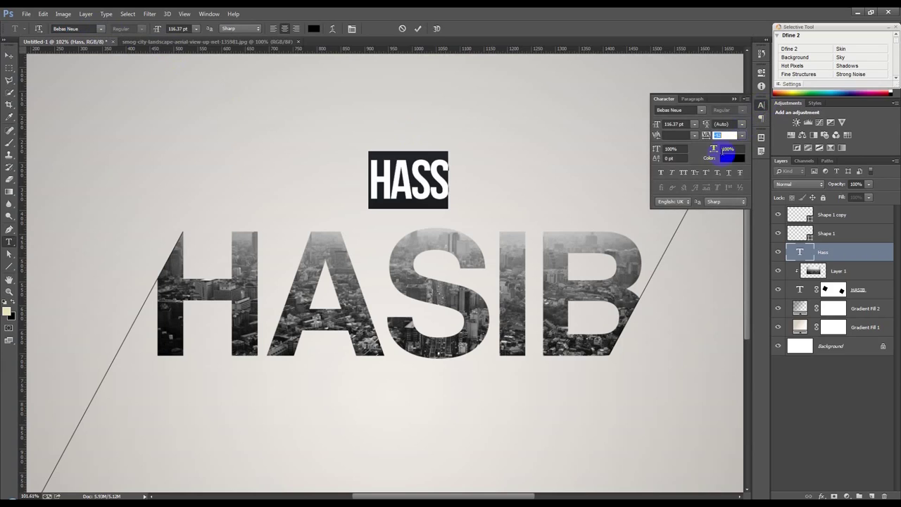
{"action": "key", "text": "Up"}
{"action": "key", "text": "Up"}
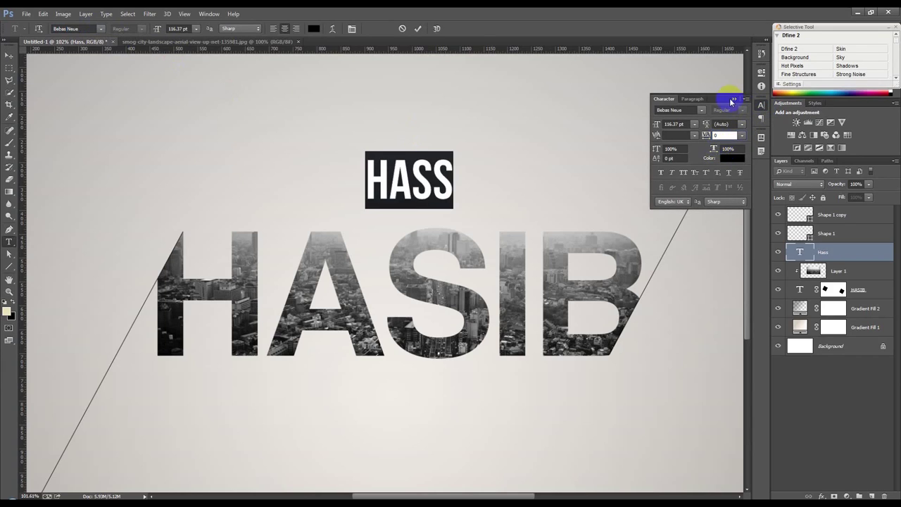
{"action": "left_click", "coordinate": [734, 101]}
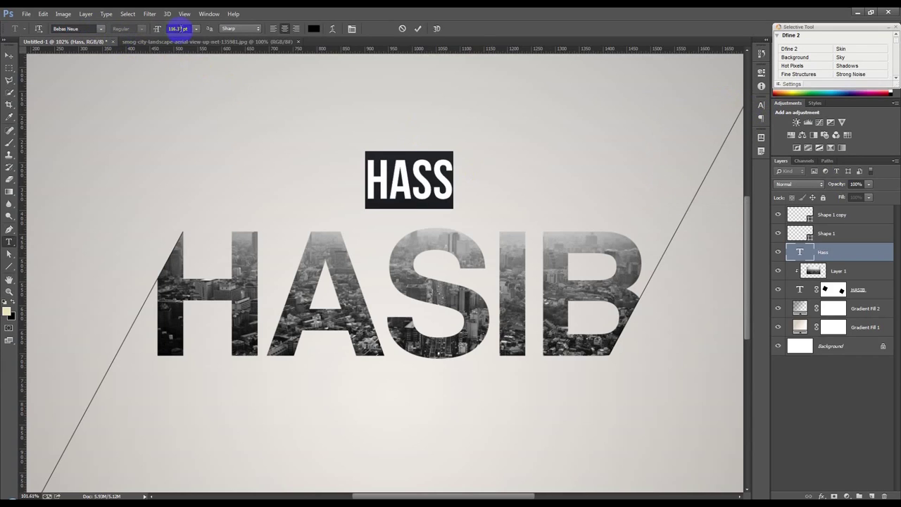
{"action": "key", "text": "Down"}
{"action": "key", "text": "Down"}
{"action": "key", "text": "Down"}
{"action": "key", "text": "Down"}
{"action": "key", "text": "Down"}
{"action": "key", "text": "Down"}
{"action": "key", "text": "Down"}
{"action": "key", "text": "Down"}
{"action": "key", "text": "Down"}
{"action": "key", "text": "Down"}
{"action": "key", "text": "Down"}
{"action": "key", "text": "Down"}
{"action": "key", "text": "Down"}
{"action": "key", "text": "Down"}
{"action": "key", "text": "Down"}
{"action": "key", "text": "Down"}
{"action": "key", "text": "Down"}
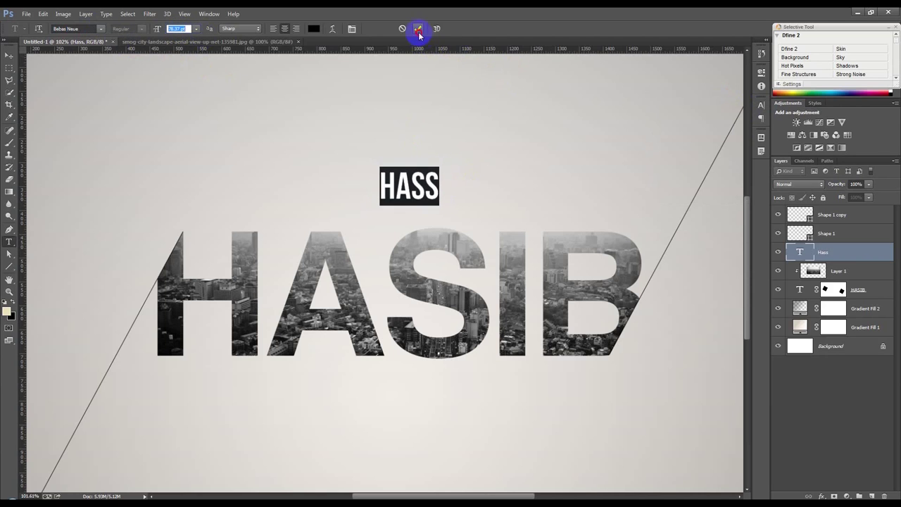
{"action": "left_click", "coordinate": [418, 31]}
Step: Return to the Move tool and fit the whole canvas on screen
{"action": "key", "text": "v"}
{"action": "key", "text": "ctrl+minus"}
{"action": "key", "text": "ctrl+minus"}
{"action": "key", "text": "ctrl+0"}
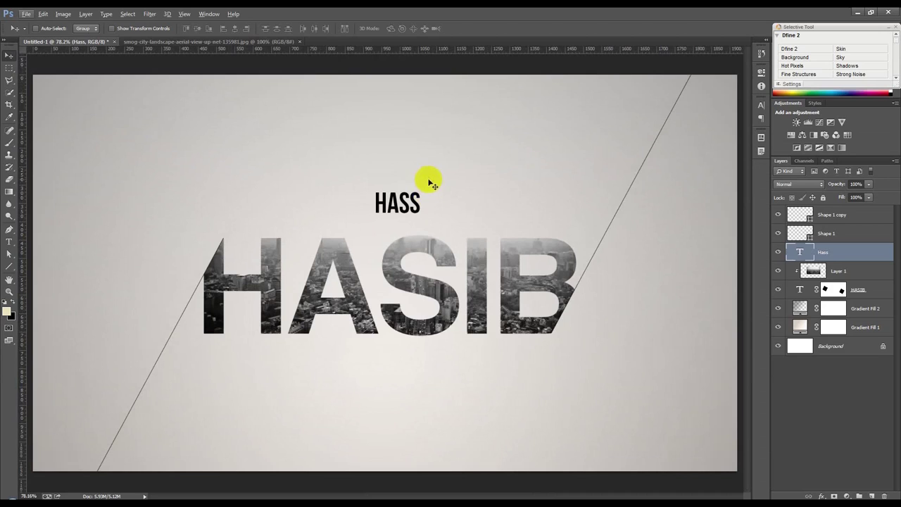
Step: Move the HASS label to just above the H of HASIB
{"action": "left_click_drag", "start_coordinate": [433, 188], "coordinate": [287, 210]}
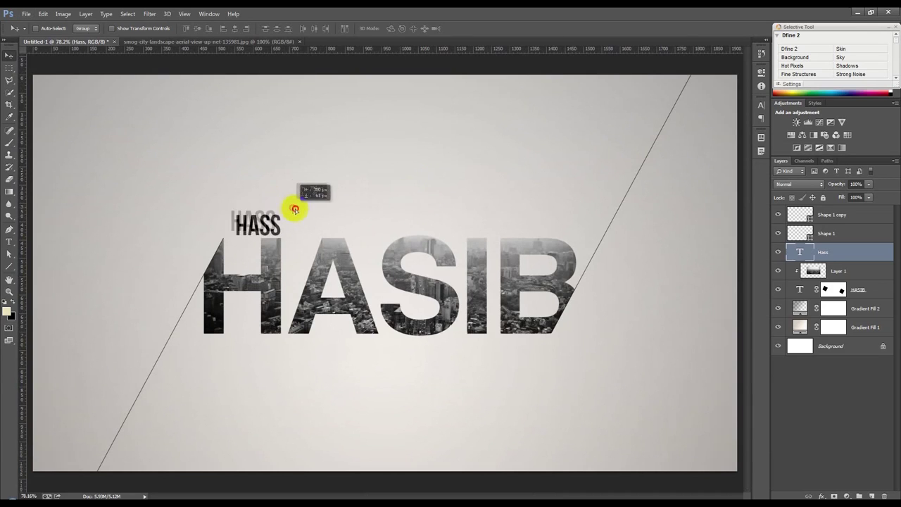
{"action": "left_click_drag", "start_coordinate": [286, 210], "coordinate": [273, 204]}
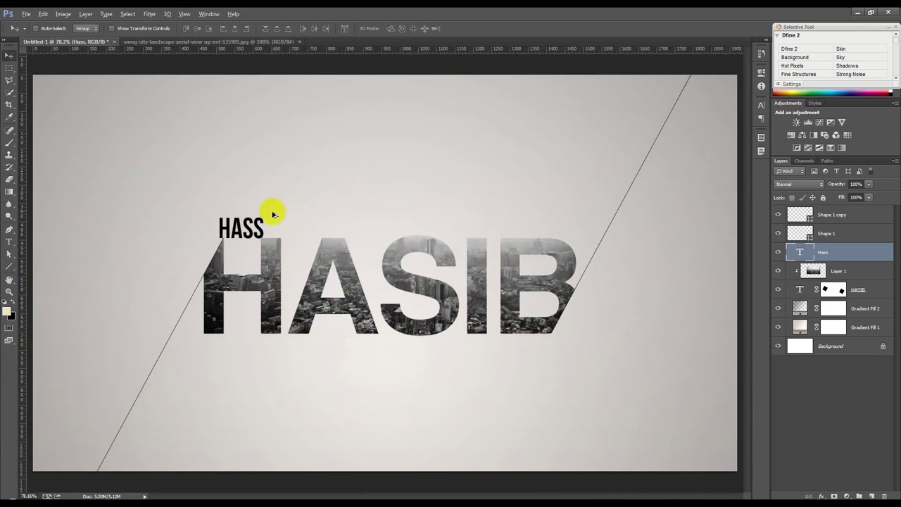
{"action": "scroll", "coordinate": [268, 207], "scroll_direction": "up", "scroll_amount": 3}
Step: Rotate HASS to about -60.8°, enlarge it slightly, and perch it on the diagonal line
{"action": "key", "text": "ctrl+t"}
{"action": "left_click_drag", "start_coordinate": [328, 188], "coordinate": [259, 92]}
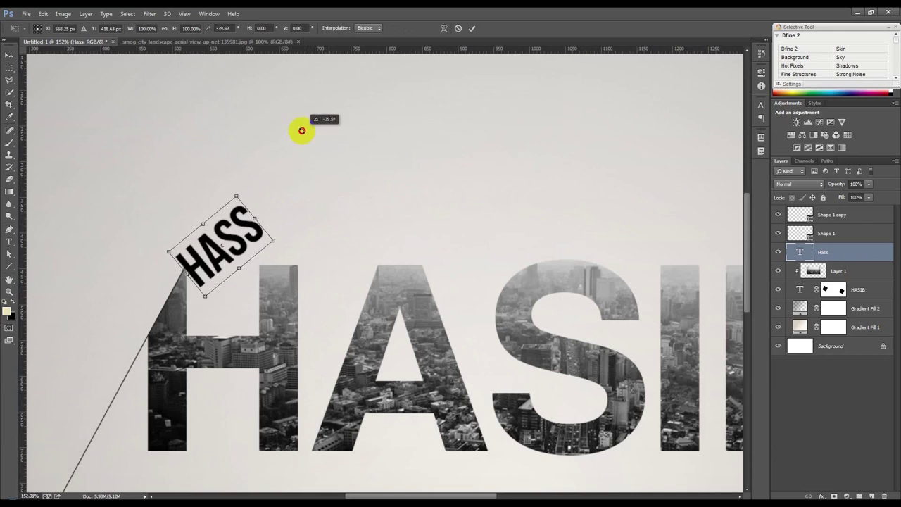
{"action": "mouse_move", "coordinate": [237, 218]}
{"action": "left_mouse_down"}
{"action": "mouse_move", "coordinate": [160, 269]}
{"action": "mouse_move", "coordinate": [194, 263]}
{"action": "left_mouse_up"}
{"action": "left_click_drag", "start_coordinate": [257, 262], "coordinate": [264, 264]}
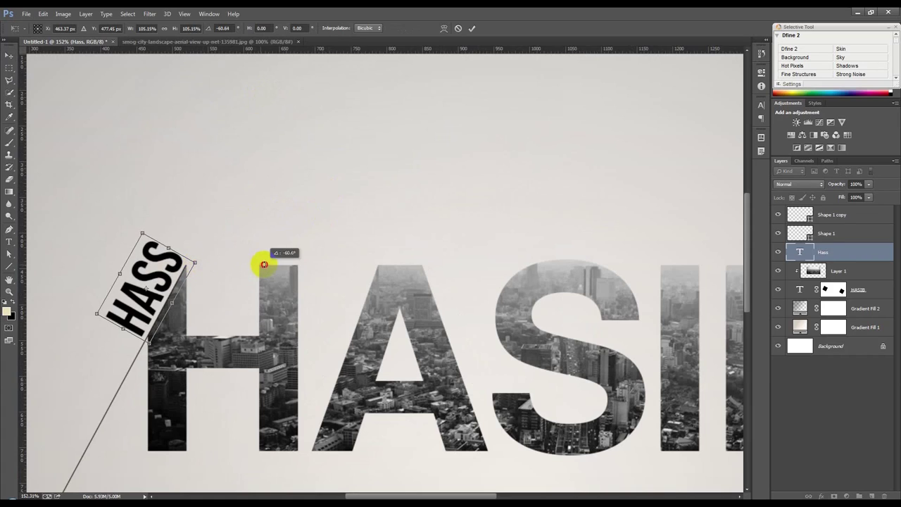
{"action": "left_click_drag", "start_coordinate": [173, 261], "coordinate": [171, 264]}
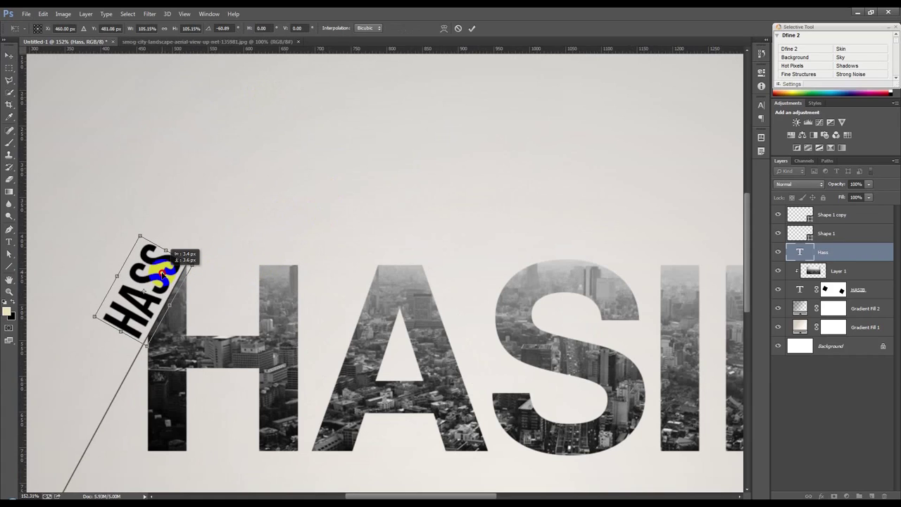
{"action": "left_click_drag", "start_coordinate": [299, 291], "coordinate": [301, 287]}
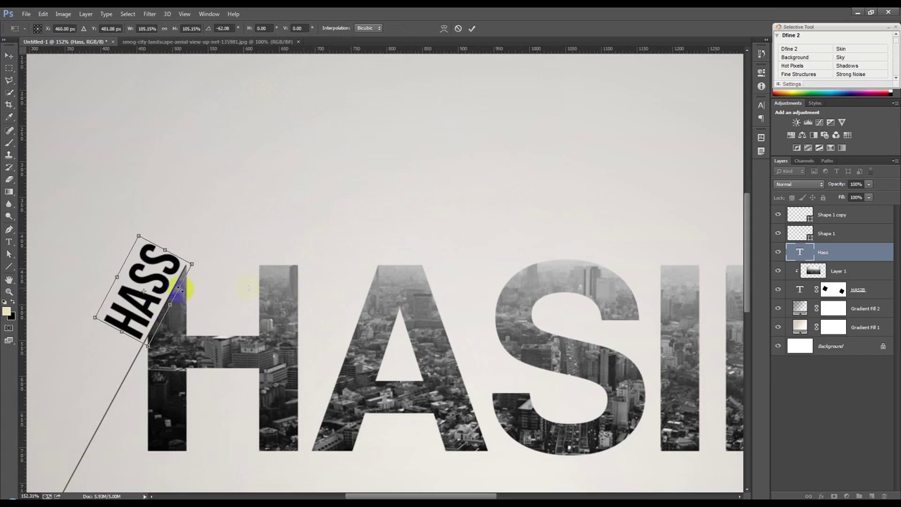
{"action": "mouse_move", "coordinate": [97, 319]}
{"action": "left_mouse_down"}
{"action": "mouse_move", "coordinate": [76, 340]}
{"action": "mouse_move", "coordinate": [112, 328]}
{"action": "left_mouse_up"}
{"action": "left_click_drag", "start_coordinate": [326, 191], "coordinate": [328, 191]}
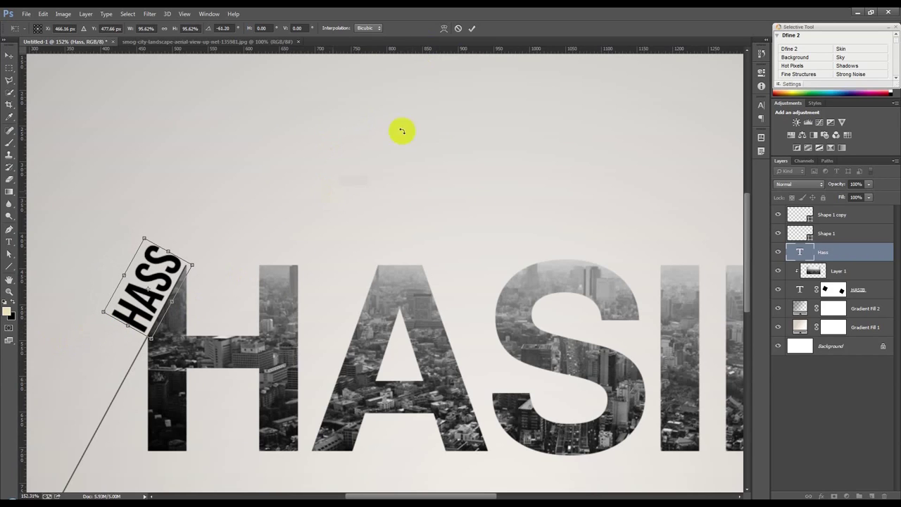
{"action": "left_click", "coordinate": [472, 28]}
Step: Reframe the canvas and select every layer from Shape 1 copy down to HASIB
{"action": "key", "text": "ctrl+0"}
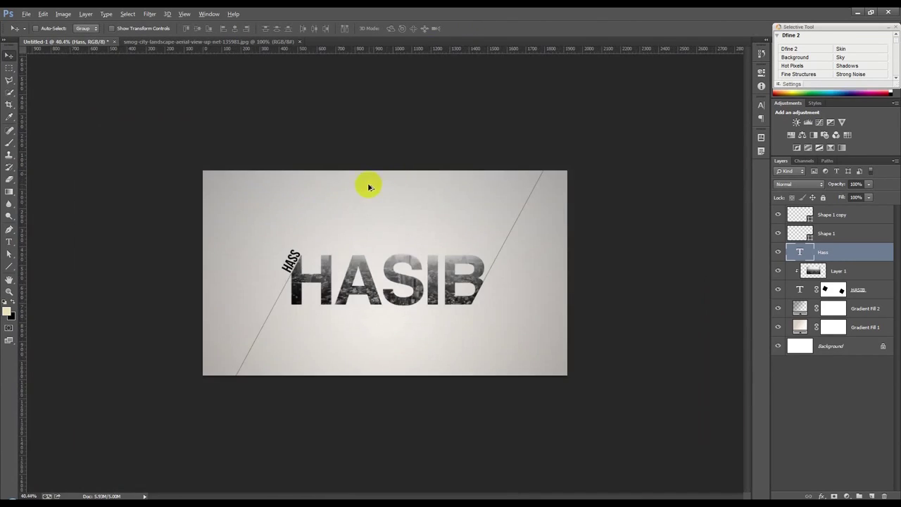
{"action": "key", "text": "ctrl+plus"}
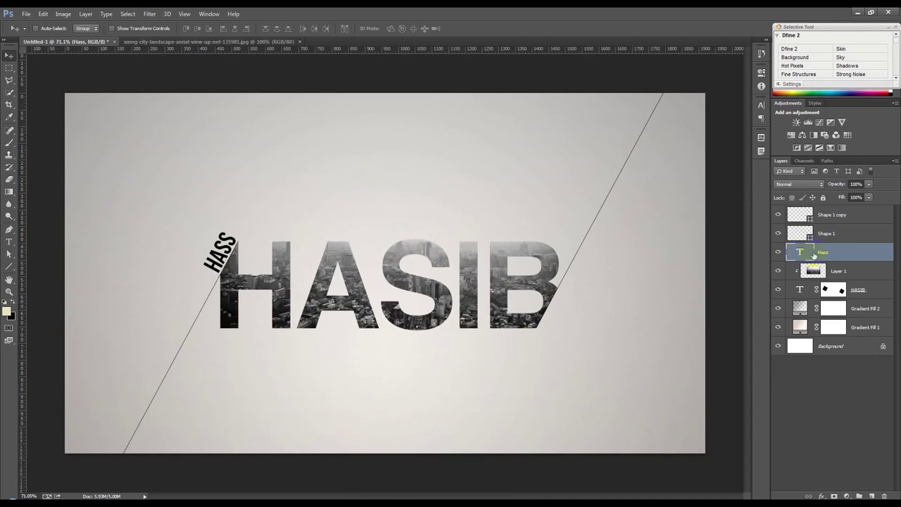
{"action": "left_click", "coordinate": [835, 215]}
{"action": "left_click", "coordinate": [854, 288], "text": "shift"}
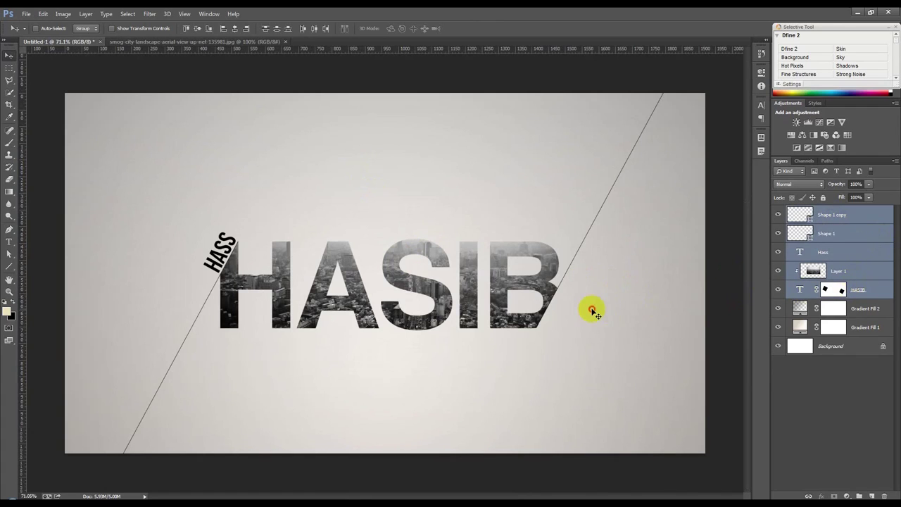
Step: Group the selected layers into Group 1 and centre it vertically on the canvas
{"action": "left_click_drag", "start_coordinate": [592, 310], "coordinate": [590, 282]}
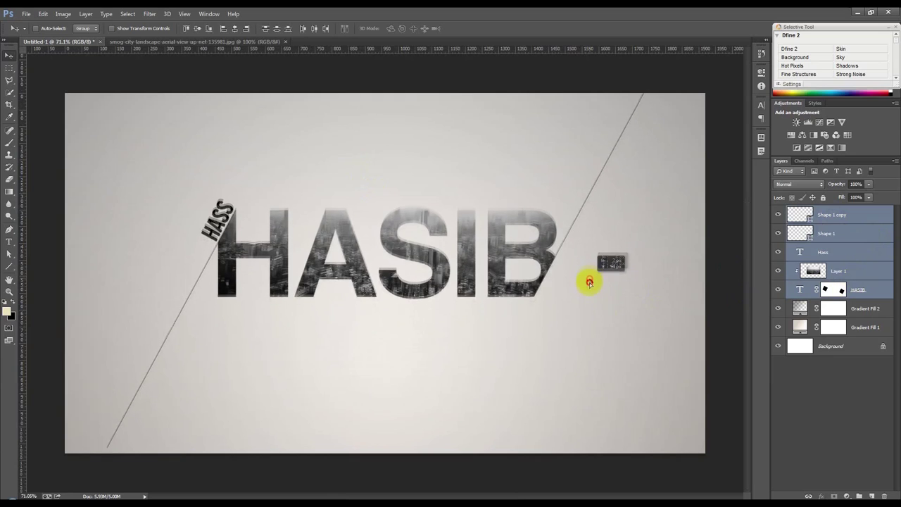
{"action": "left_click_drag", "start_coordinate": [590, 282], "coordinate": [593, 304]}
{"action": "key", "text": "ctrl+g"}
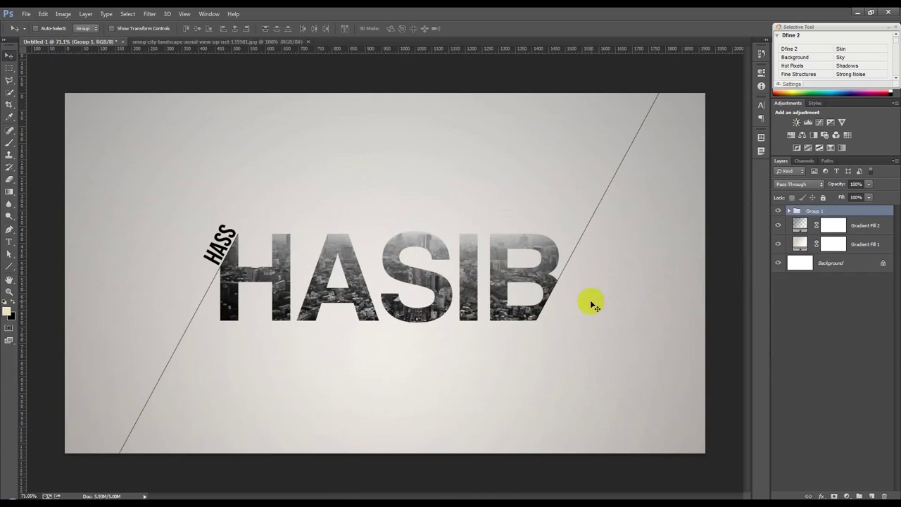
{"action": "key", "text": "ctrl+a"}
{"action": "left_click", "coordinate": [234, 29]}
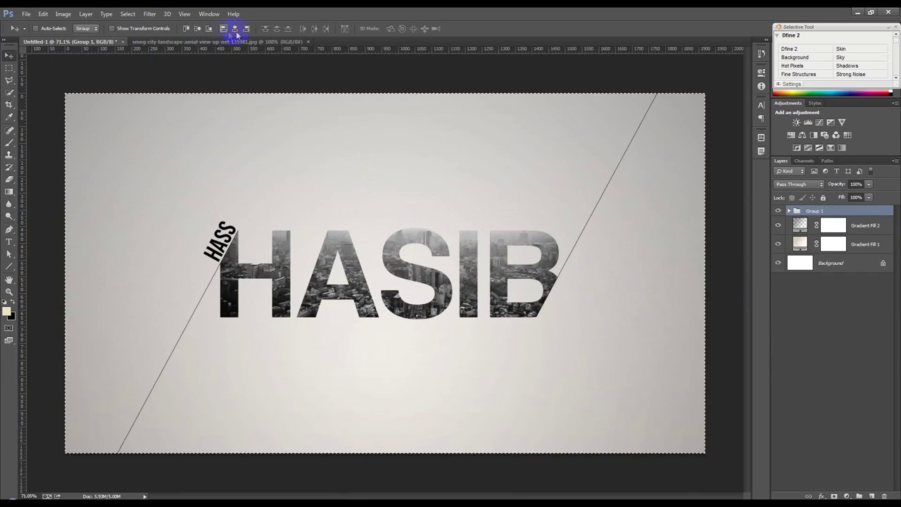
{"action": "key", "text": "ctrl+d"}
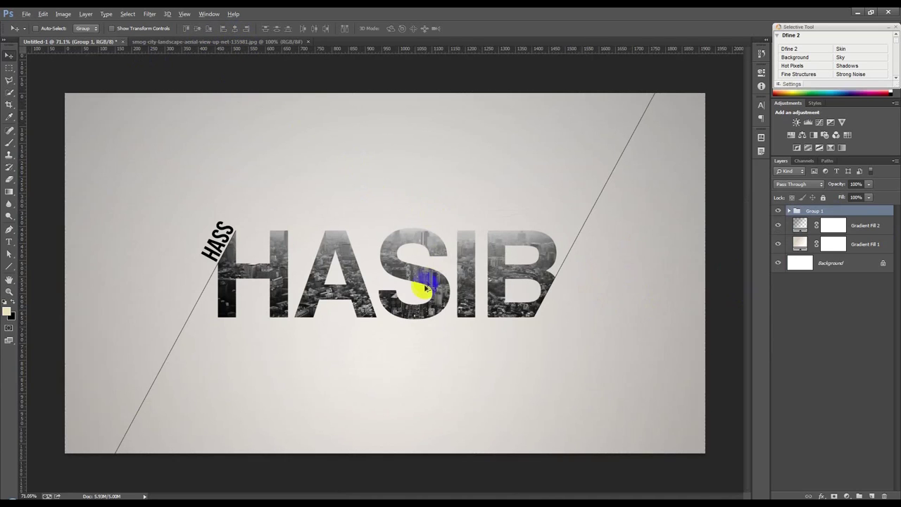
Step: Expand Group 1 in the Layers panel and select the HASIB text layer
{"action": "scroll", "coordinate": [426, 289], "scroll_direction": "up", "scroll_amount": 3}
{"action": "left_click", "coordinate": [855, 227]}
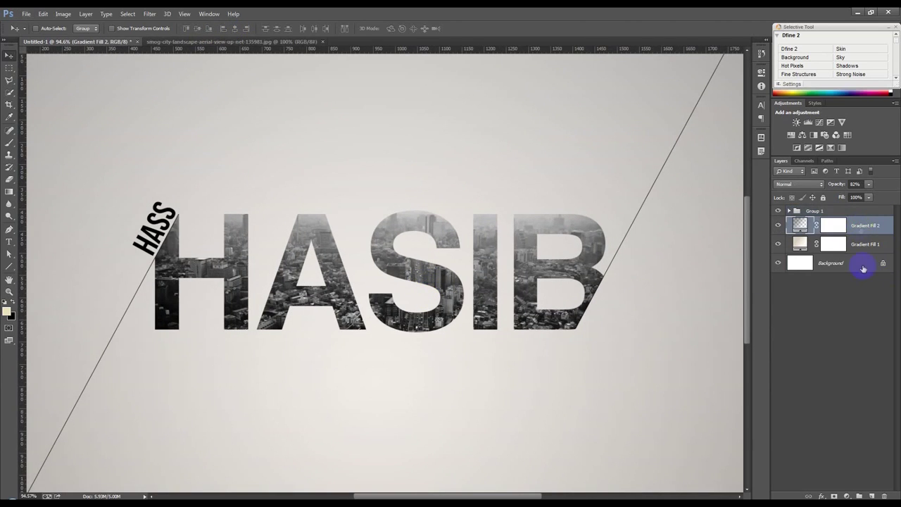
{"action": "scroll", "coordinate": [340, 389], "scroll_direction": "up", "scroll_amount": 2}
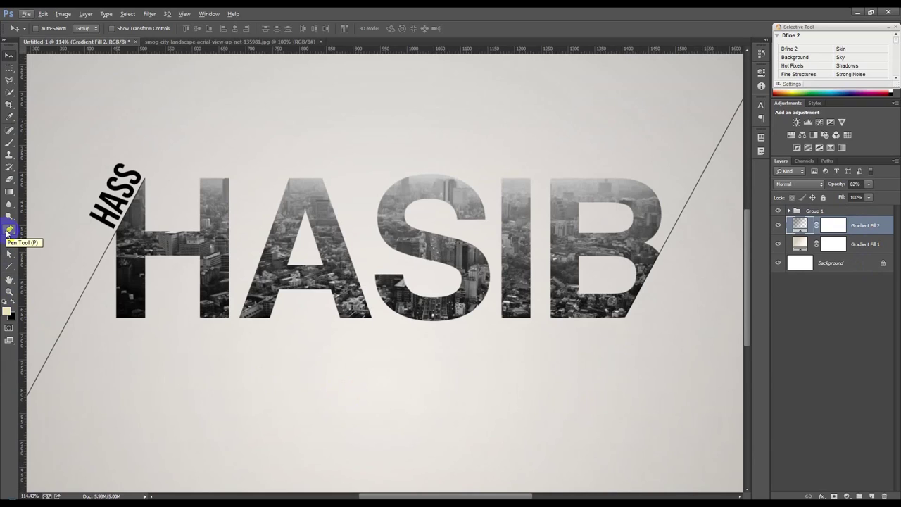
{"action": "left_click", "coordinate": [697, 278]}
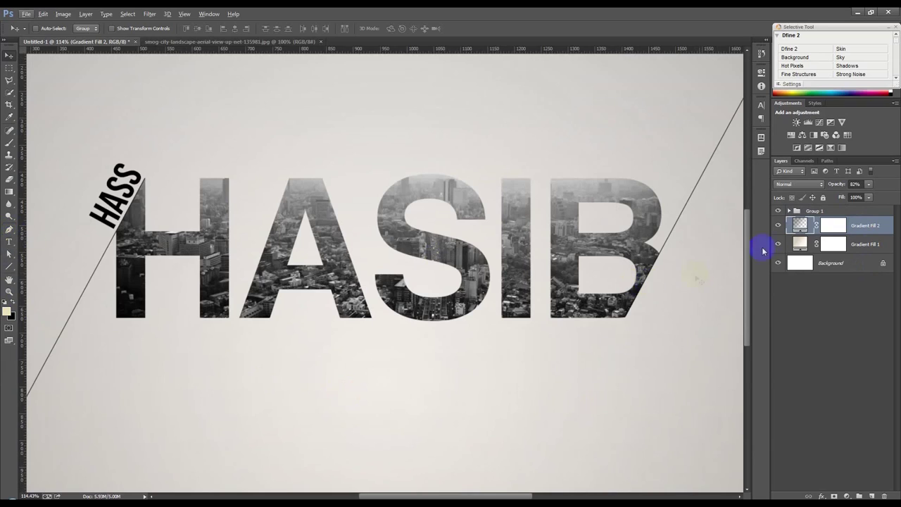
{"action": "left_click", "coordinate": [792, 211]}
{"action": "left_click", "coordinate": [870, 303]}
Step: Convert the HASIB copy to a smart object, then rasterize it
{"action": "right_click", "coordinate": [889, 303]}
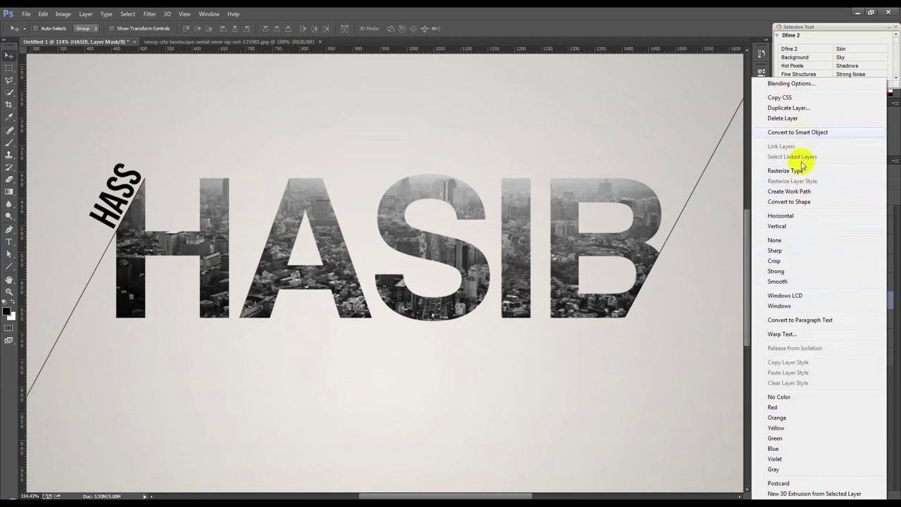
{"action": "left_click", "coordinate": [688, 220]}
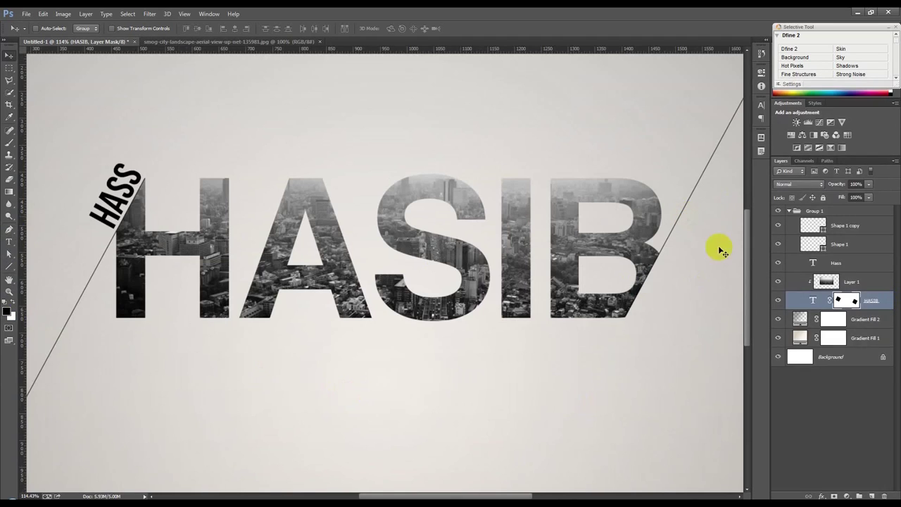
{"action": "right_click", "coordinate": [858, 315]}
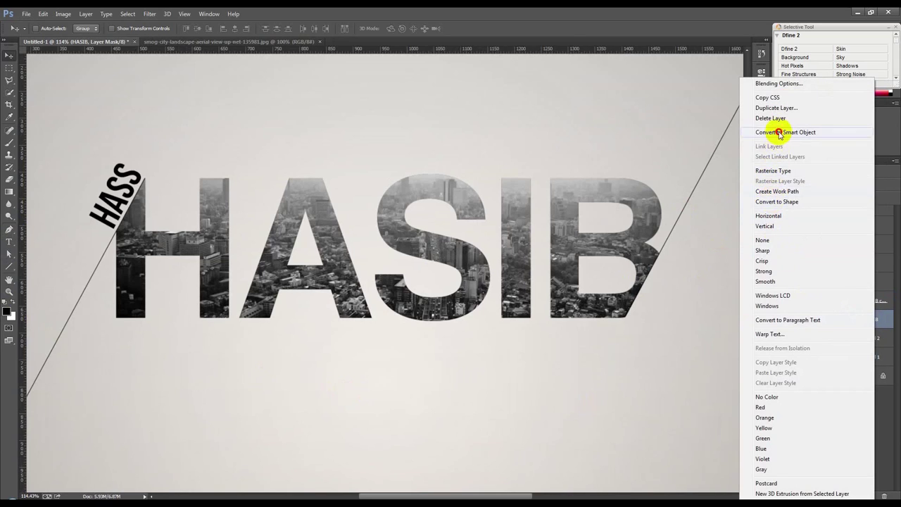
{"action": "left_click", "coordinate": [774, 133]}
{"action": "right_click", "coordinate": [843, 324]}
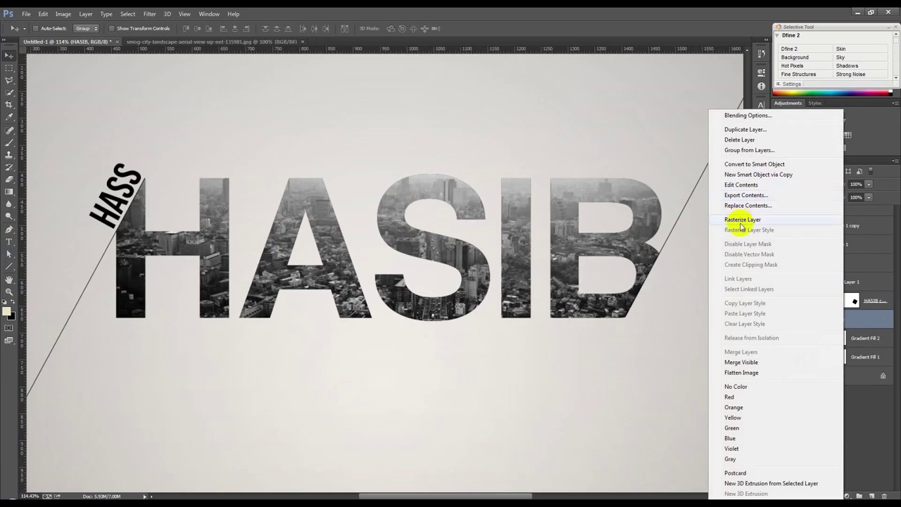
{"action": "left_click", "coordinate": [766, 255]}
Step: Squash the rasterized HASIB copy to about 20% height along the letters' base
{"action": "key", "text": "ctrl+t"}
{"action": "left_click_drag", "start_coordinate": [389, 175], "coordinate": [382, 287]}
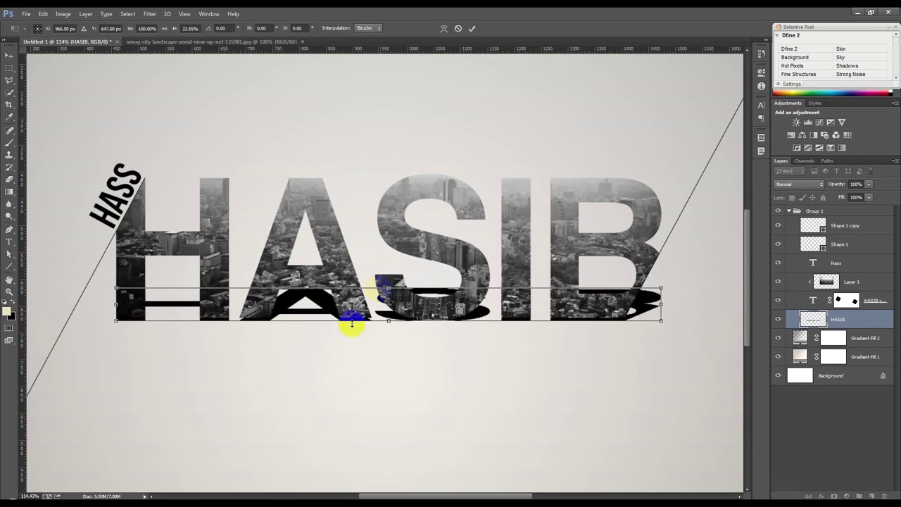
{"action": "left_click_drag", "start_coordinate": [389, 322], "coordinate": [389, 318]}
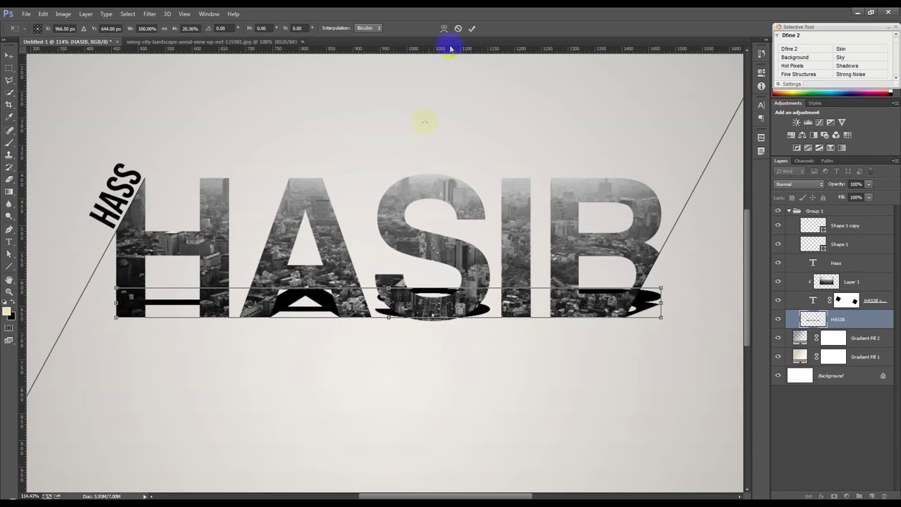
{"action": "left_click", "coordinate": [470, 30]}
{"action": "left_click", "coordinate": [149, 13]}
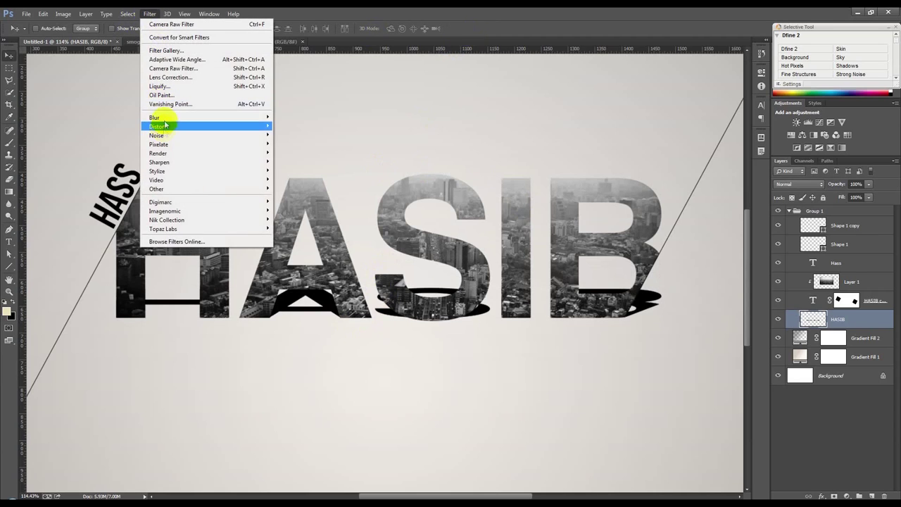
Step: Gaussian-blur the shadow at about 2.7 px and fade it to 44% opacity
{"action": "left_click", "coordinate": [310, 184]}
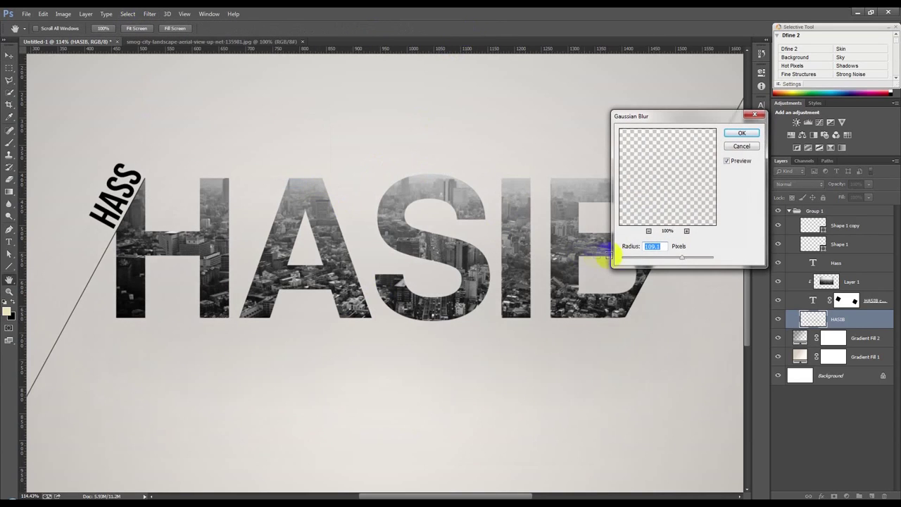
{"action": "mouse_move", "coordinate": [635, 259]}
{"action": "left_mouse_down"}
{"action": "mouse_move", "coordinate": [626, 261]}
{"action": "mouse_move", "coordinate": [638, 262]}
{"action": "left_mouse_up"}
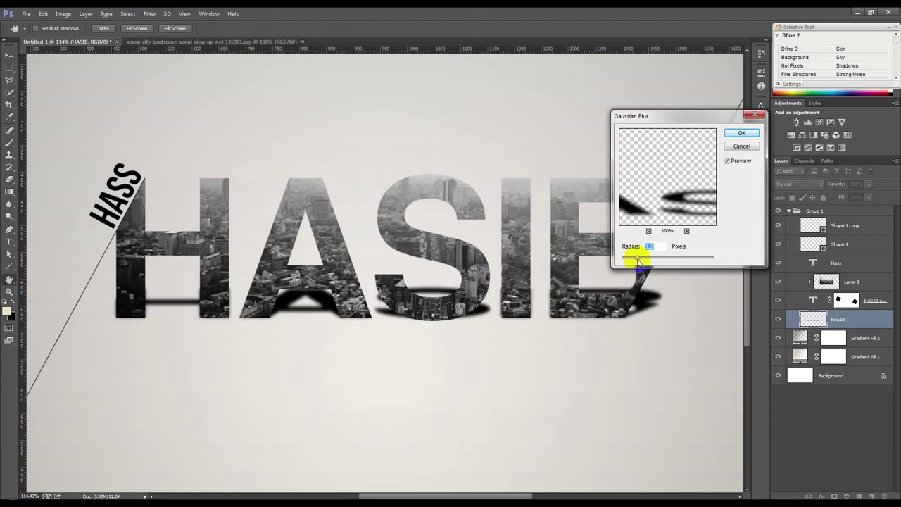
{"action": "left_click", "coordinate": [740, 134]}
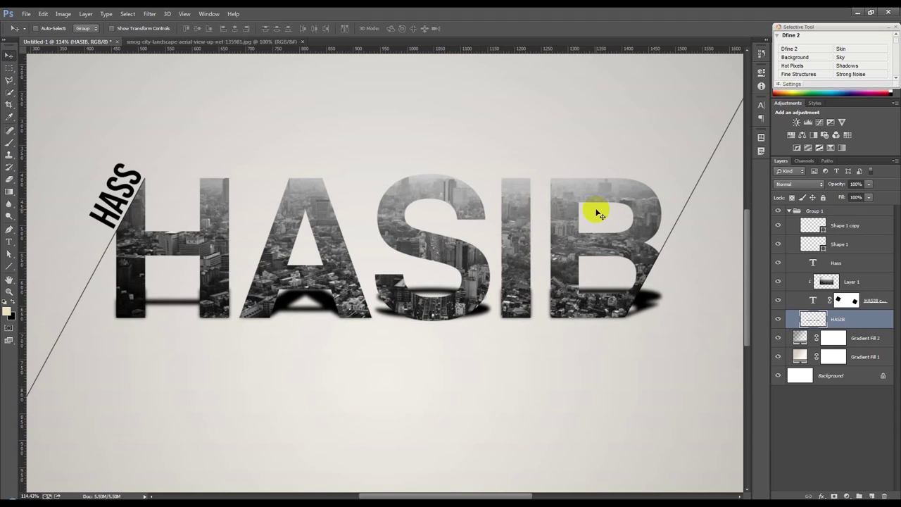
{"action": "left_click_drag", "start_coordinate": [823, 188], "coordinate": [813, 192]}
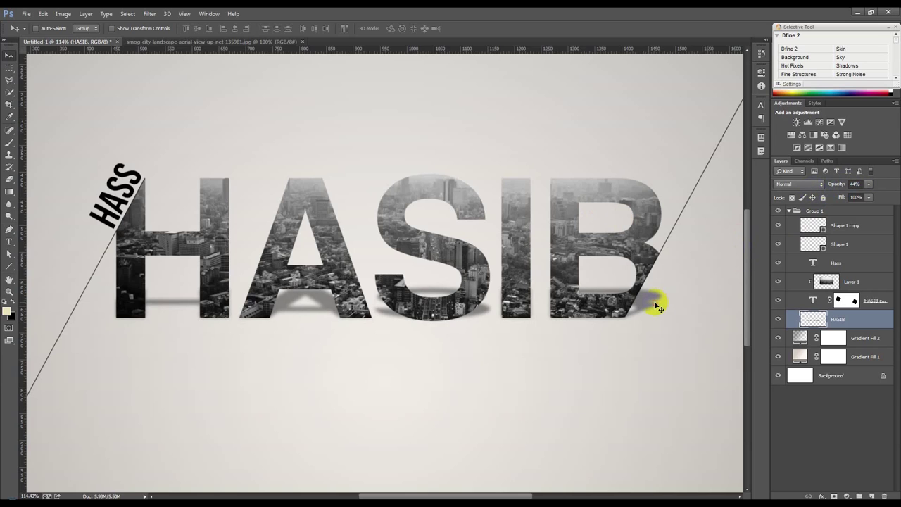
{"action": "key", "text": "ctrl+0"}
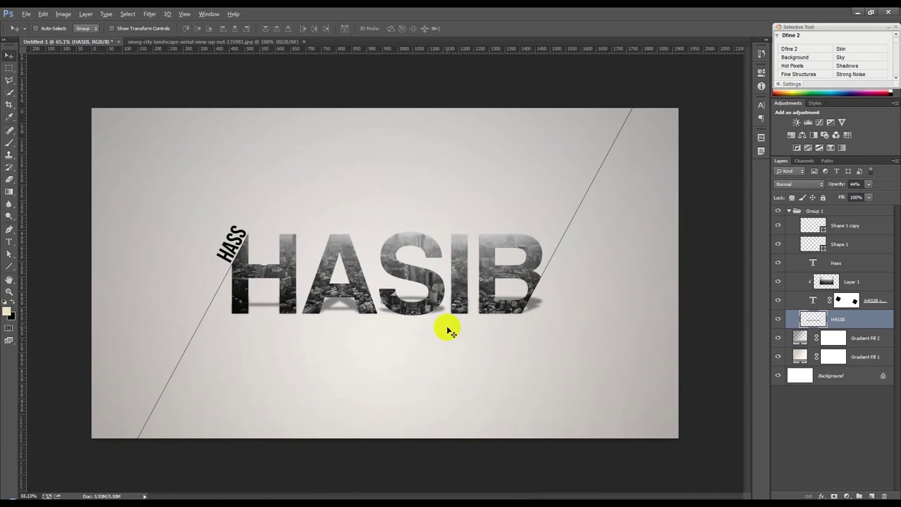
Step: Skew the shadow so it slants leftward beneath HASIB
{"action": "key", "text": "ctrl+t"}
{"action": "left_click_drag", "start_coordinate": [387, 294], "coordinate": [357, 284]}
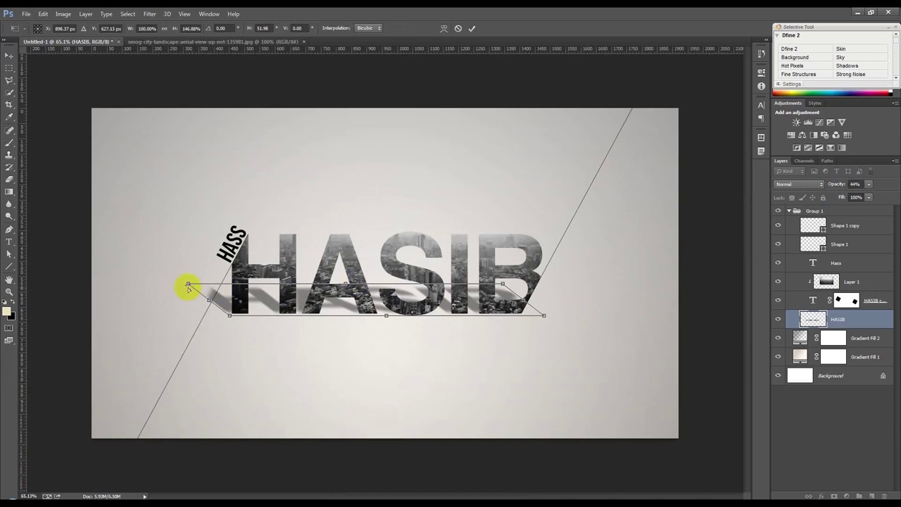
{"action": "mouse_move", "coordinate": [343, 283]}
{"action": "left_mouse_down"}
{"action": "mouse_move", "coordinate": [369, 290]}
{"action": "mouse_move", "coordinate": [361, 287]}
{"action": "left_mouse_up"}
{"action": "left_click", "coordinate": [472, 30]}
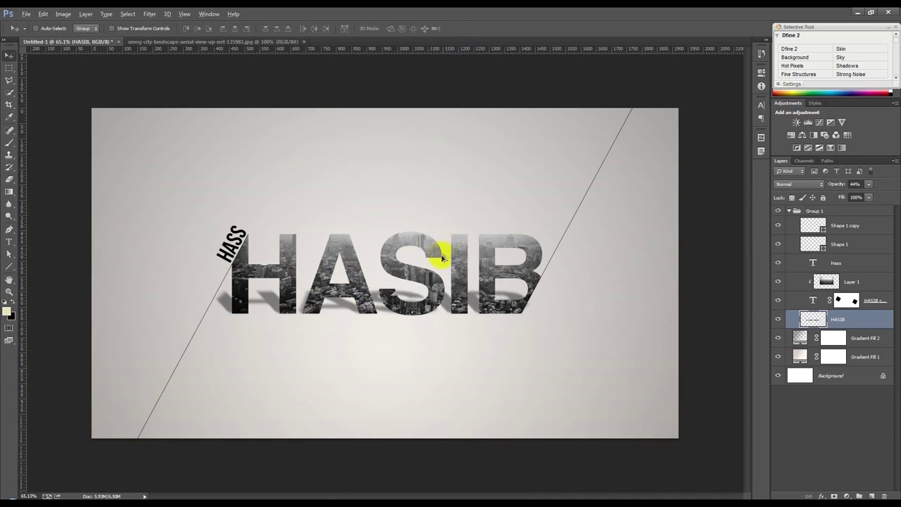
{"action": "scroll", "coordinate": [442, 259], "scroll_direction": "up", "scroll_amount": 1}
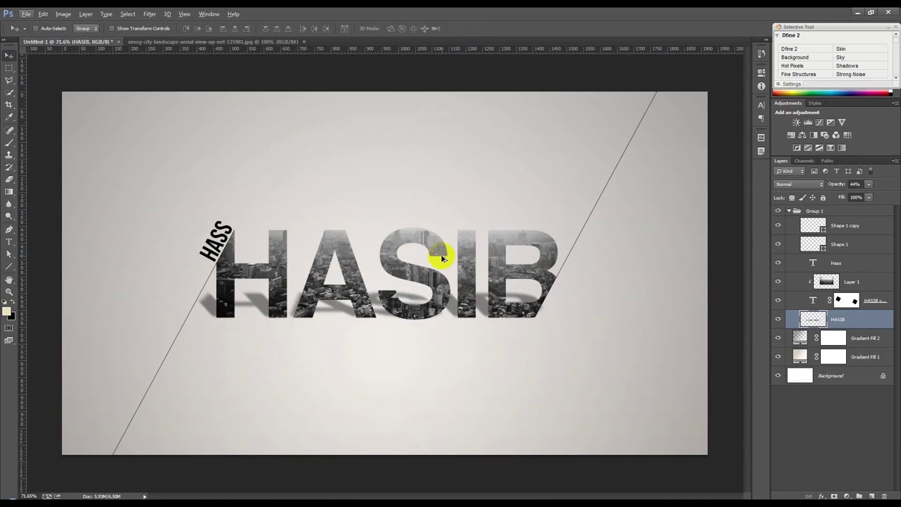
Step: Duplicate the Layer 1 city photo, move the copy above HASS and clip it to the text
{"action": "left_click", "coordinate": [876, 285]}
{"action": "key", "text": "ctrl+j"}
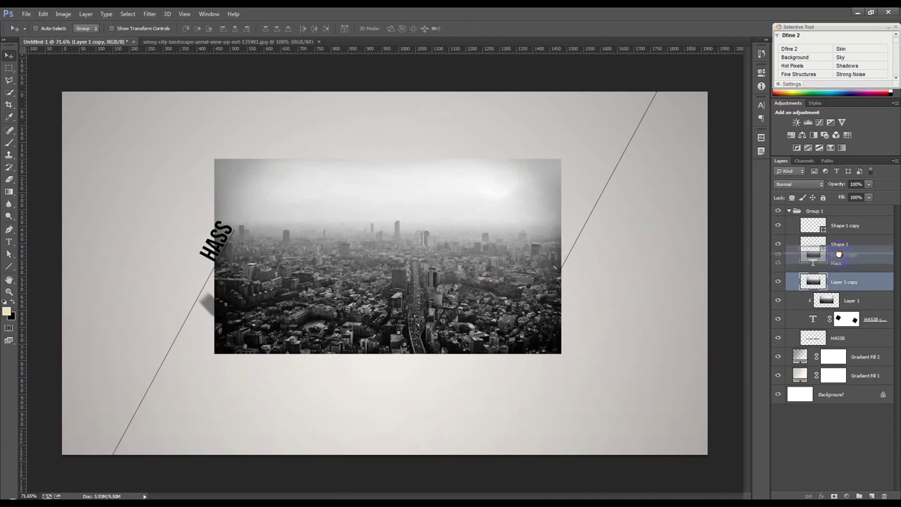
{"action": "left_click_drag", "start_coordinate": [857, 284], "coordinate": [852, 271]}
{"action": "left_click", "coordinate": [855, 271], "text": "alt"}
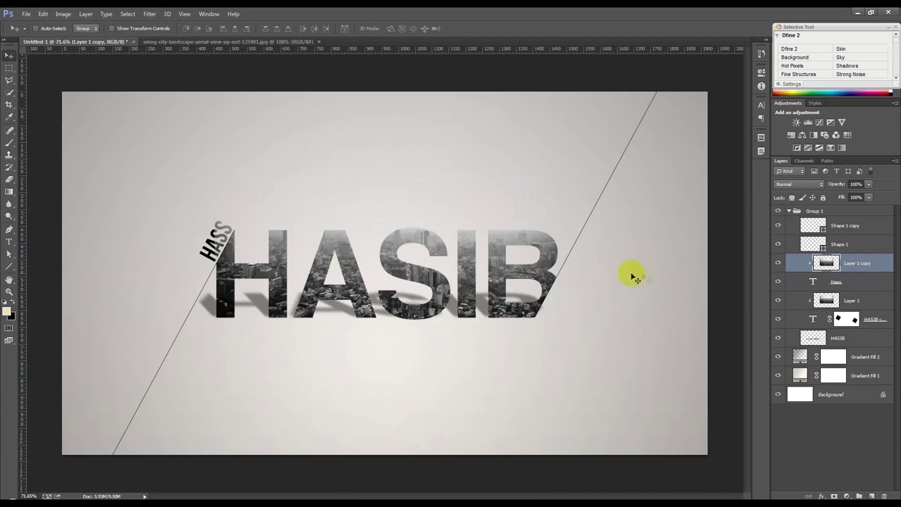
Step: Rotate the photo copy to about -61.75° to match HASS, shrink it to ~44%, and move it over the label
{"action": "key", "text": "ctrl+t"}
{"action": "left_click_drag", "start_coordinate": [626, 274], "coordinate": [529, 191]}
{"action": "left_click_drag", "start_coordinate": [475, 209], "coordinate": [383, 173]}
{"action": "left_click_drag", "start_coordinate": [568, 251], "coordinate": [531, 126]}
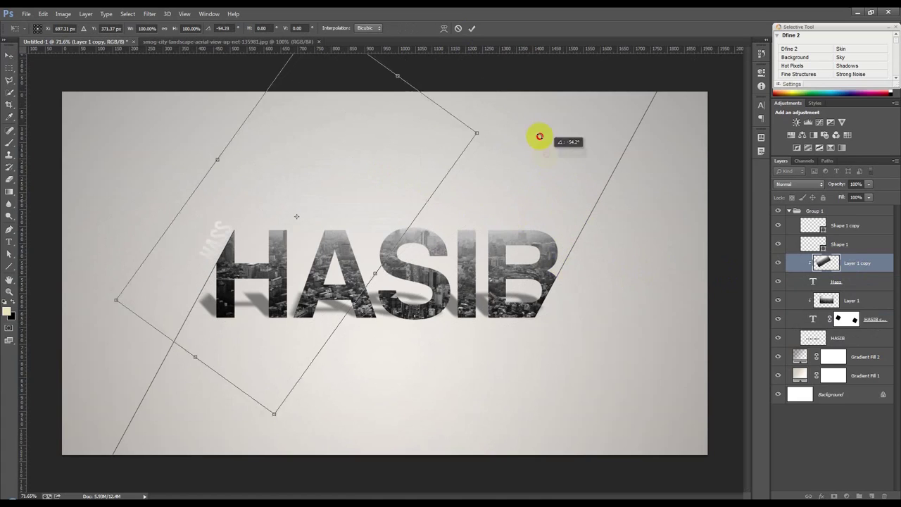
{"action": "left_click_drag", "start_coordinate": [464, 111], "coordinate": [371, 169]}
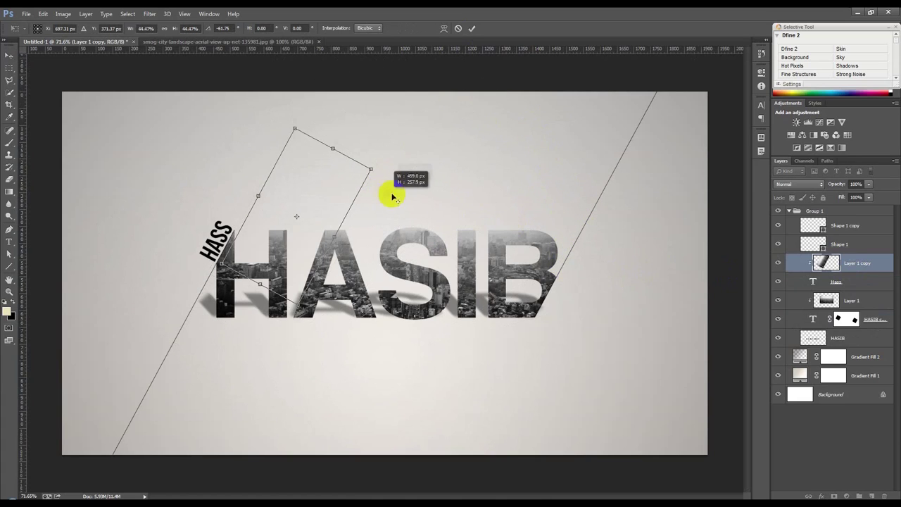
{"action": "mouse_move", "coordinate": [337, 193]}
{"action": "left_mouse_down"}
{"action": "mouse_move", "coordinate": [235, 195]}
{"action": "mouse_move", "coordinate": [244, 213]}
{"action": "mouse_move", "coordinate": [258, 209]}
{"action": "left_mouse_up"}
Step: Shrink the photo copy further to about 23% and commit the transform
{"action": "scroll", "coordinate": [231, 227], "scroll_direction": "up", "scroll_amount": 3}
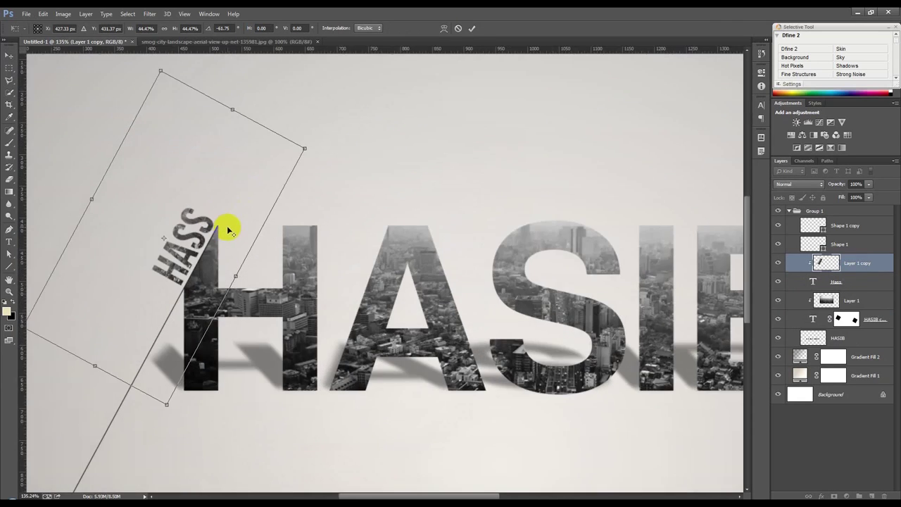
{"action": "mouse_move", "coordinate": [331, 123]}
{"action": "left_mouse_down"}
{"action": "mouse_move", "coordinate": [253, 195]}
{"action": "mouse_move", "coordinate": [193, 199]}
{"action": "left_mouse_up"}
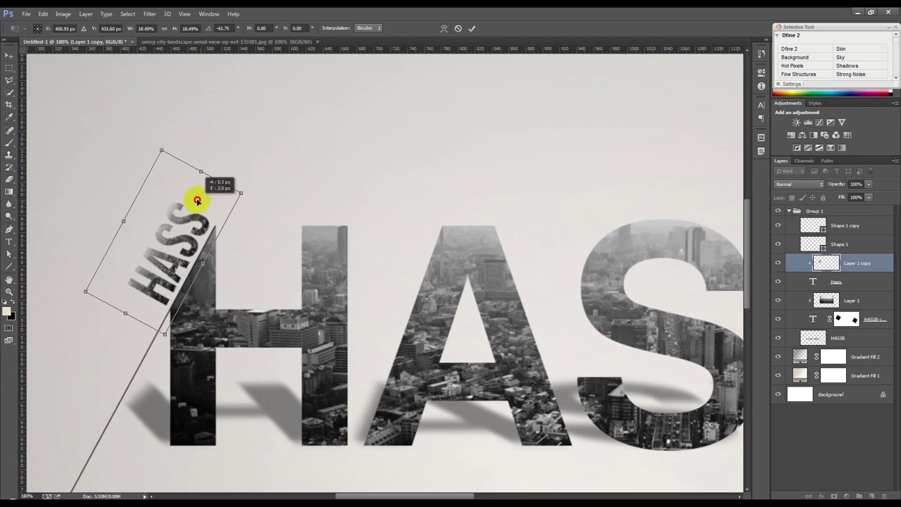
{"action": "left_click", "coordinate": [472, 28]}
{"action": "scroll", "coordinate": [412, 242], "scroll_direction": "down", "scroll_amount": 2}
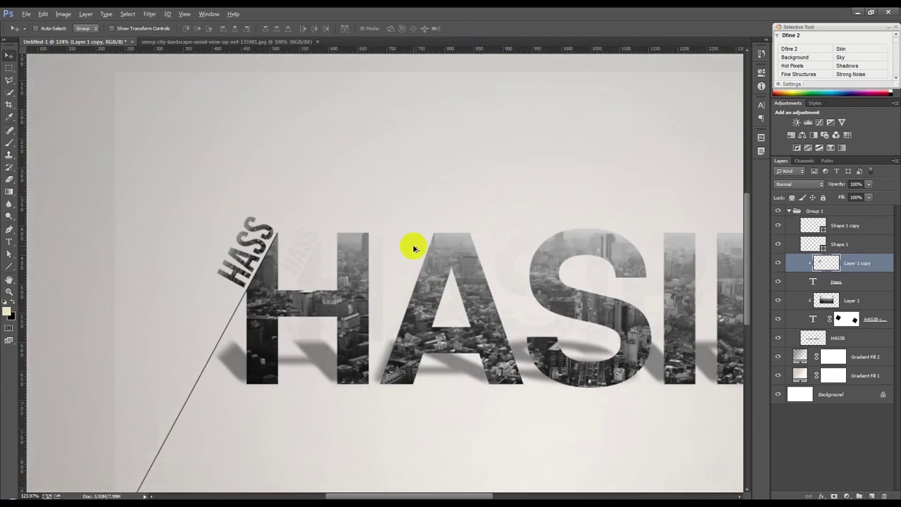
{"action": "scroll", "coordinate": [413, 246], "scroll_direction": "down", "scroll_amount": 2}
{"action": "scroll", "coordinate": [414, 248], "scroll_direction": "up", "scroll_amount": 2}
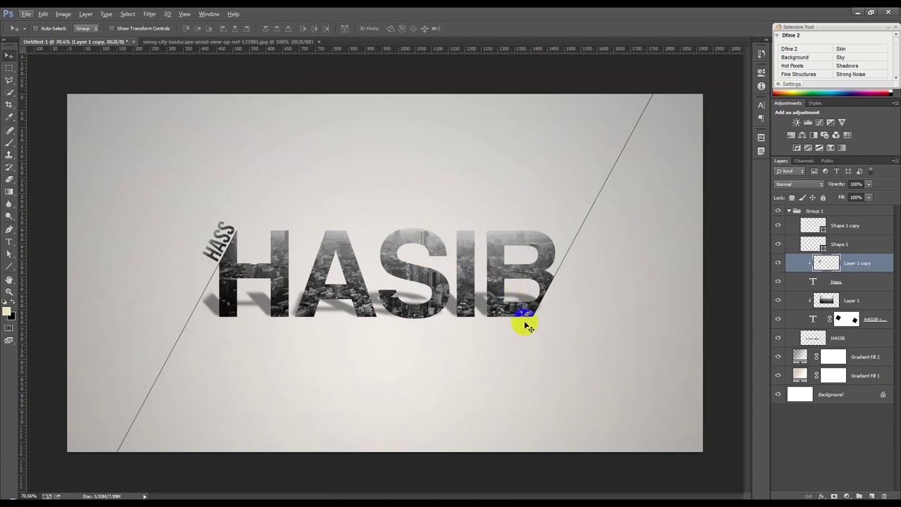
{"action": "scroll", "coordinate": [292, 368], "scroll_direction": "up", "scroll_amount": 1}
{"action": "scroll", "coordinate": [317, 368], "scroll_direction": "up", "scroll_amount": 1}
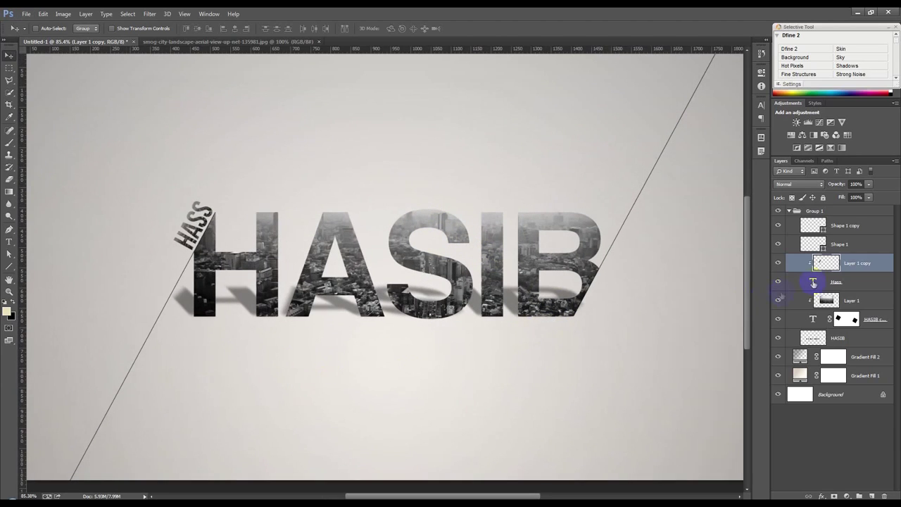
Step: Draw a thin black rectangle bar along the letters' base and place its layer beneath HASIB
{"action": "left_click", "coordinate": [9, 266]}
{"action": "left_click", "coordinate": [35, 261]}
{"action": "left_click_drag", "start_coordinate": [188, 313], "coordinate": [581, 316]}
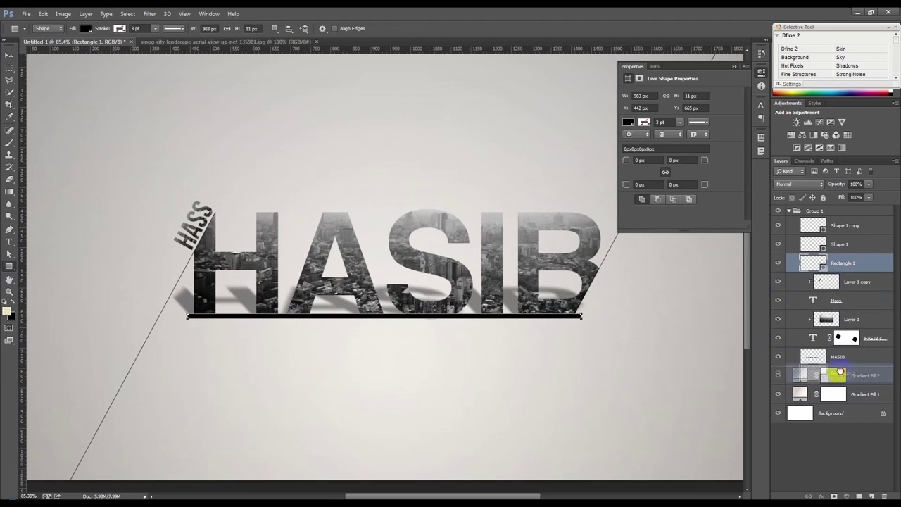
{"action": "left_click_drag", "start_coordinate": [838, 266], "coordinate": [776, 355]}
Step: Stretch the bar to about 967 × 11 px so its left end reaches the H
{"action": "left_click", "coordinate": [7, 60]}
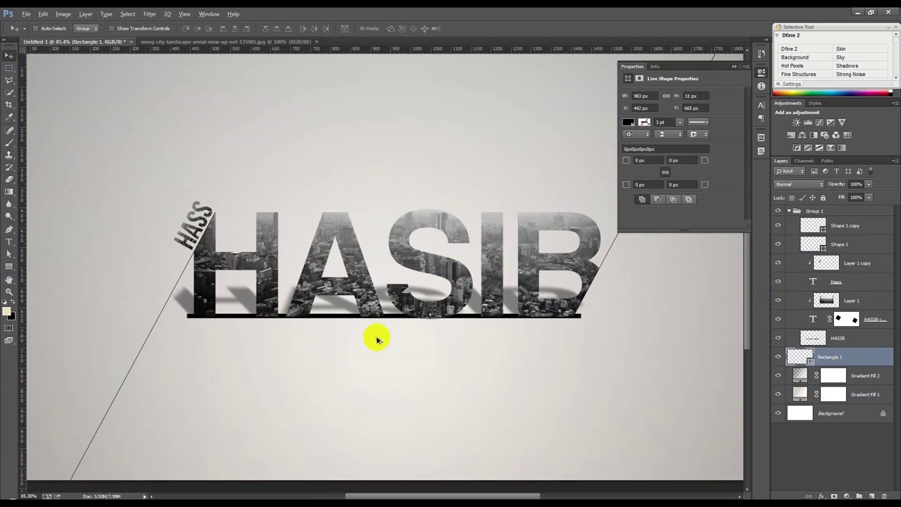
{"action": "scroll", "coordinate": [373, 338], "scroll_direction": "up", "scroll_amount": 1}
{"action": "key", "text": "ctrl+t"}
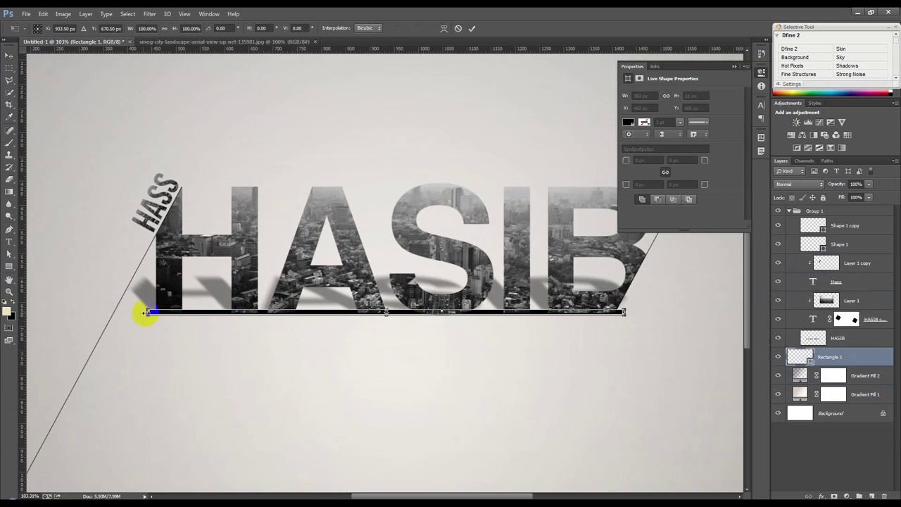
{"action": "left_click_drag", "start_coordinate": [153, 311], "coordinate": [156, 311]}
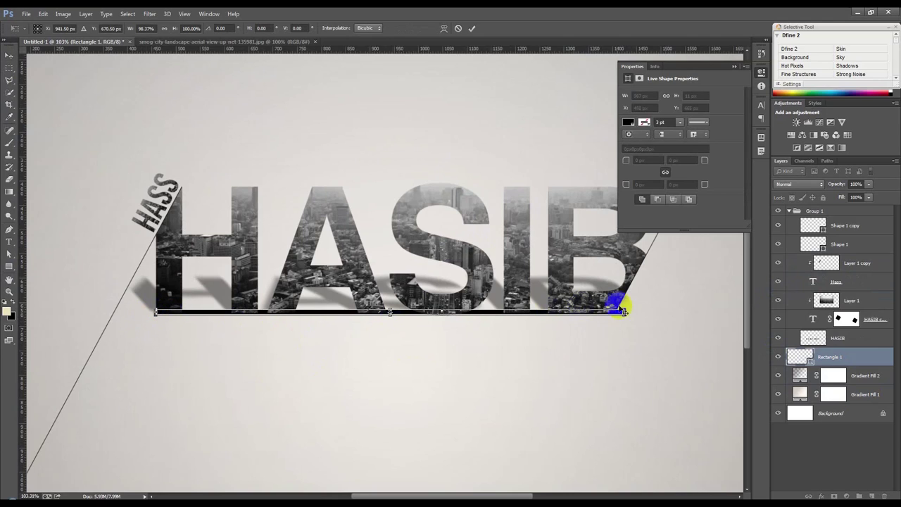
{"action": "key", "text": "Return"}
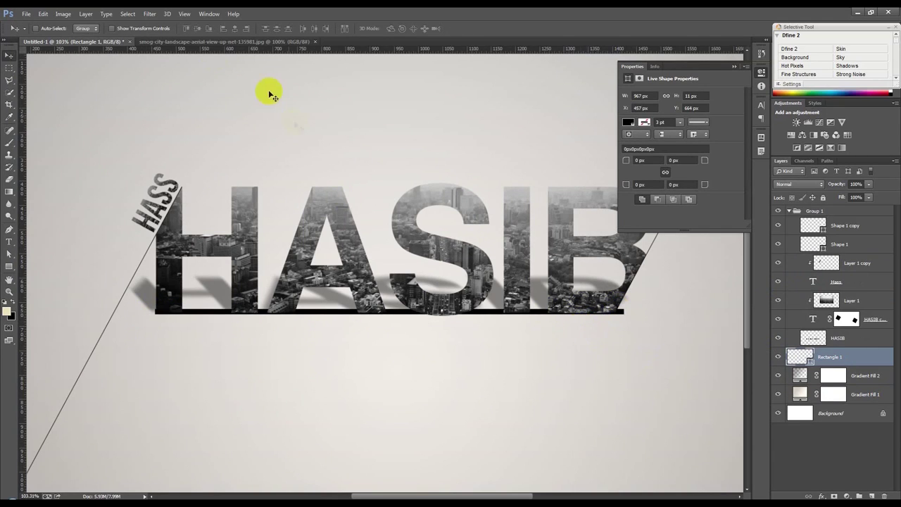
{"action": "left_click", "coordinate": [167, 13]}
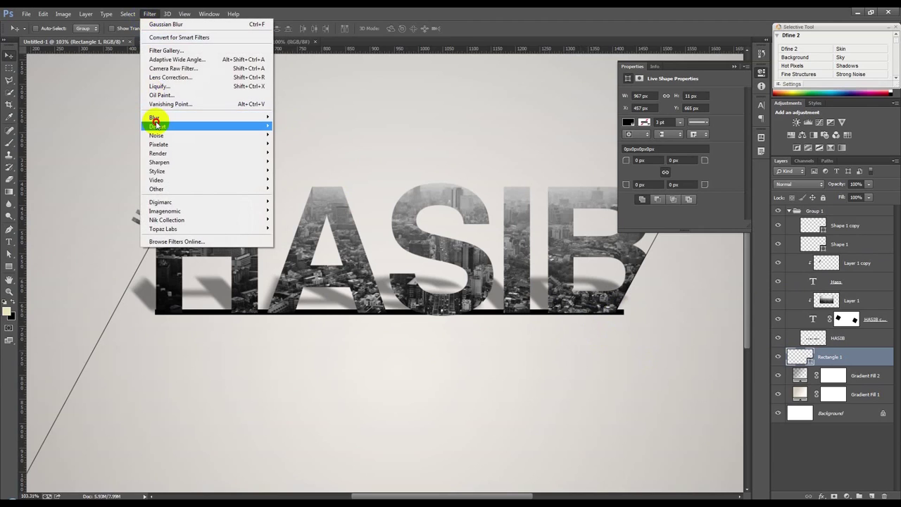
Step: Rasterize the bar and apply a Gaussian Blur to soften it
{"action": "mouse_move", "coordinate": [155, 117]}
{"action": "left_click", "coordinate": [298, 183]}
{"action": "left_click", "coordinate": [418, 195]}
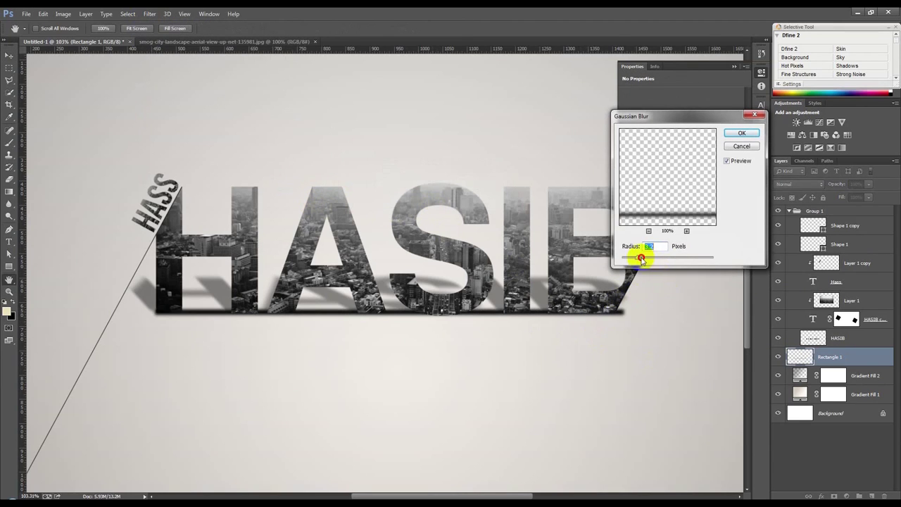
{"action": "left_click_drag", "start_coordinate": [641, 259], "coordinate": [654, 260]}
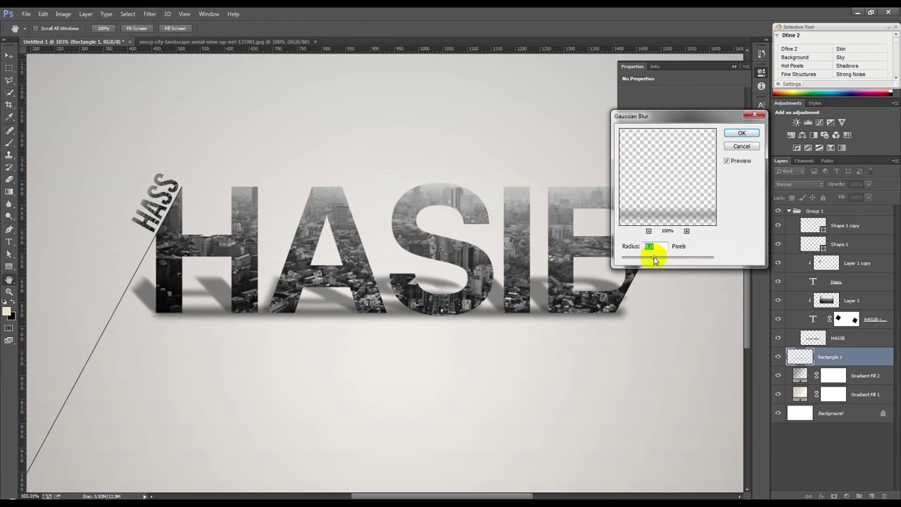
{"action": "left_click", "coordinate": [736, 135]}
Step: Squash the blurred bar to half height and widen it slightly
{"action": "key", "text": "ctrl+t"}
{"action": "left_click_drag", "start_coordinate": [388, 300], "coordinate": [387, 304]}
{"action": "left_click_drag", "start_coordinate": [635, 312], "coordinate": [633, 310]}
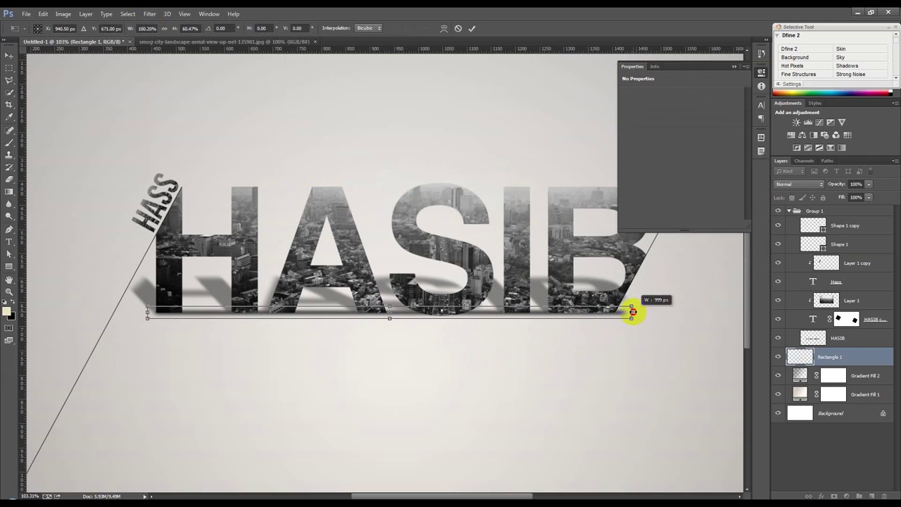
{"action": "left_click", "coordinate": [470, 28]}
Step: Set the Rectangle 1 shadow layer's opacity to 18%
{"action": "left_click_drag", "start_coordinate": [842, 188], "coordinate": [817, 192]}
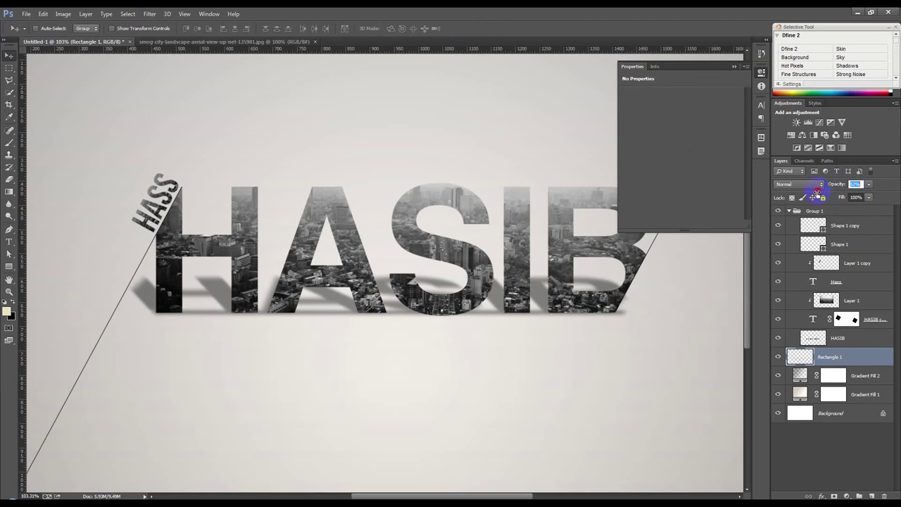
{"action": "left_click_drag", "start_coordinate": [816, 191], "coordinate": [820, 191]}
{"action": "left_click", "coordinate": [734, 67]}
{"action": "scroll", "coordinate": [567, 296], "scroll_direction": "down", "scroll_amount": 2}
{"action": "scroll", "coordinate": [521, 320], "scroll_direction": "down", "scroll_amount": 1}
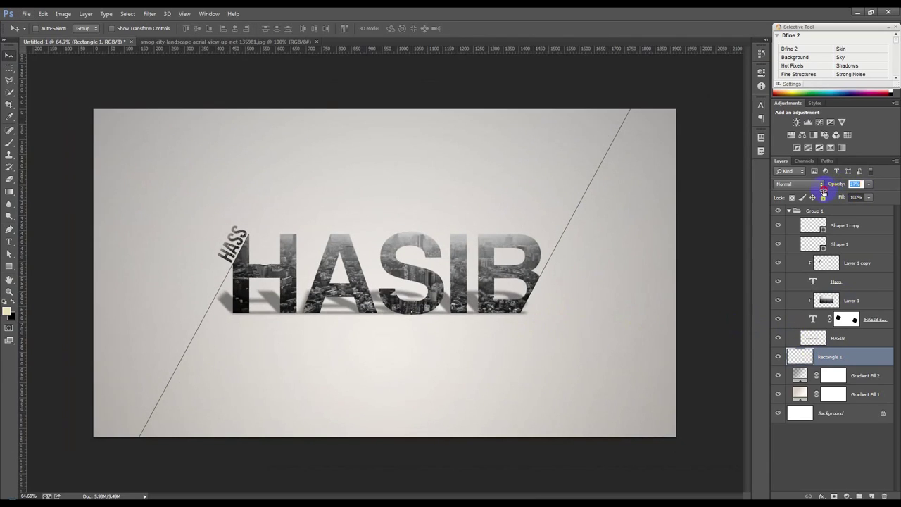
{"action": "left_click_drag", "start_coordinate": [823, 190], "coordinate": [825, 191]}
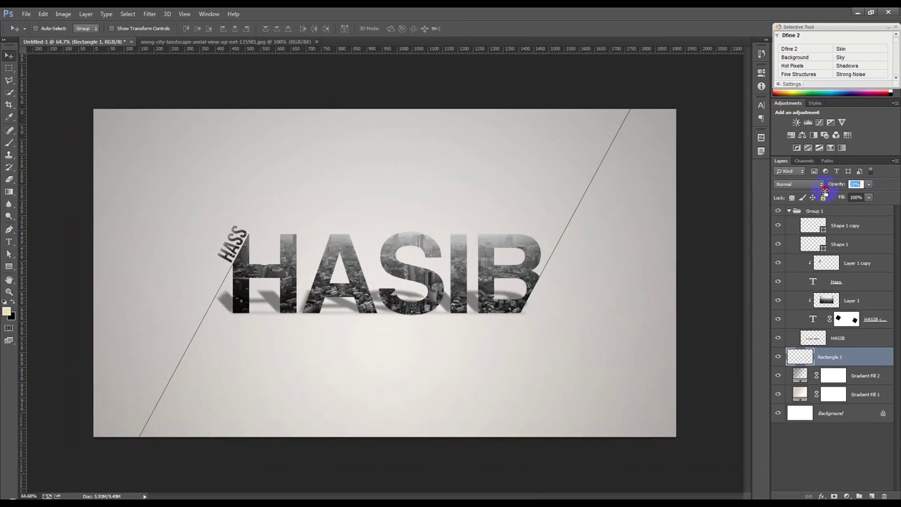
{"action": "left_click", "coordinate": [700, 280]}
{"action": "scroll", "coordinate": [679, 289], "scroll_direction": "up", "scroll_amount": 1}
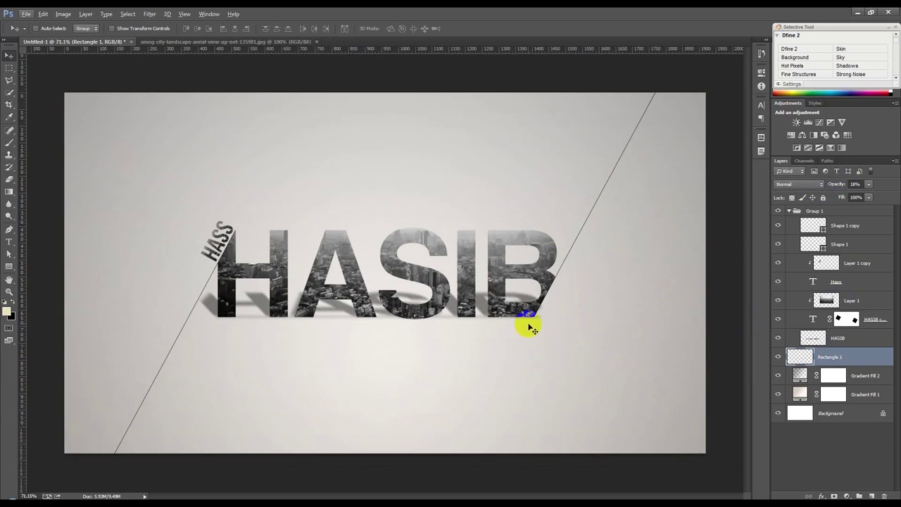
{"action": "left_click", "coordinate": [789, 210]}
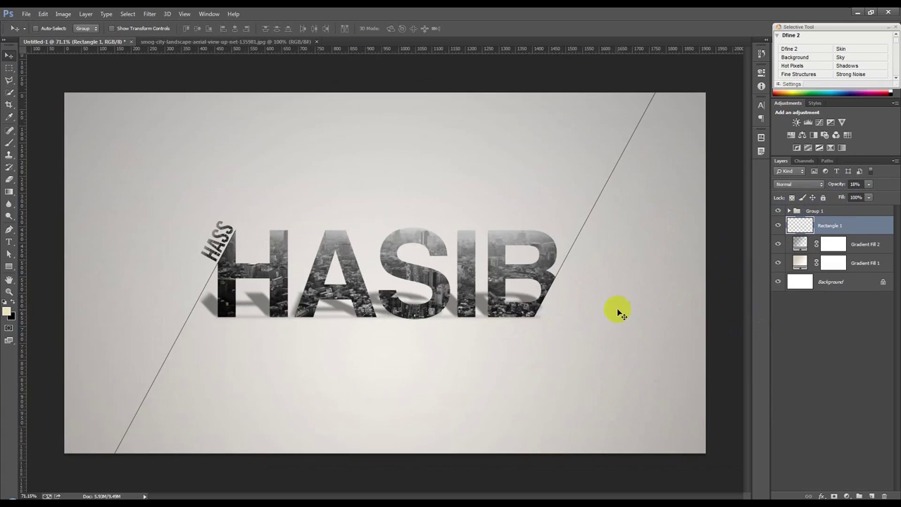
Step: Start a Pen path above the H, then undo the unwanted path points
{"action": "left_click", "coordinate": [9, 232]}
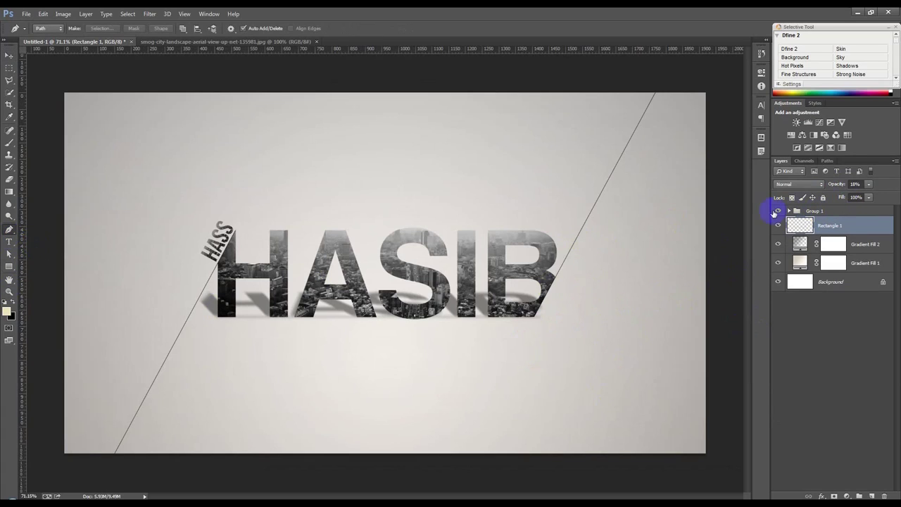
{"action": "left_click", "coordinate": [814, 211]}
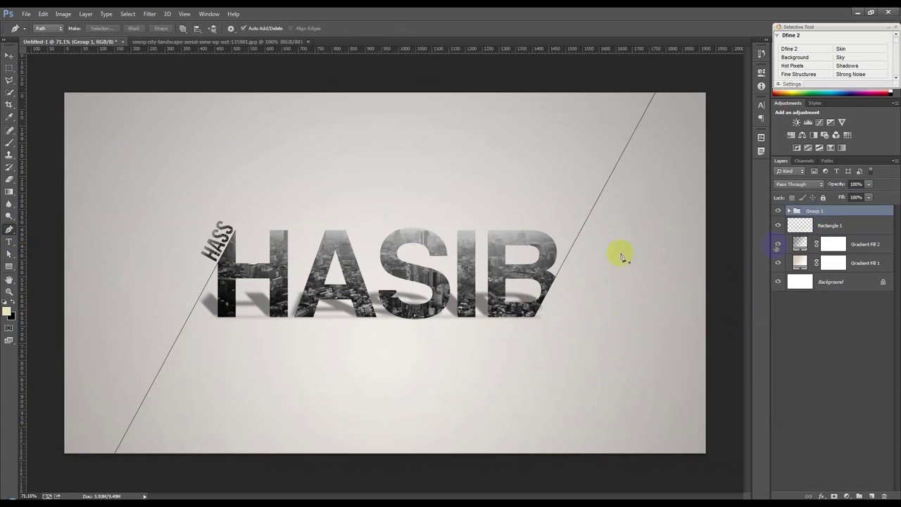
{"action": "left_click", "coordinate": [225, 144]}
{"action": "left_click", "coordinate": [275, 162]}
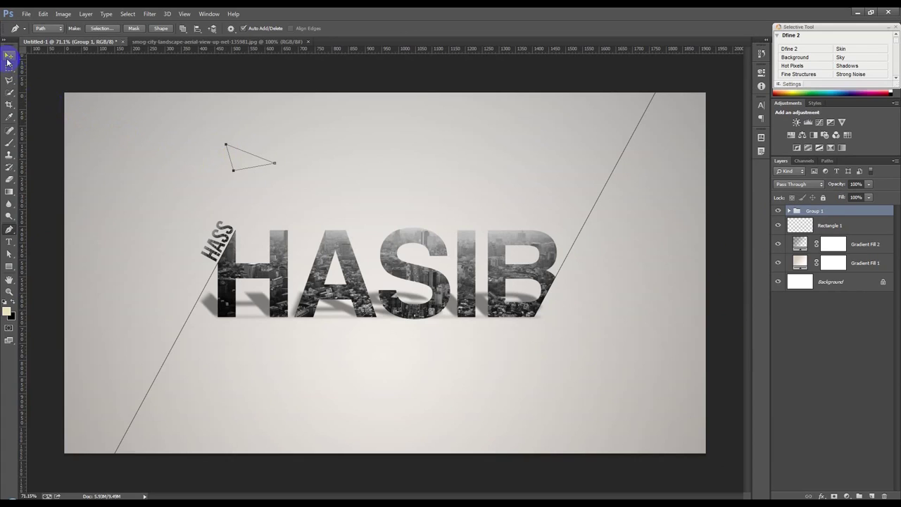
{"action": "key", "text": "ctrl+alt+z"}
{"action": "key", "text": "ctrl+alt+z"}
{"action": "key", "text": "ctrl+alt+z"}
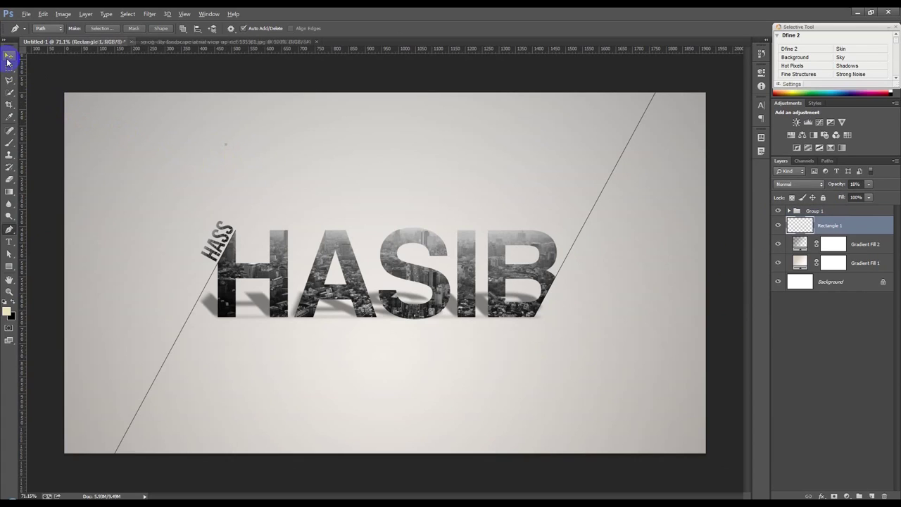
Step: Draw a filled black triangle above the H with the Pen in Shape mode
{"action": "left_click", "coordinate": [49, 31]}
{"action": "left_click", "coordinate": [256, 130]}
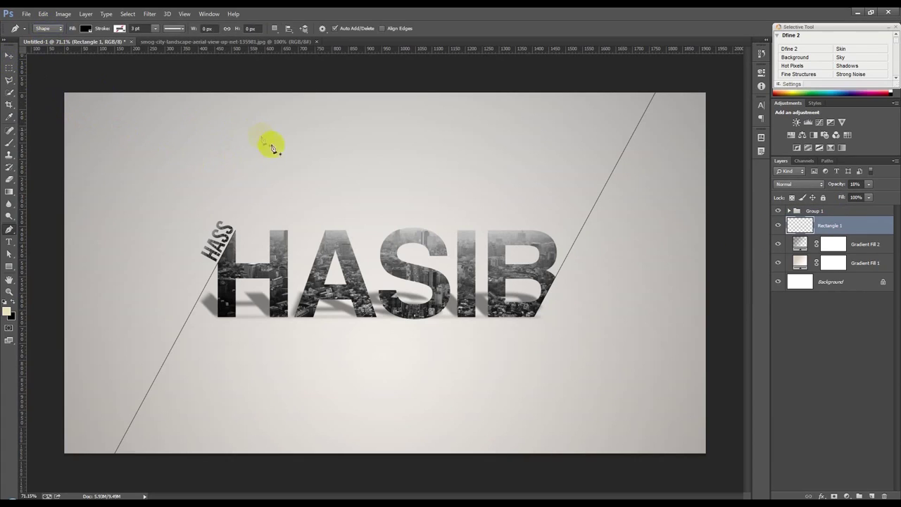
{"action": "left_click", "coordinate": [313, 144]}
{"action": "left_click", "coordinate": [274, 166]}
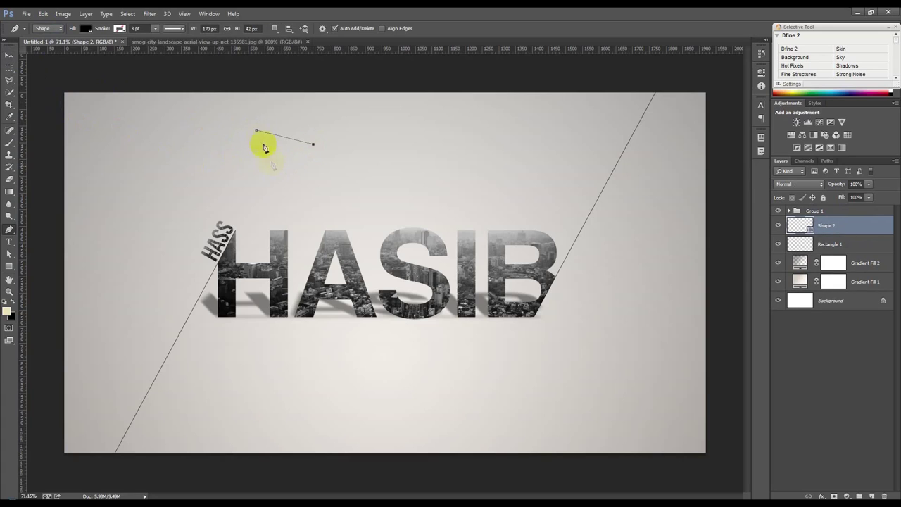
{"action": "left_click", "coordinate": [256, 131]}
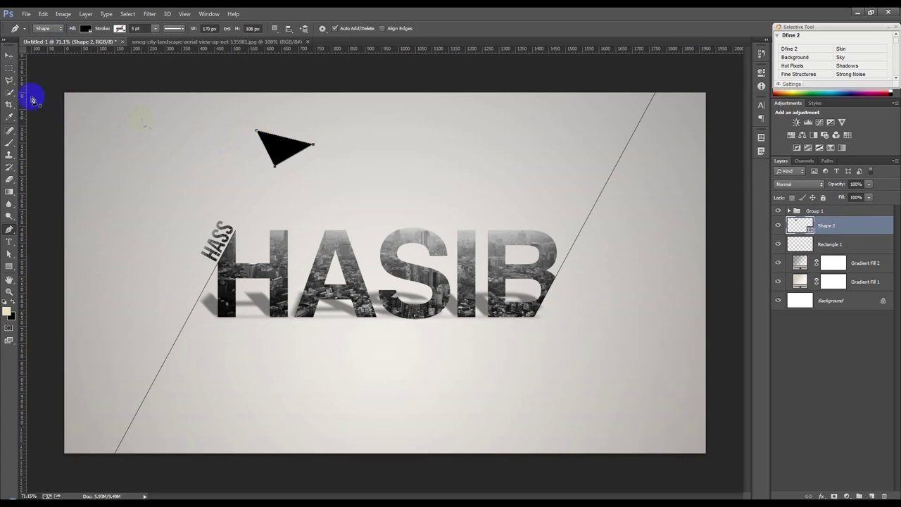
Step: Scale the triangle down to about 35% of its size
{"action": "left_click", "coordinate": [8, 56]}
{"action": "left_click", "coordinate": [303, 165]}
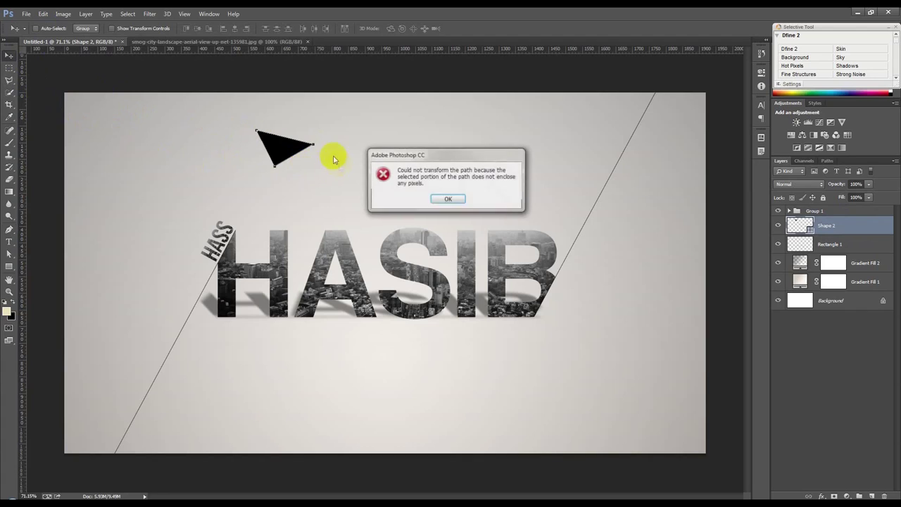
{"action": "left_click", "coordinate": [438, 200]}
{"action": "key", "text": "ctrl+t"}
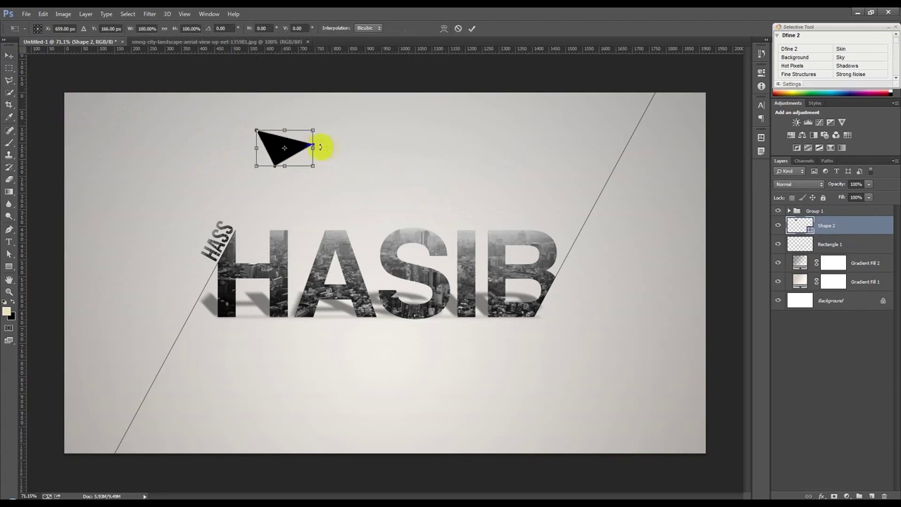
{"action": "mouse_move", "coordinate": [312, 127]}
{"action": "left_mouse_down"}
{"action": "mouse_move", "coordinate": [282, 160]}
{"action": "mouse_move", "coordinate": [301, 204]}
{"action": "mouse_move", "coordinate": [315, 205]}
{"action": "mouse_move", "coordinate": [294, 184]}
{"action": "left_mouse_up"}
{"action": "key", "text": "Return"}
{"action": "scroll", "coordinate": [271, 169], "scroll_direction": "up", "scroll_amount": 5}
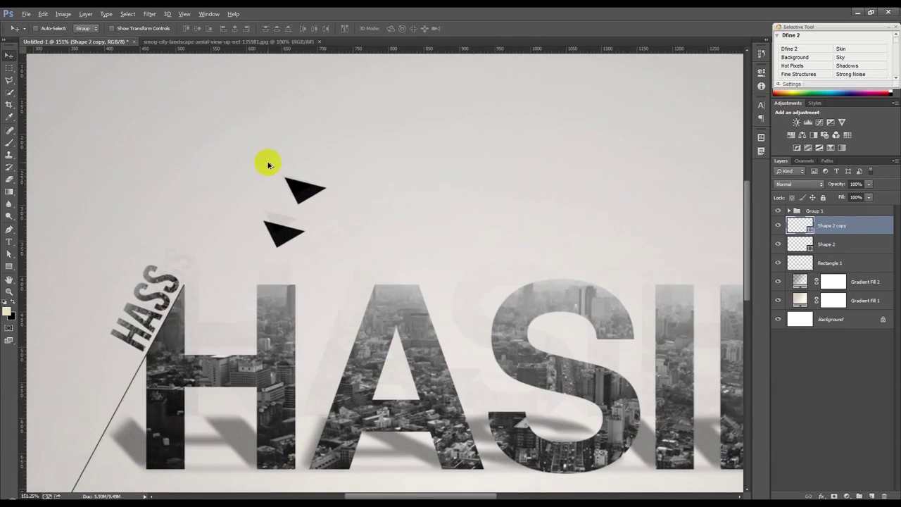
Step: Rotate the triangle copies, one to about 70°, and nudge them into place
{"action": "key", "text": "ctrl+t"}
{"action": "left_click_drag", "start_coordinate": [346, 179], "coordinate": [311, 167]}
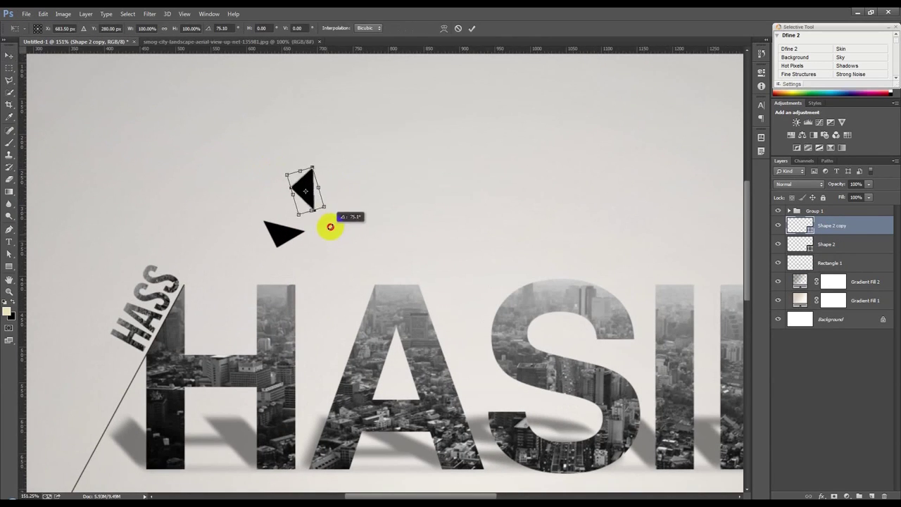
{"action": "key", "text": "Return"}
{"action": "mouse_move", "coordinate": [328, 191]}
{"action": "left_mouse_down"}
{"action": "mouse_move", "coordinate": [325, 201]}
{"action": "mouse_move", "coordinate": [298, 198]}
{"action": "left_mouse_up"}
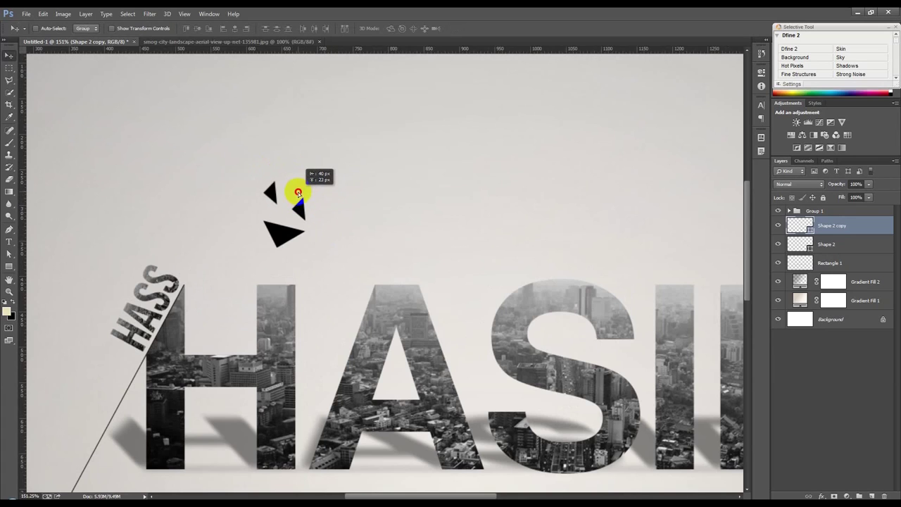
{"action": "key", "text": "ctrl+t"}
{"action": "mouse_move", "coordinate": [316, 241]}
{"action": "left_mouse_down"}
{"action": "mouse_move", "coordinate": [269, 158]}
{"action": "mouse_move", "coordinate": [267, 201]}
{"action": "left_mouse_up"}
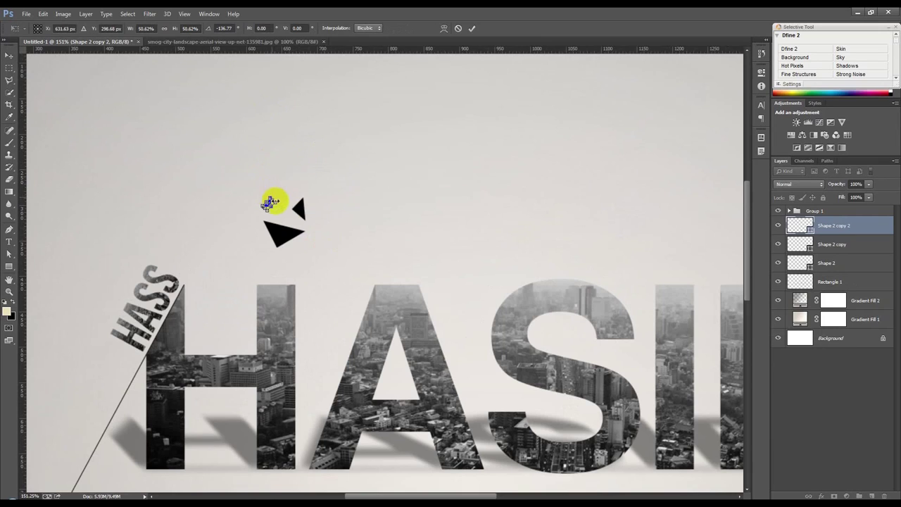
{"action": "key", "text": "Return"}
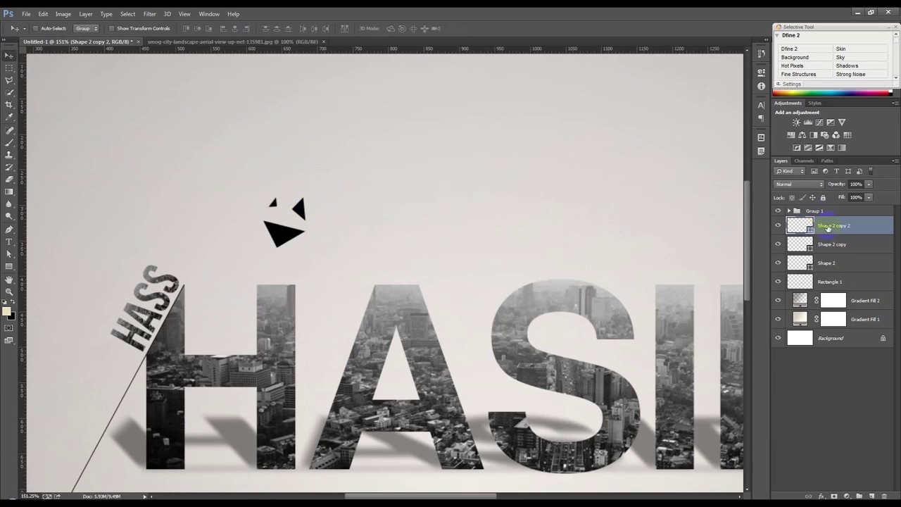
Step: Reposition the Shape 2 copy and Shape 2 copy 2 triangles into a cluster above HA
{"action": "left_click", "coordinate": [832, 244], "text": "shift"}
{"action": "left_click_drag", "start_coordinate": [546, 243], "coordinate": [514, 237]}
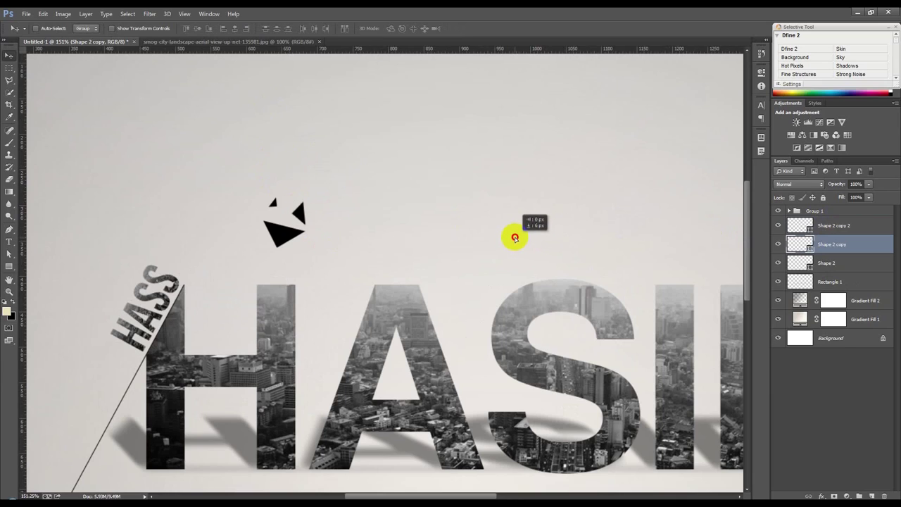
{"action": "mouse_move", "coordinate": [514, 237]}
{"action": "left_mouse_down"}
{"action": "mouse_move", "coordinate": [507, 213]}
{"action": "mouse_move", "coordinate": [499, 215]}
{"action": "left_mouse_up"}
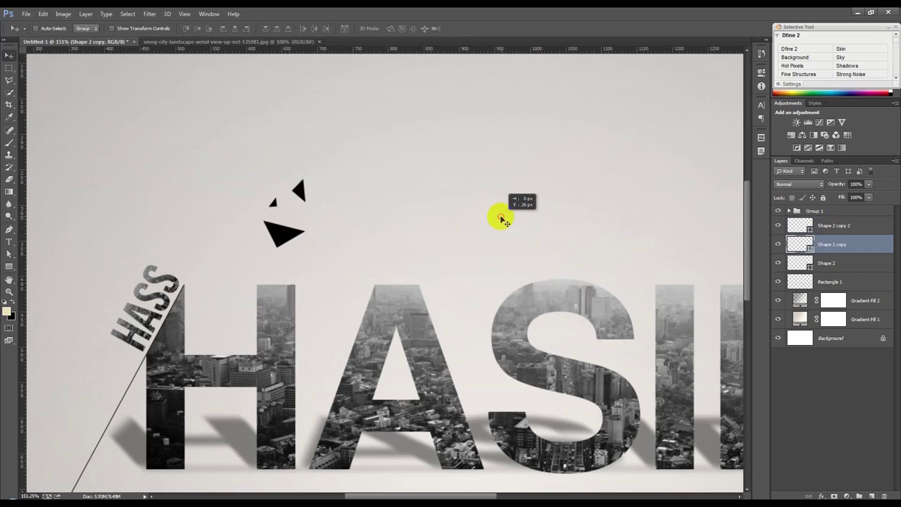
{"action": "left_click", "coordinate": [832, 226]}
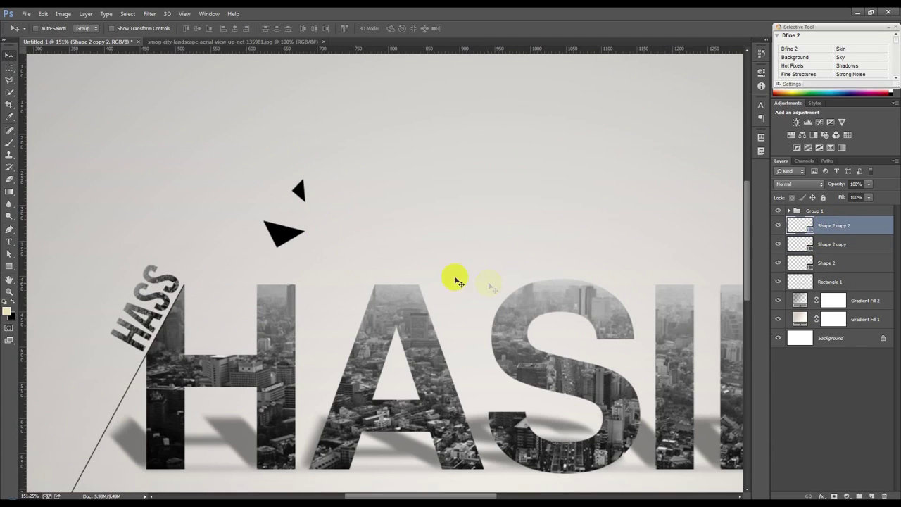
{"action": "left_click_drag", "start_coordinate": [302, 216], "coordinate": [298, 200]}
{"action": "left_click", "coordinate": [834, 244]}
{"action": "mouse_move", "coordinate": [380, 202]}
{"action": "left_mouse_down"}
{"action": "mouse_move", "coordinate": [368, 257]}
{"action": "mouse_move", "coordinate": [354, 263]}
{"action": "mouse_move", "coordinate": [310, 226]}
{"action": "mouse_move", "coordinate": [317, 176]}
{"action": "mouse_move", "coordinate": [346, 180]}
{"action": "mouse_move", "coordinate": [333, 162]}
{"action": "mouse_move", "coordinate": [291, 168]}
{"action": "left_mouse_up"}
{"action": "left_click", "coordinate": [783, 231]}
Step: Duplicate another small triangle onto a new layer and transform it
{"action": "key", "text": "ctrl+j"}
{"action": "key", "text": "ctrl+t"}
{"action": "key", "text": "Return"}
{"action": "scroll", "coordinate": [341, 193], "scroll_direction": "down", "scroll_amount": 3}
{"action": "scroll", "coordinate": [341, 197], "scroll_direction": "down", "scroll_amount": 3}
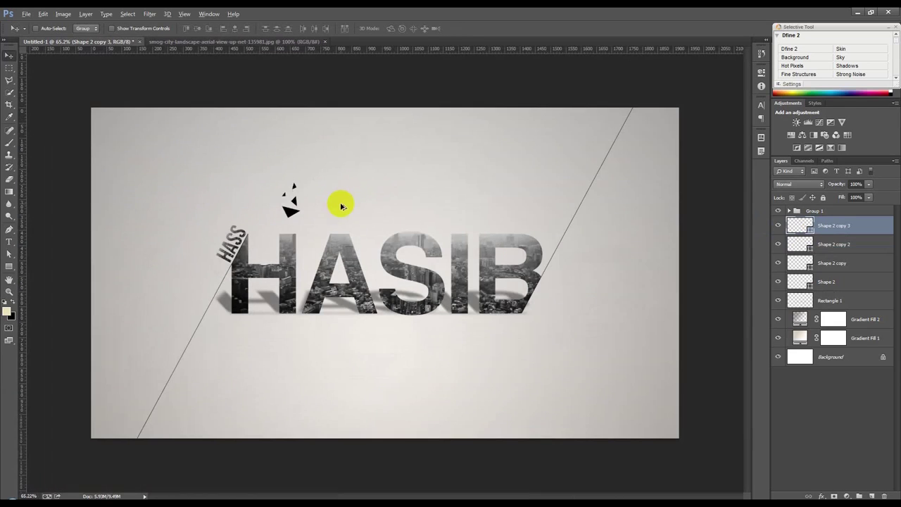
Step: Merge the four triangle layers into one and place the cluster beside the B
{"action": "left_click", "coordinate": [835, 281], "text": "shift"}
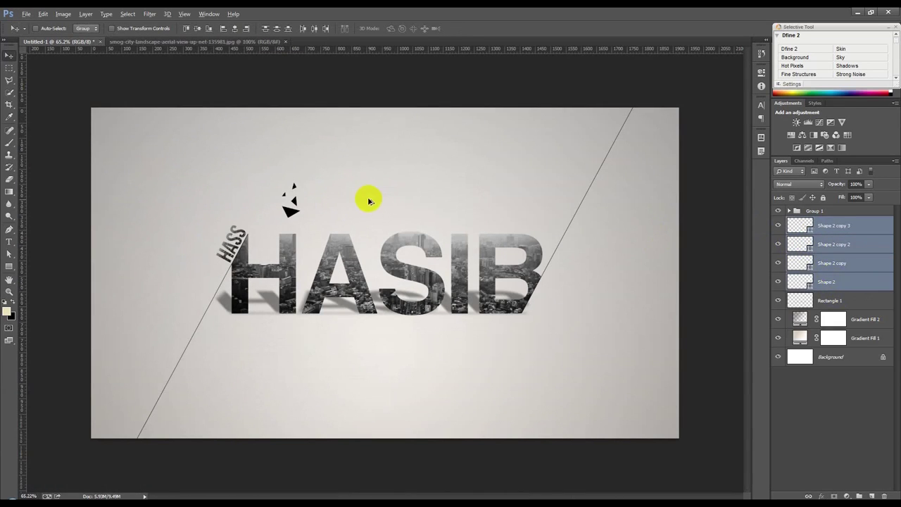
{"action": "key", "text": "ctrl+e"}
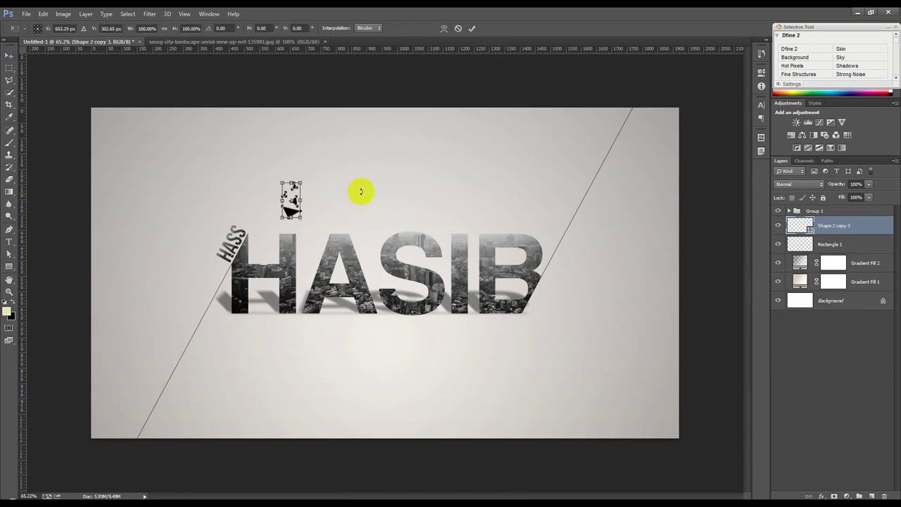
{"action": "mouse_move", "coordinate": [323, 200]}
{"action": "left_mouse_down"}
{"action": "mouse_move", "coordinate": [612, 303]}
{"action": "mouse_move", "coordinate": [588, 303]}
{"action": "left_mouse_up"}
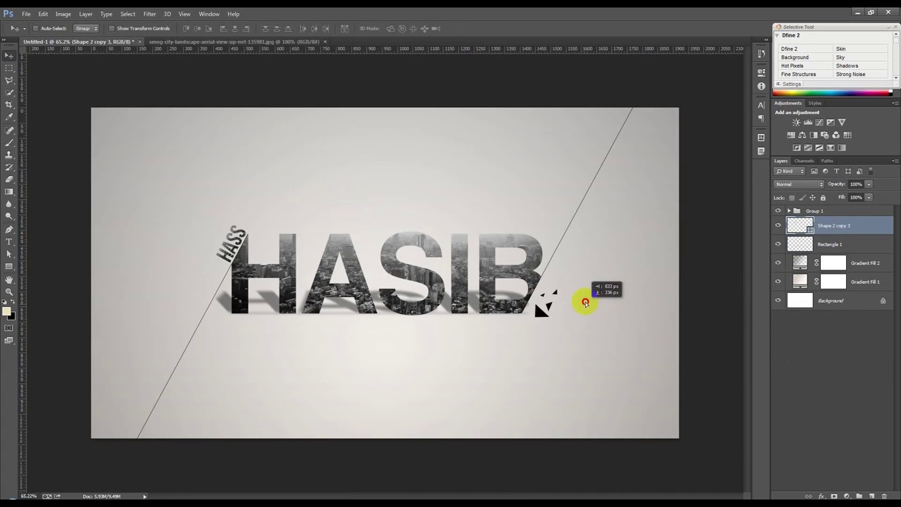
{"action": "left_click_drag", "start_coordinate": [588, 303], "coordinate": [324, 215]}
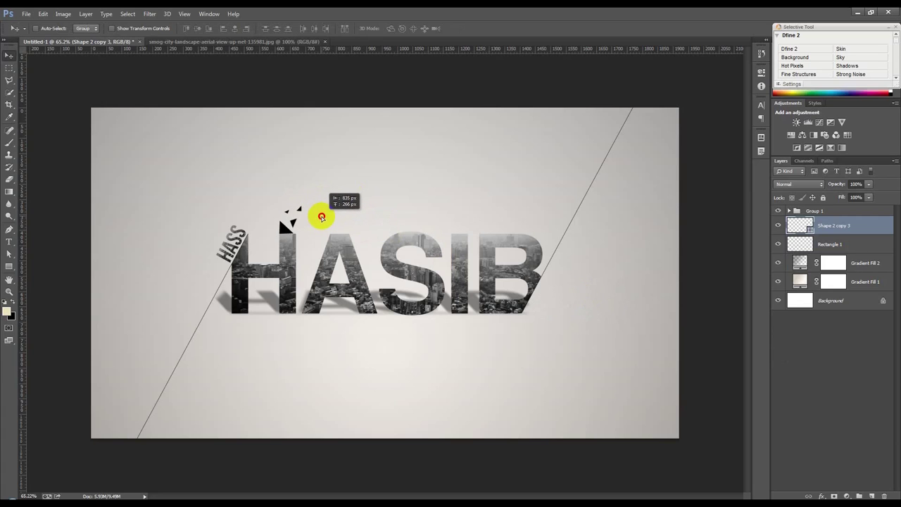
{"action": "mouse_move", "coordinate": [324, 215]}
{"action": "left_mouse_down"}
{"action": "mouse_move", "coordinate": [428, 217]}
{"action": "mouse_move", "coordinate": [586, 277]}
{"action": "left_mouse_up"}
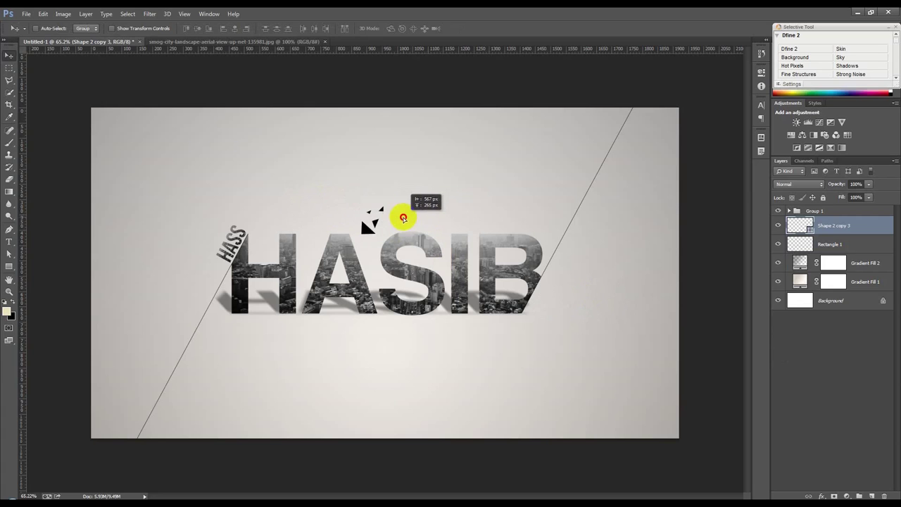
{"action": "left_click_drag", "start_coordinate": [587, 278], "coordinate": [573, 298]}
Step: Rotate the triangle cluster to about 106° and enlarge it to about 143%
{"action": "key", "text": "ctrl+t"}
{"action": "mouse_move", "coordinate": [578, 242]}
{"action": "left_mouse_down"}
{"action": "mouse_move", "coordinate": [581, 334]}
{"action": "mouse_move", "coordinate": [579, 302]}
{"action": "mouse_move", "coordinate": [563, 312]}
{"action": "left_mouse_up"}
{"action": "key", "text": "Return"}
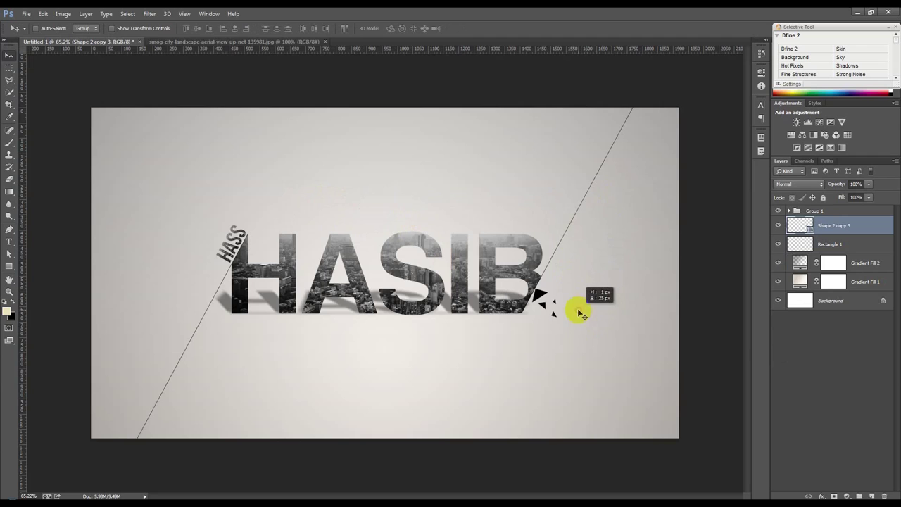
{"action": "scroll", "coordinate": [563, 312], "scroll_direction": "up", "scroll_amount": 2}
{"action": "scroll", "coordinate": [570, 302], "scroll_direction": "up", "scroll_amount": 1}
{"action": "key", "text": "ctrl+t"}
{"action": "mouse_move", "coordinate": [609, 272]}
{"action": "left_mouse_down"}
{"action": "mouse_move", "coordinate": [610, 311]}
{"action": "mouse_move", "coordinate": [615, 286]}
{"action": "left_mouse_up"}
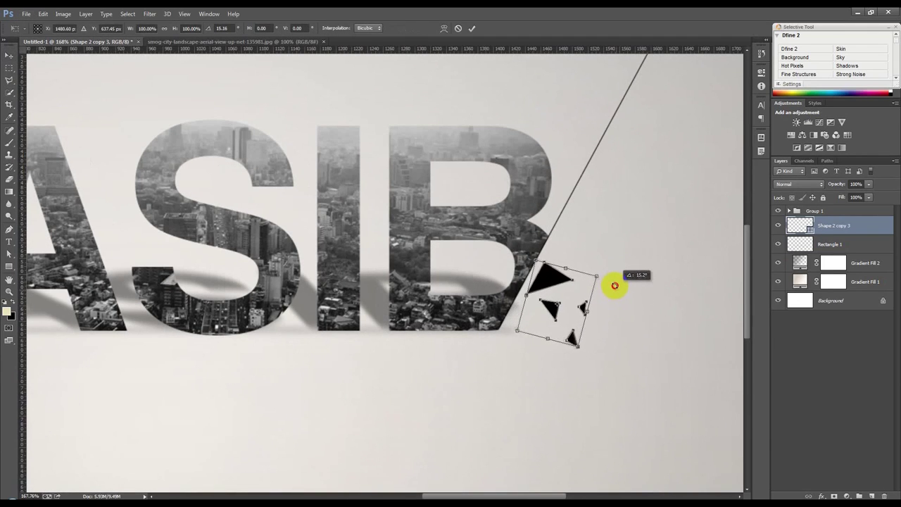
{"action": "mouse_move", "coordinate": [596, 275]}
{"action": "left_mouse_down"}
{"action": "mouse_move", "coordinate": [613, 265]}
{"action": "mouse_move", "coordinate": [628, 282]}
{"action": "mouse_move", "coordinate": [626, 302]}
{"action": "left_mouse_up"}
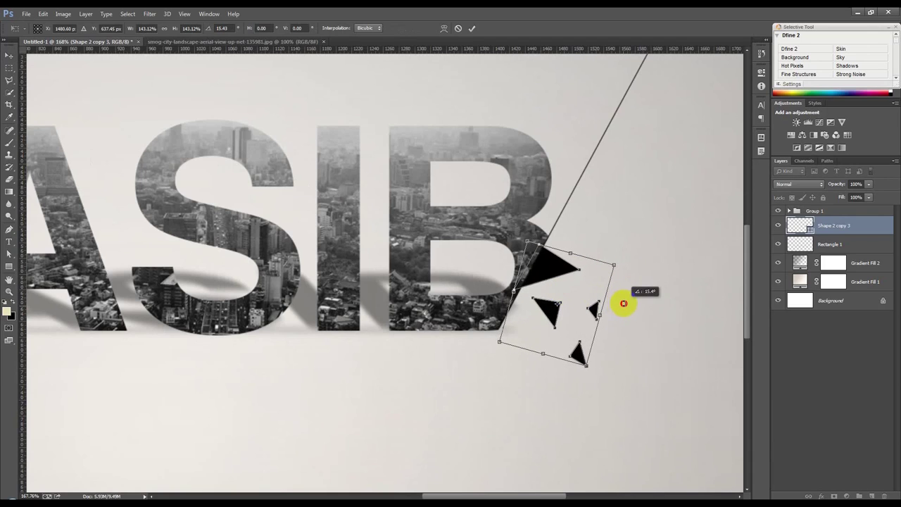
{"action": "left_click_drag", "start_coordinate": [560, 293], "coordinate": [569, 302]}
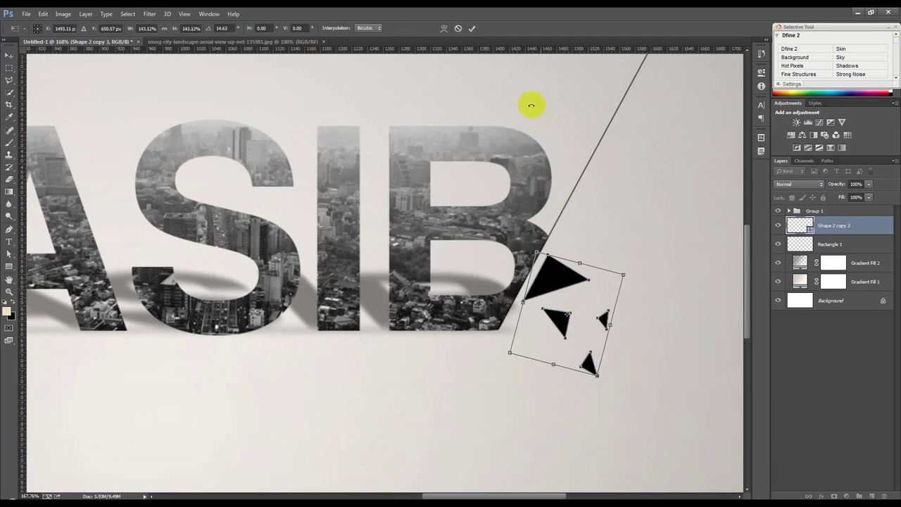
{"action": "left_click", "coordinate": [473, 31]}
Step: Lower the cluster opacity to 67% and add a vertically flipped, shrunken copy near HASS
{"action": "left_click_drag", "start_coordinate": [836, 187], "coordinate": [819, 188]}
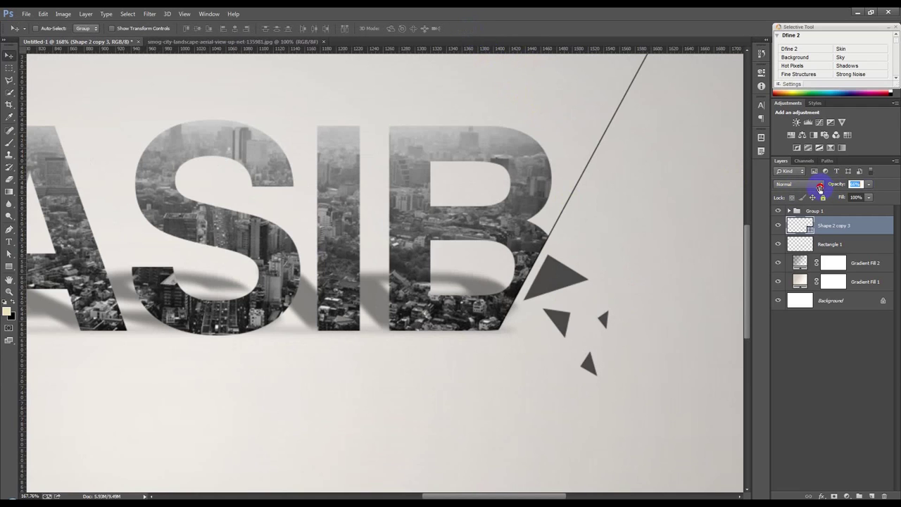
{"action": "scroll", "coordinate": [681, 234], "scroll_direction": "down", "scroll_amount": 5, "text": "alt"}
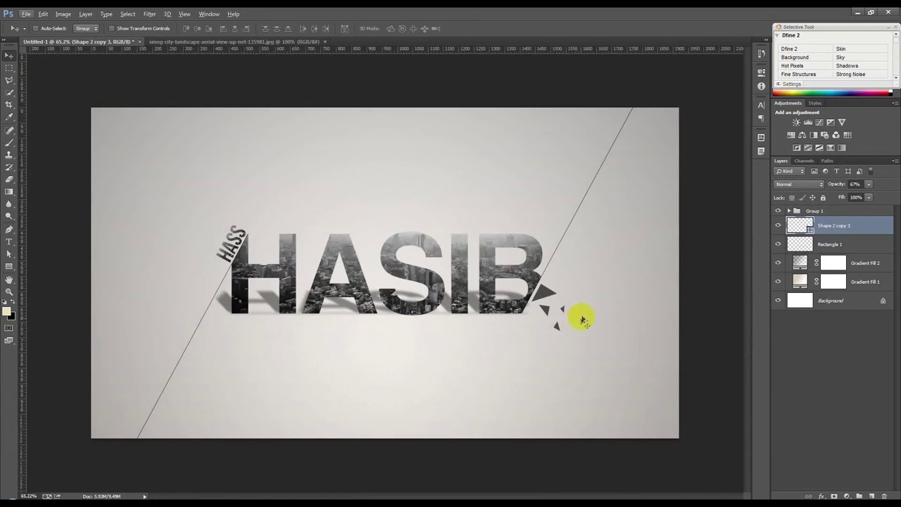
{"action": "left_click_drag", "start_coordinate": [582, 320], "coordinate": [616, 345], "text": "alt"}
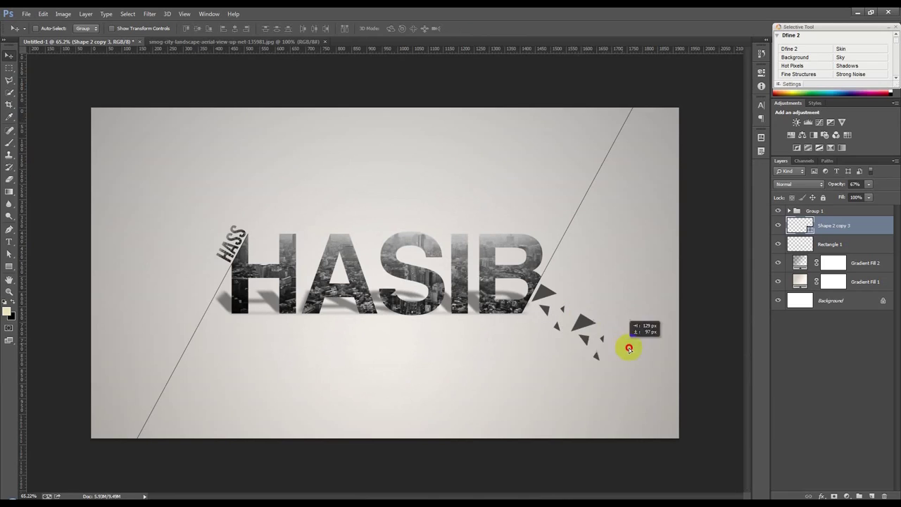
{"action": "key", "text": "ctrl+t"}
{"action": "right_click", "coordinate": [600, 352]}
{"action": "left_click", "coordinate": [600, 347]}
{"action": "mouse_move", "coordinate": [596, 358]}
{"action": "left_mouse_down"}
{"action": "mouse_move", "coordinate": [568, 354]}
{"action": "mouse_move", "coordinate": [631, 334]}
{"action": "mouse_move", "coordinate": [304, 210]}
{"action": "mouse_move", "coordinate": [257, 236]}
{"action": "left_mouse_up"}
{"action": "key", "text": "Return"}
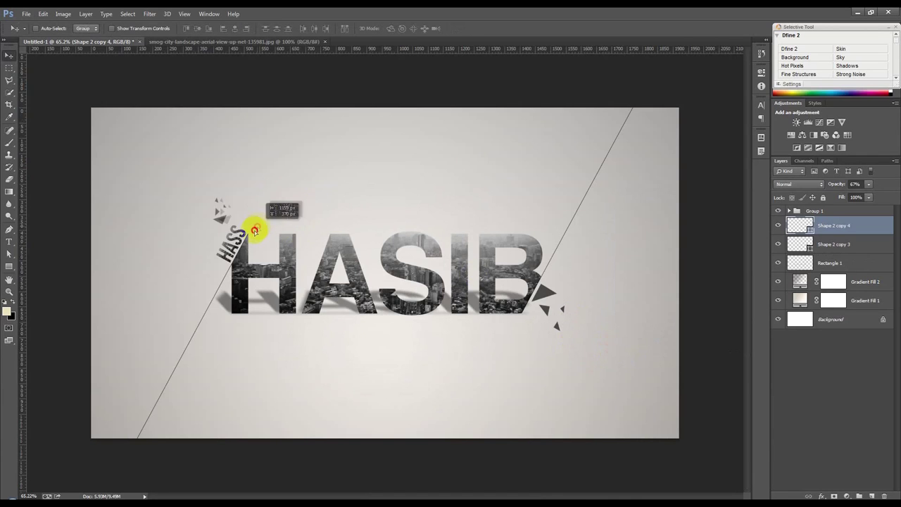
{"action": "scroll", "coordinate": [254, 233], "scroll_direction": "up", "scroll_amount": 1}
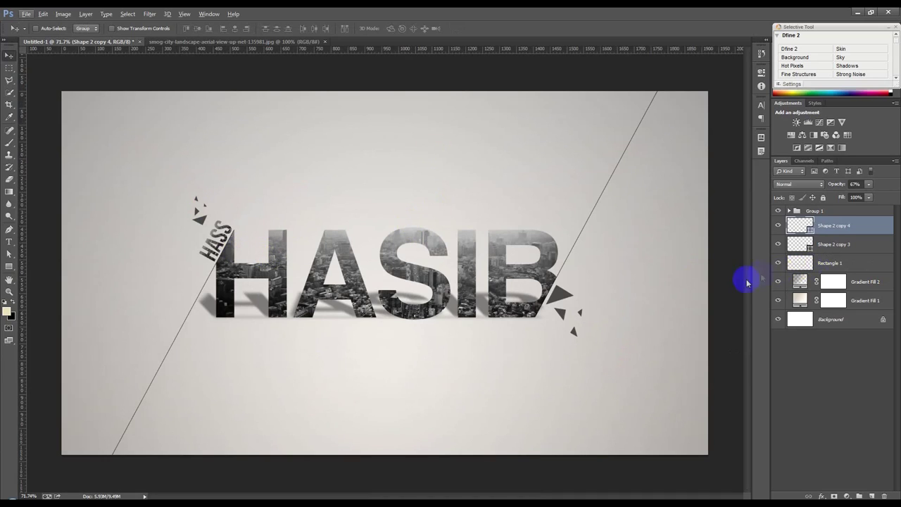
Step: Add a Gradient Fill layer above Group 1 using the reversed grey-to-transparent preset
{"action": "left_click", "coordinate": [830, 213]}
{"action": "left_click", "coordinate": [857, 496]}
{"action": "left_click", "coordinate": [834, 307]}
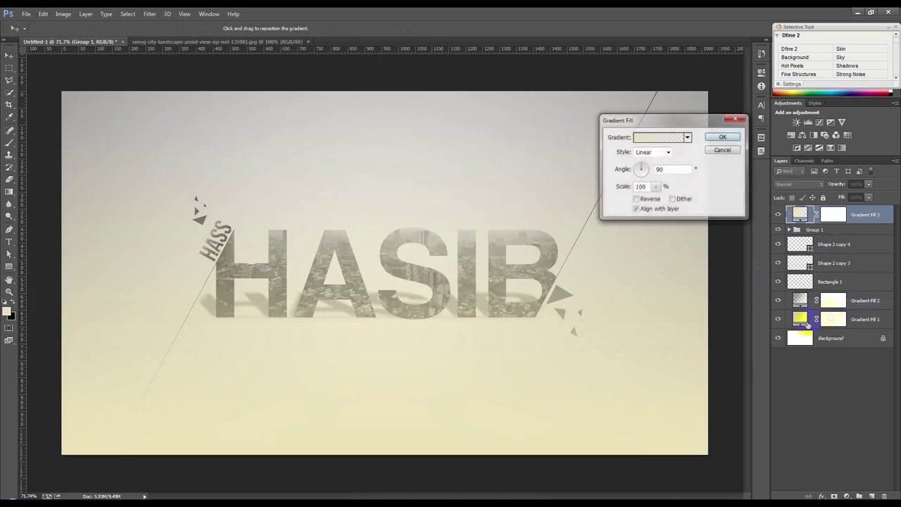
{"action": "left_click", "coordinate": [688, 137]}
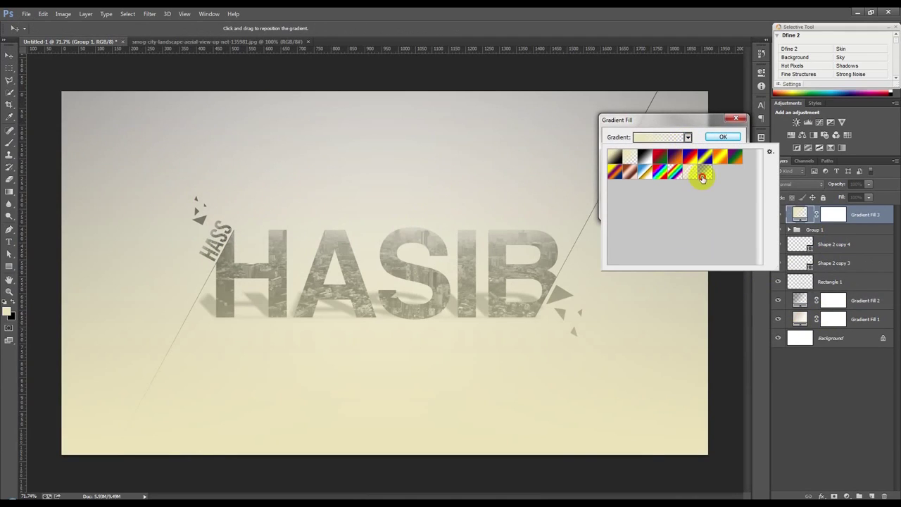
{"action": "left_click", "coordinate": [702, 178]}
{"action": "left_click", "coordinate": [666, 129]}
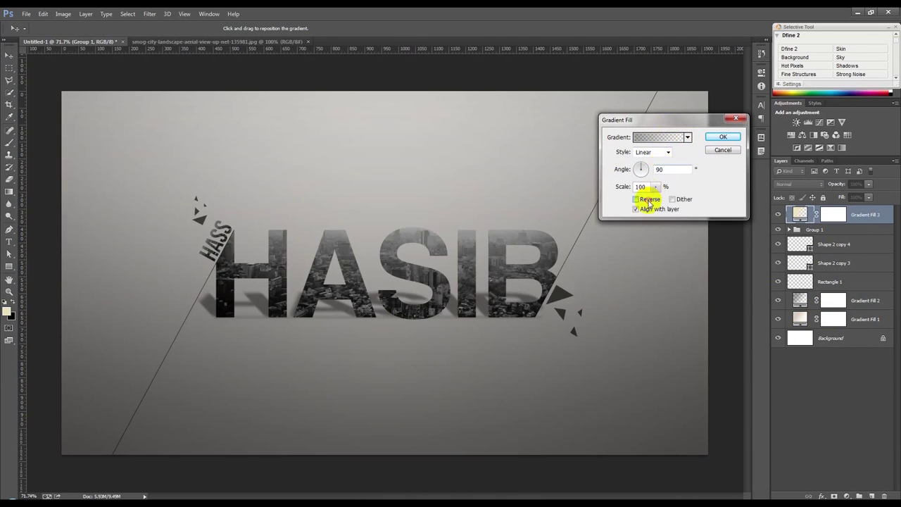
{"action": "left_click", "coordinate": [648, 202]}
Step: Make the gradient Radial at 268% scale, centre it behind HASIB, and confirm
{"action": "left_click", "coordinate": [651, 152]}
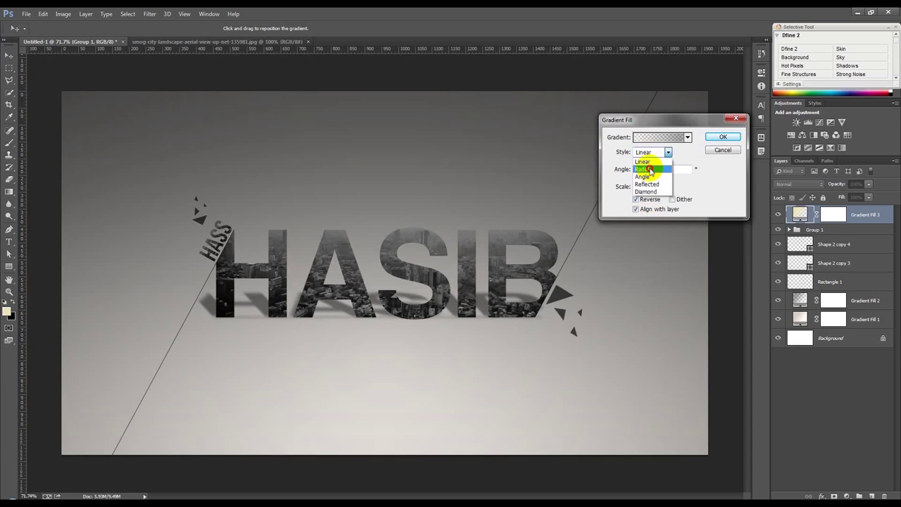
{"action": "left_click", "coordinate": [649, 169]}
{"action": "mouse_move", "coordinate": [591, 184]}
{"action": "left_mouse_down"}
{"action": "mouse_move", "coordinate": [503, 228]}
{"action": "mouse_move", "coordinate": [565, 137]}
{"action": "mouse_move", "coordinate": [599, 151]}
{"action": "mouse_move", "coordinate": [607, 143]}
{"action": "left_mouse_up"}
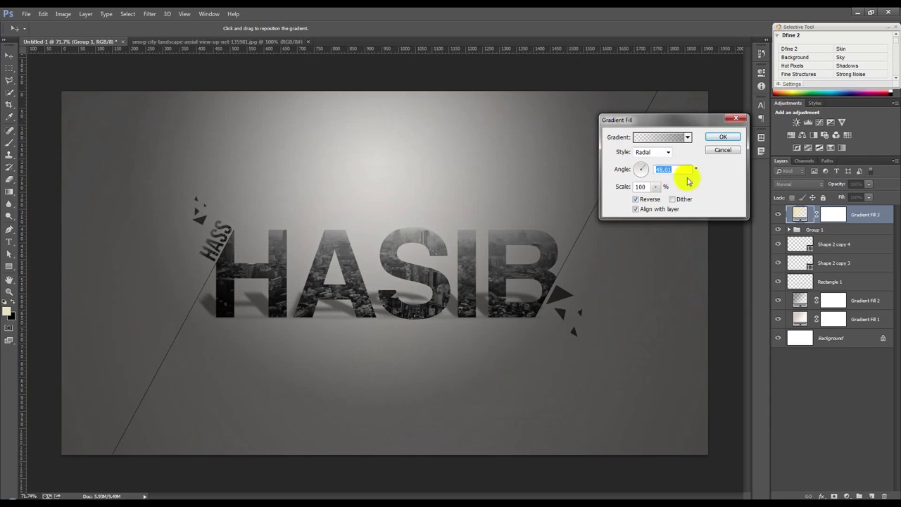
{"action": "left_click_drag", "start_coordinate": [655, 187], "coordinate": [664, 201]}
{"action": "left_click_drag", "start_coordinate": [505, 192], "coordinate": [485, 184]}
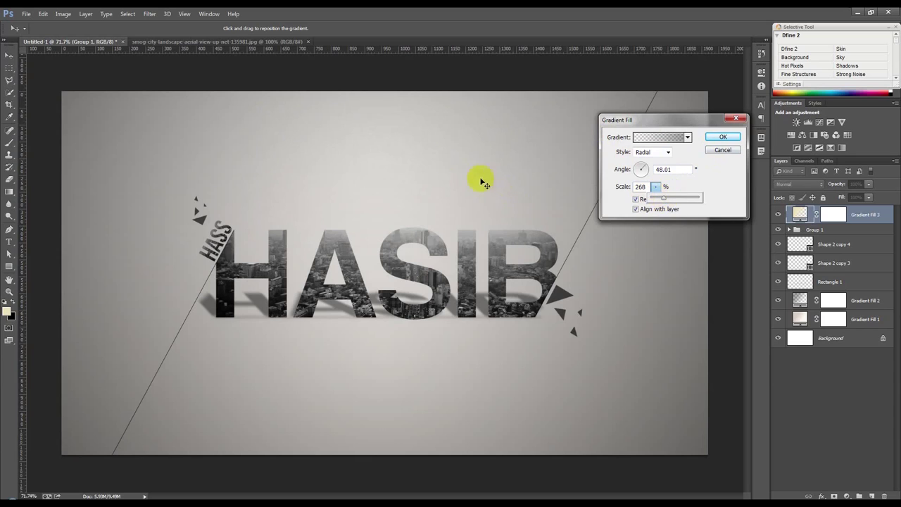
{"action": "mouse_move", "coordinate": [407, 154]}
{"action": "left_mouse_down"}
{"action": "mouse_move", "coordinate": [408, 190]}
{"action": "mouse_move", "coordinate": [412, 112]}
{"action": "left_mouse_up"}
{"action": "left_click", "coordinate": [723, 141]}
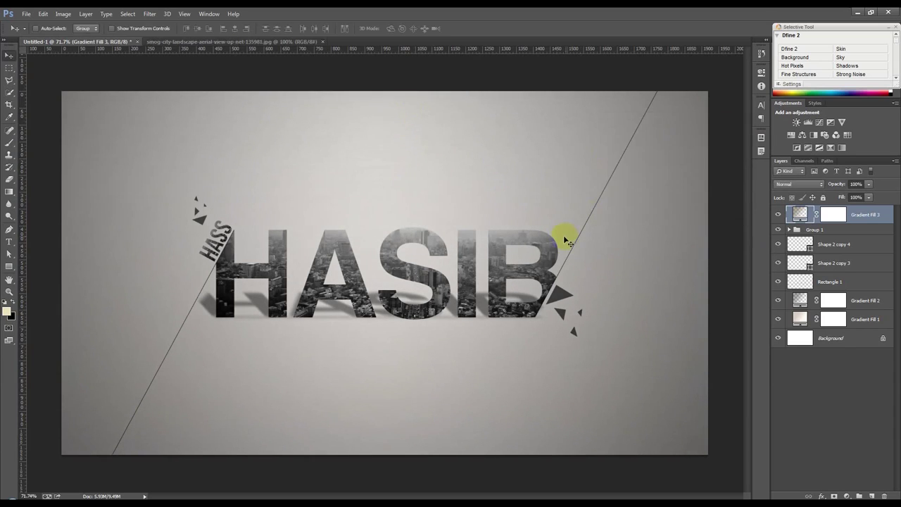
Step: Set Gradient Fill 3's layer opacity to 20% in the Layers panel
{"action": "left_click_drag", "start_coordinate": [830, 185], "coordinate": [828, 186]}
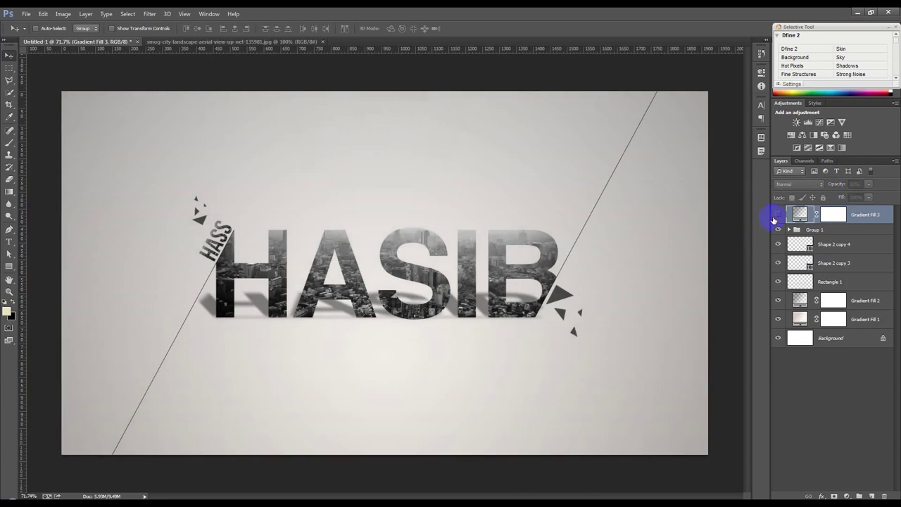
{"action": "double_click", "coordinate": [802, 213]}
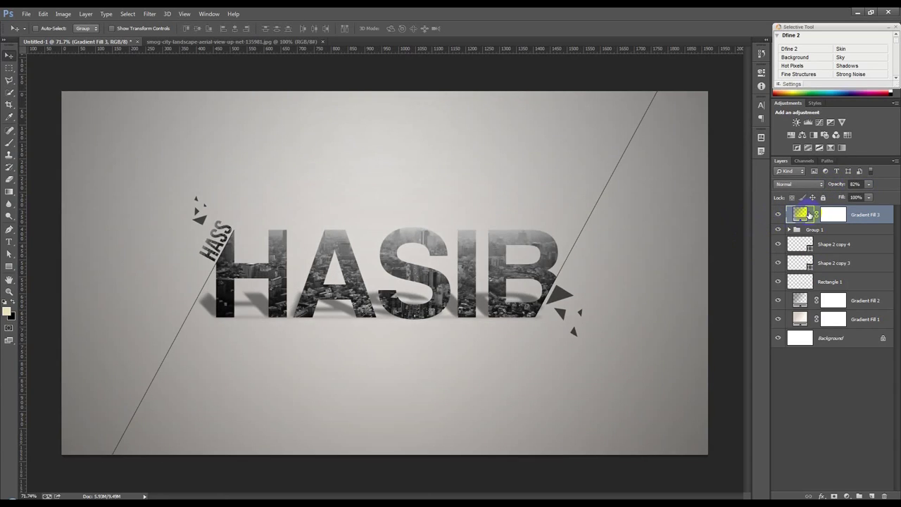
{"action": "key", "text": "2"}
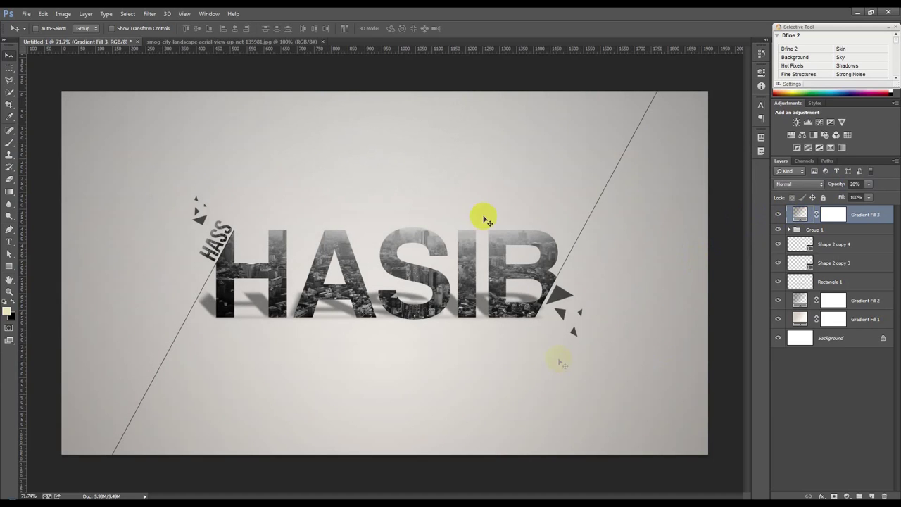